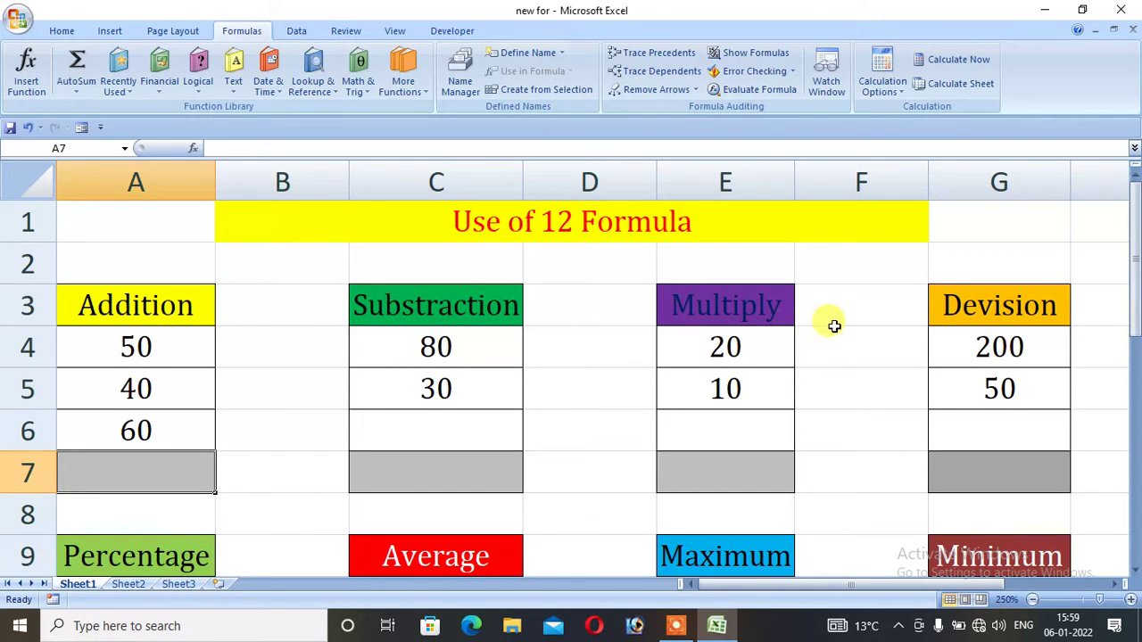
scroll(927, 382, "down", 1)
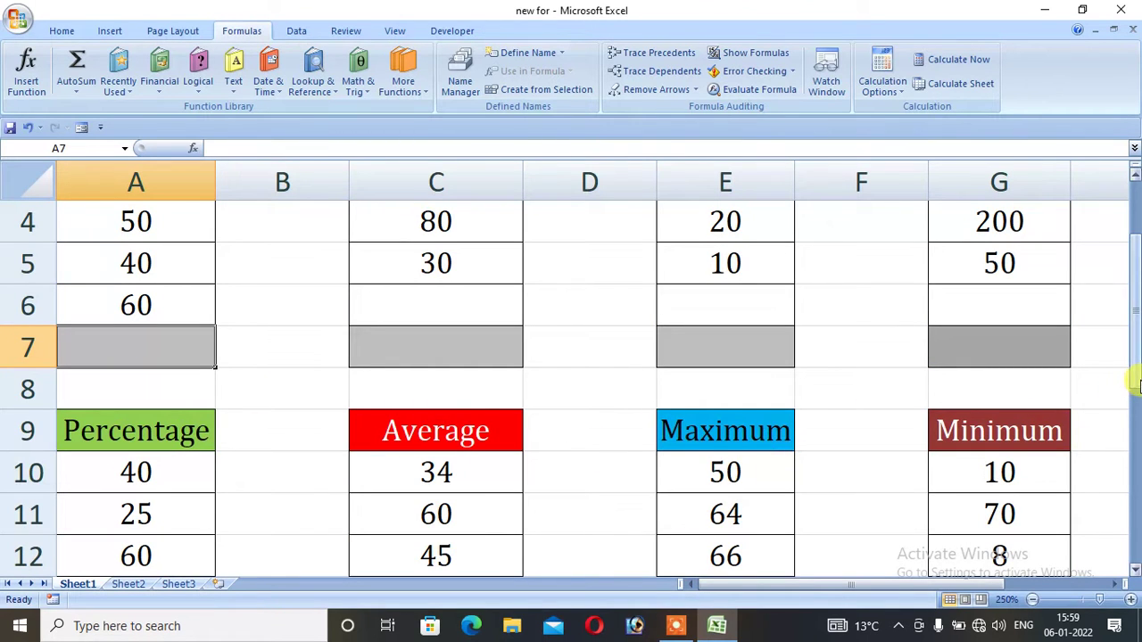
left_click_drag(1136, 382, 1125, 505)
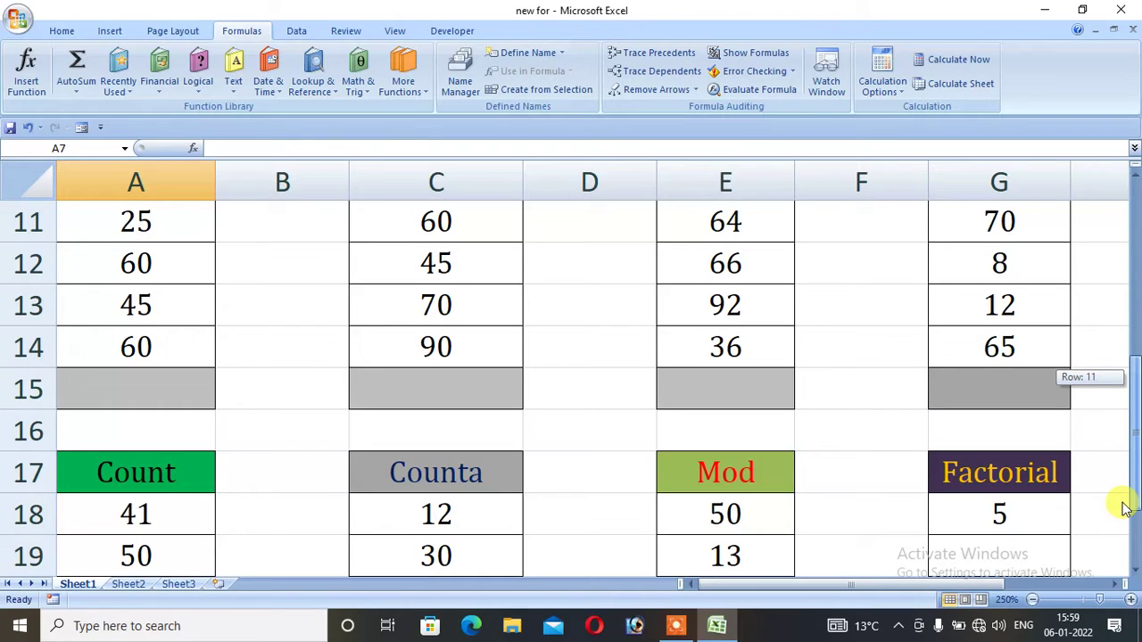
left_click_drag(1126, 507, 1138, 314)
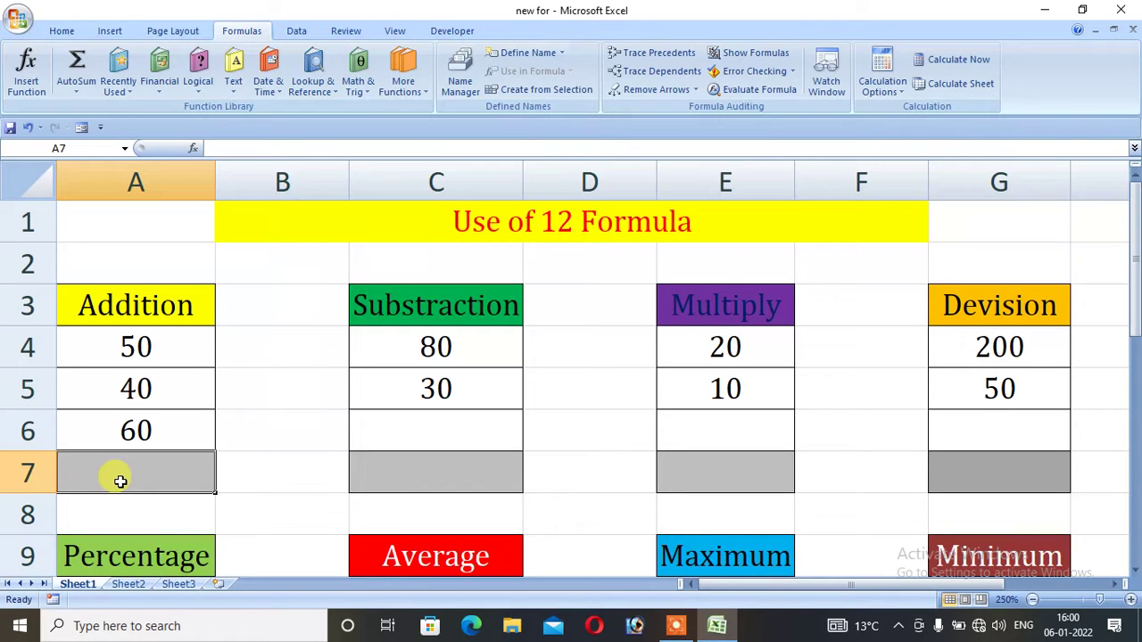
Enter the formula =A4+A5+A6 in cell A7 to add the three Addition values.
type("=")
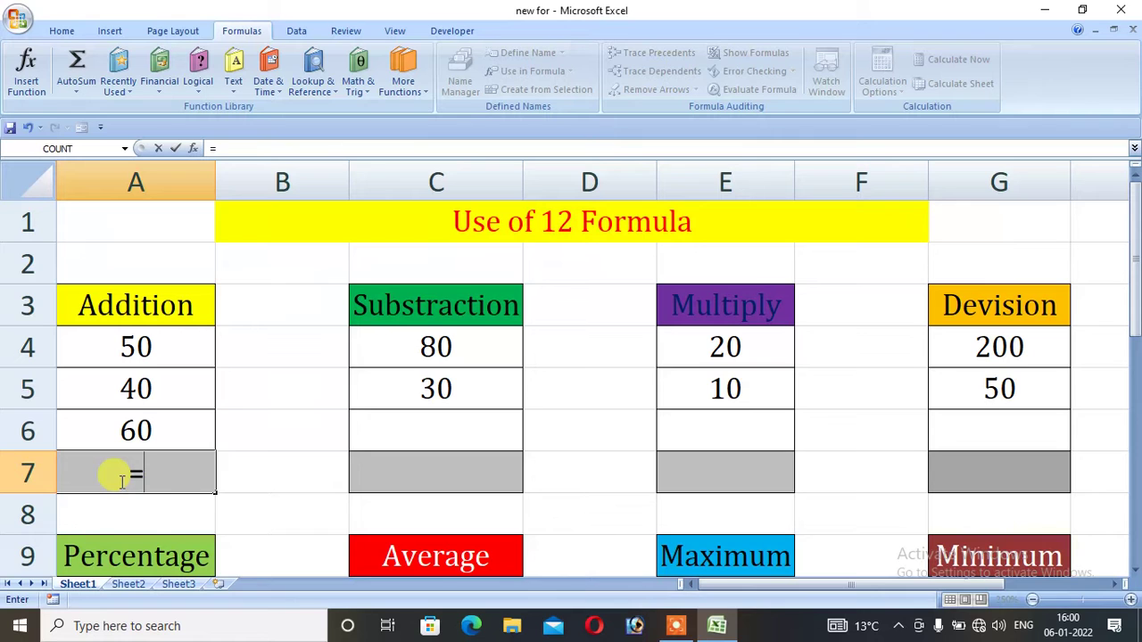
key("Up")
key("Up")
key("Up")
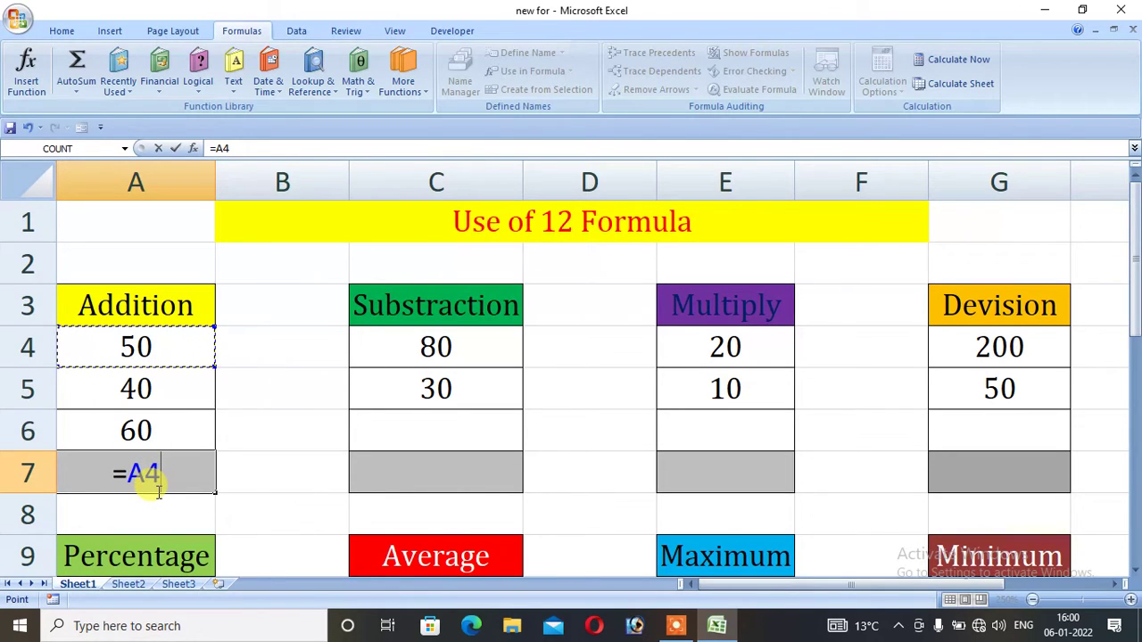
type("+")
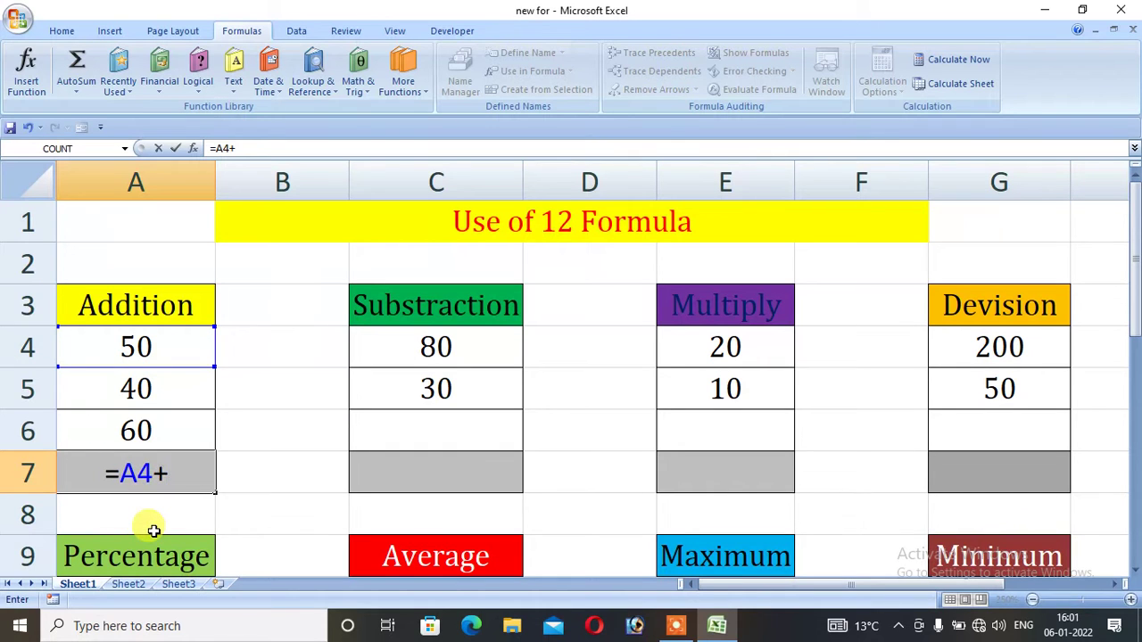
key("Up")
key("Up")
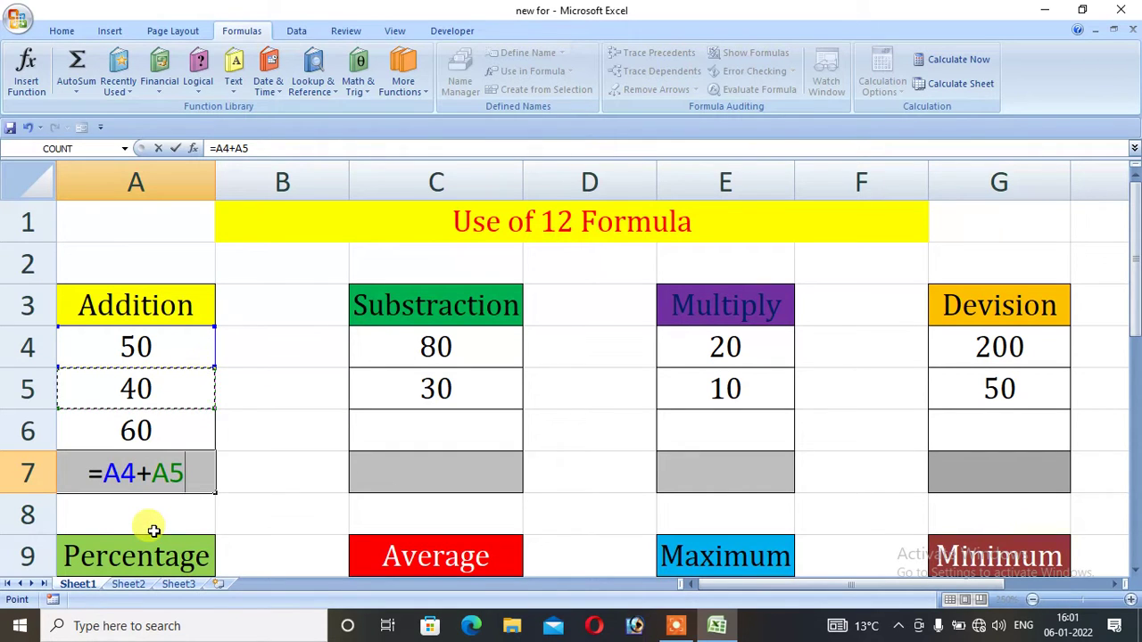
type("+")
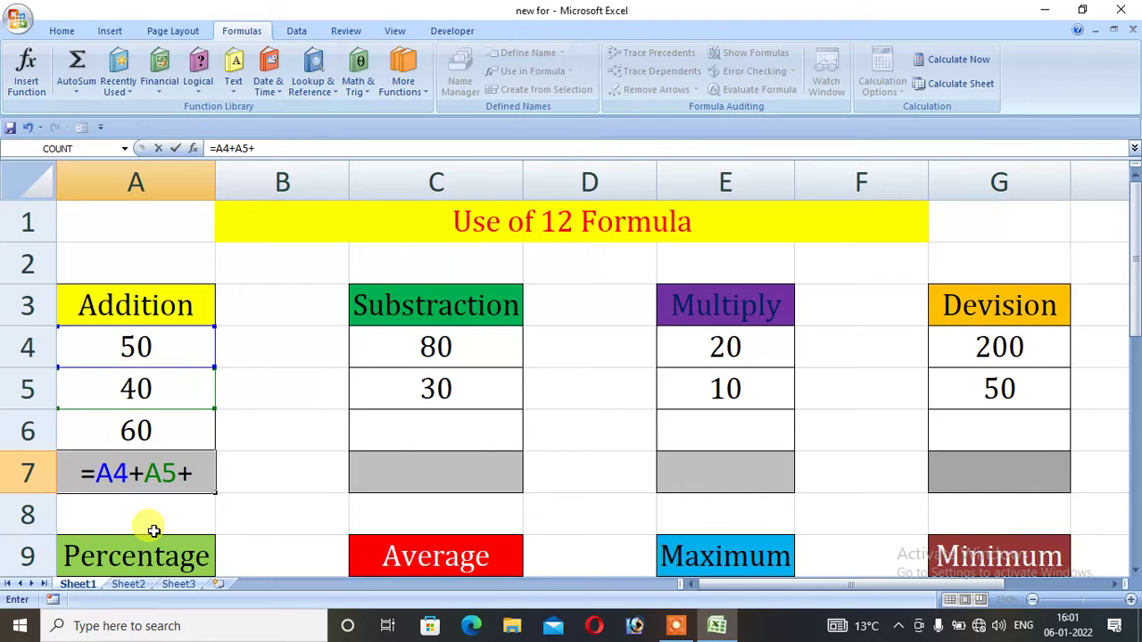
key("Up")
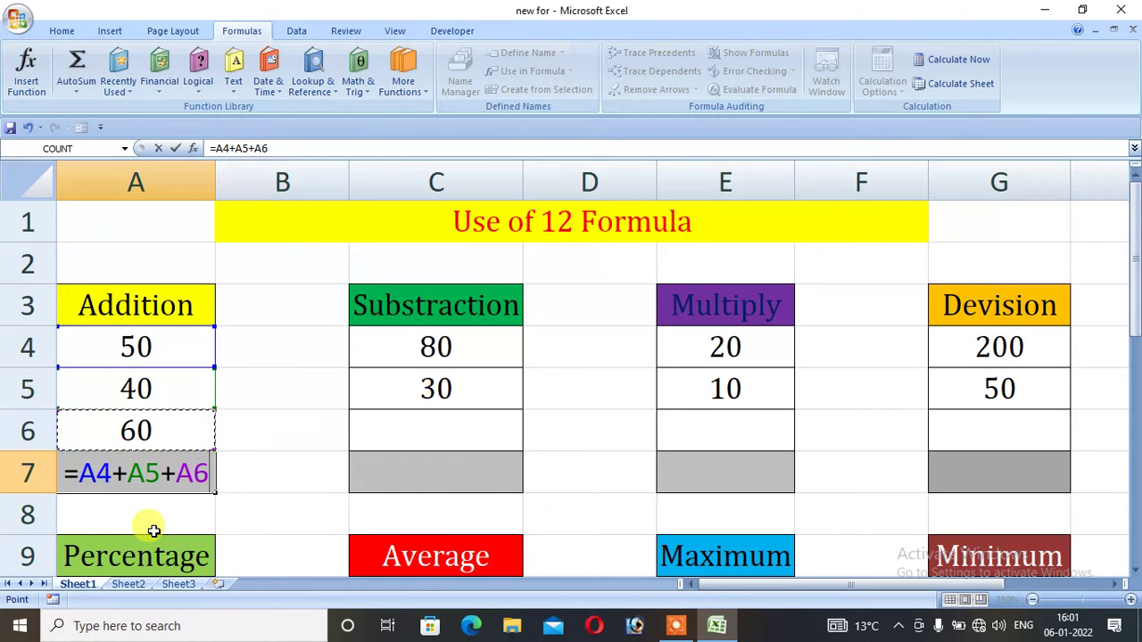
key("Return")
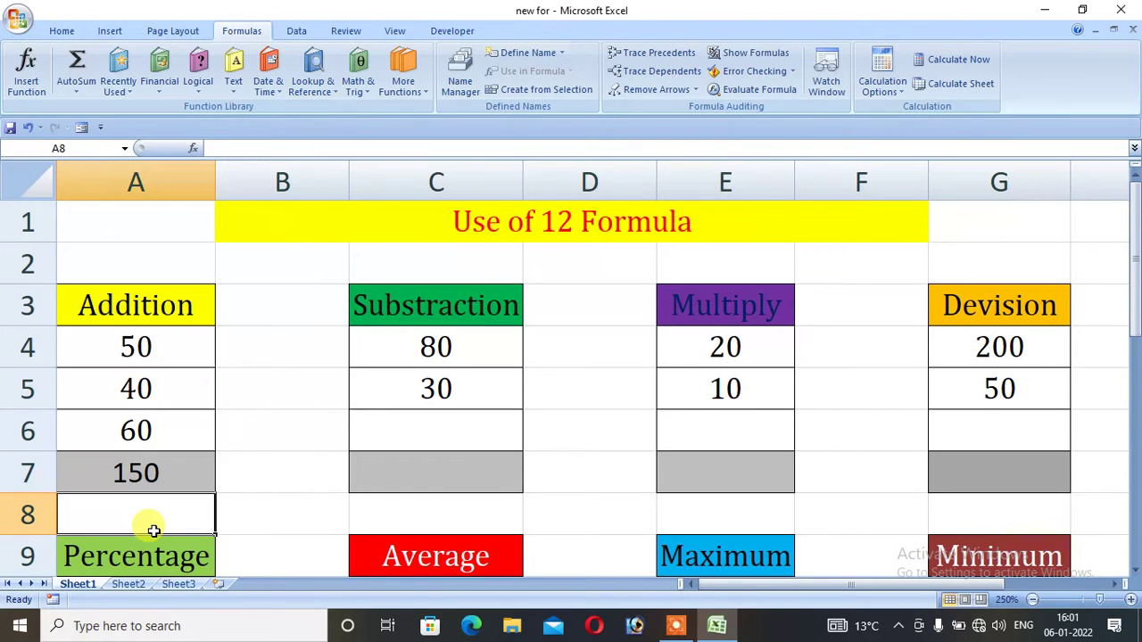
Clear the Addition result in A7 and rebuild it as =A4+A5+A6 by picking each number's cell.
left_click(166, 482)
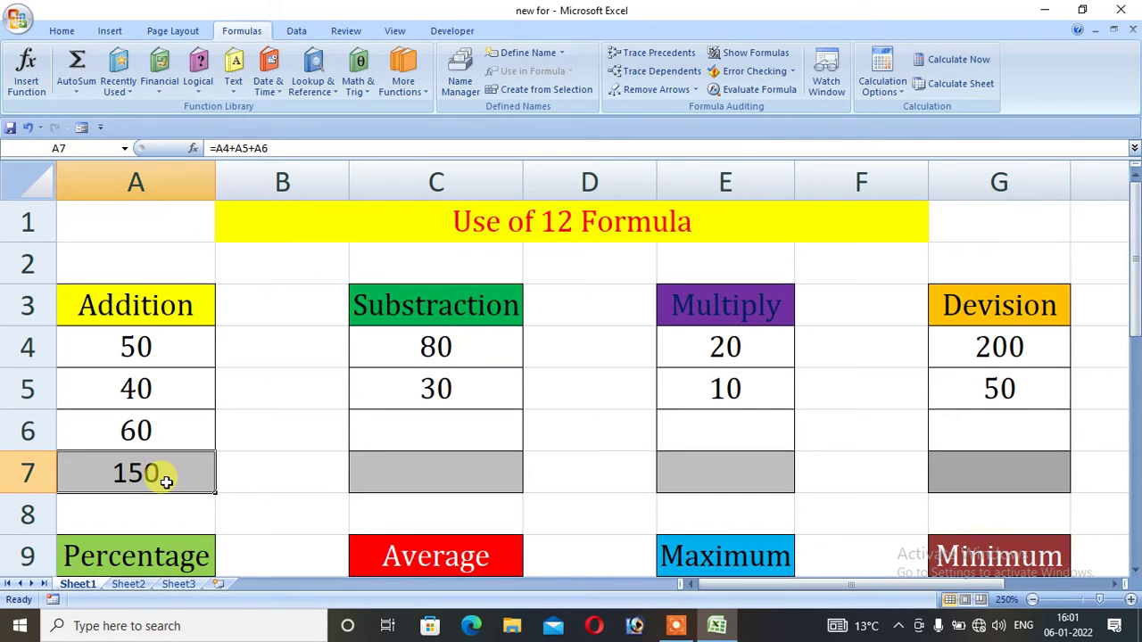
key("Delete")
type("=")
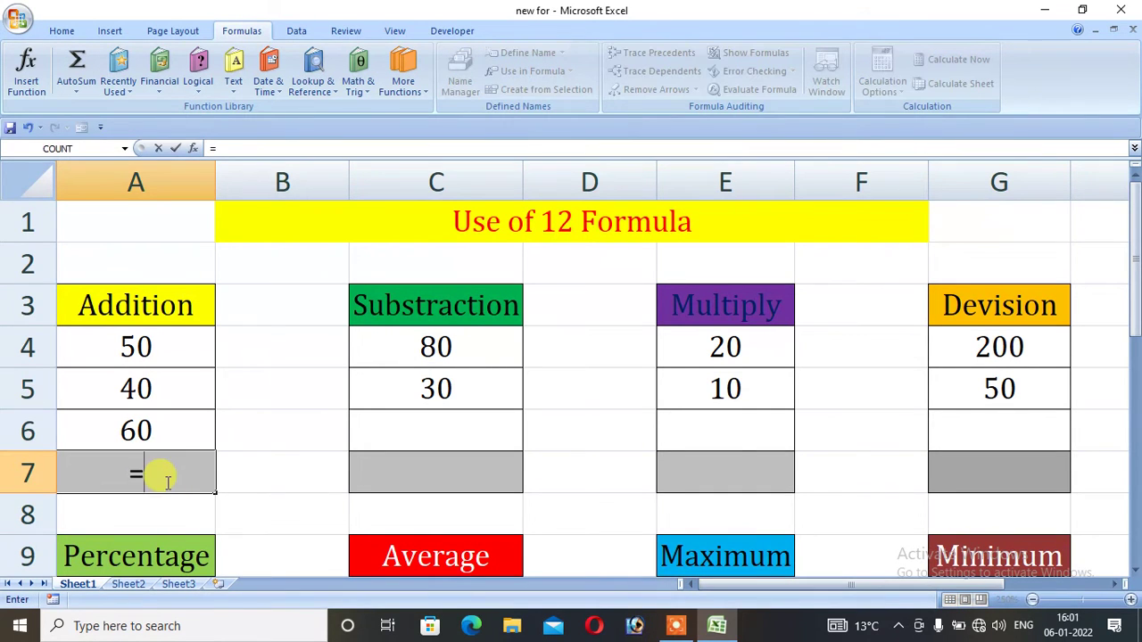
left_click(146, 354)
type("+")
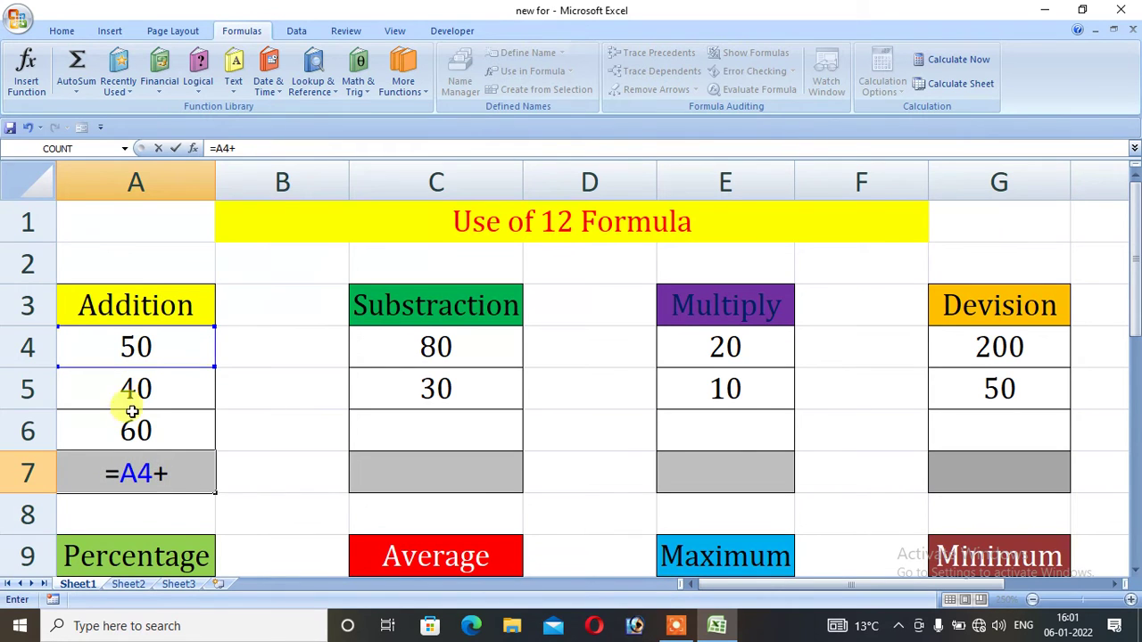
left_click(141, 392)
type("+")
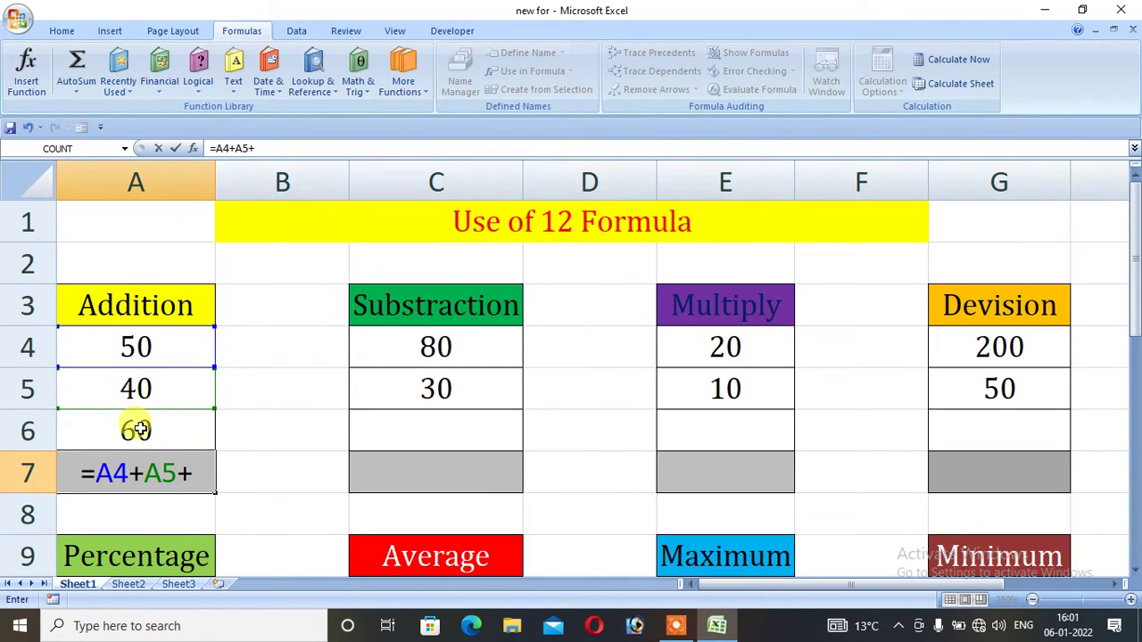
left_click(140, 431)
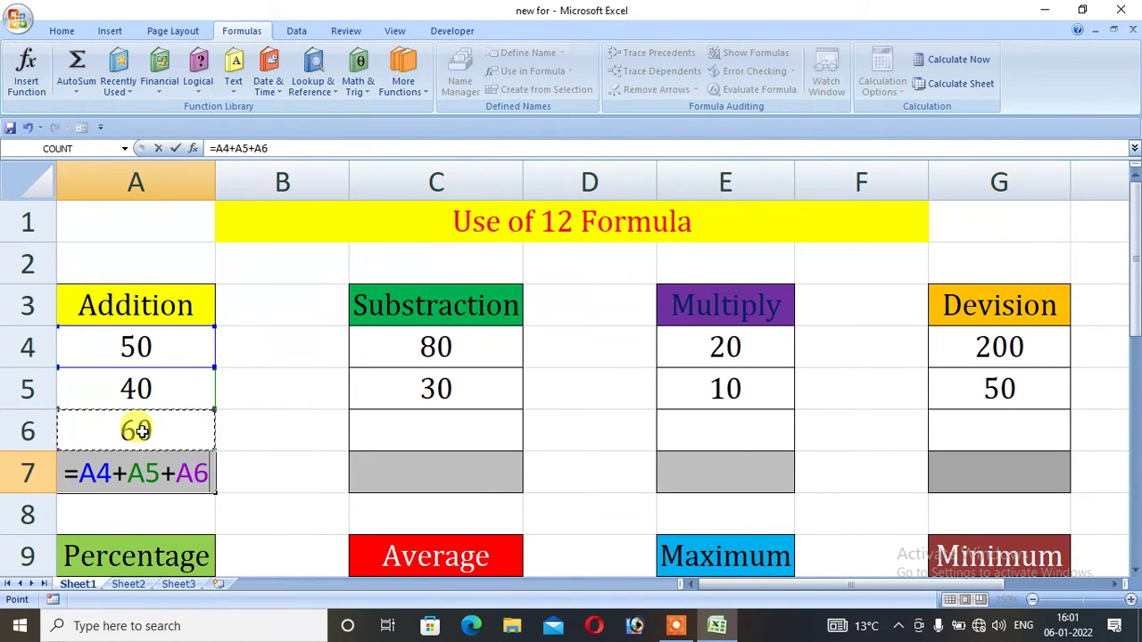
key("Return")
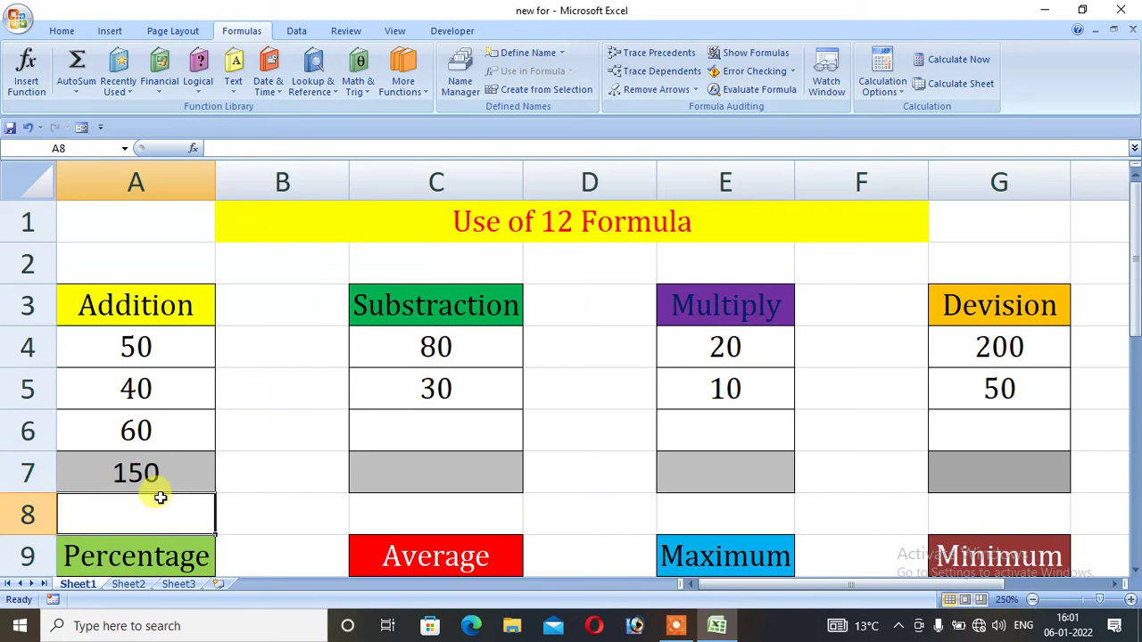
Replace the cell-by-cell addition in A7 with the SUM function over the range A4:A6.
left_click(147, 473)
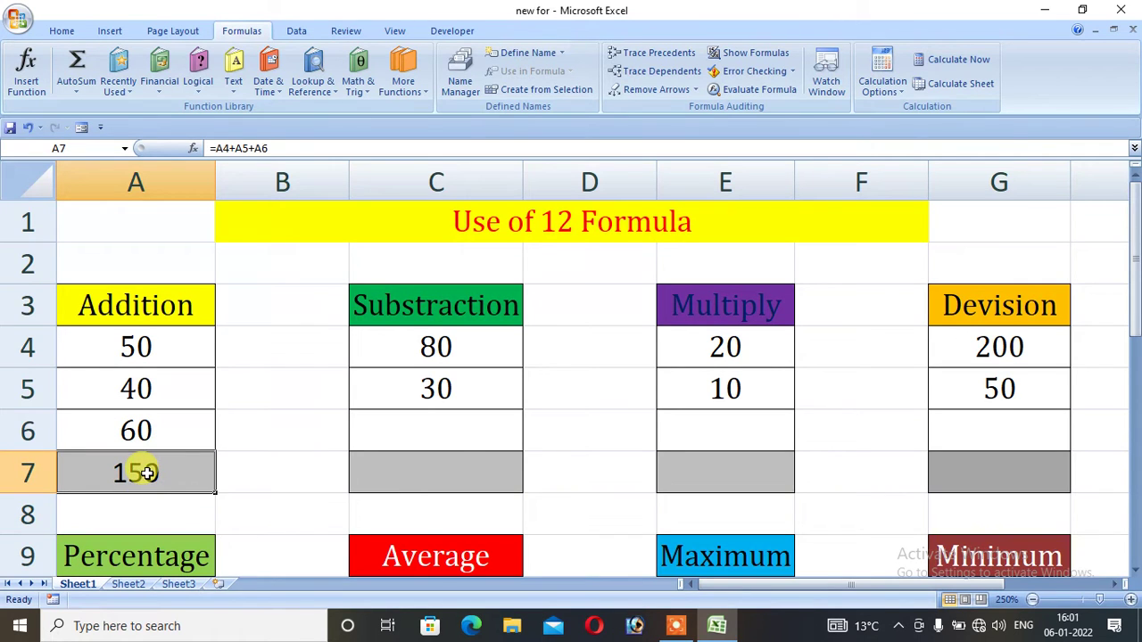
key("Delete")
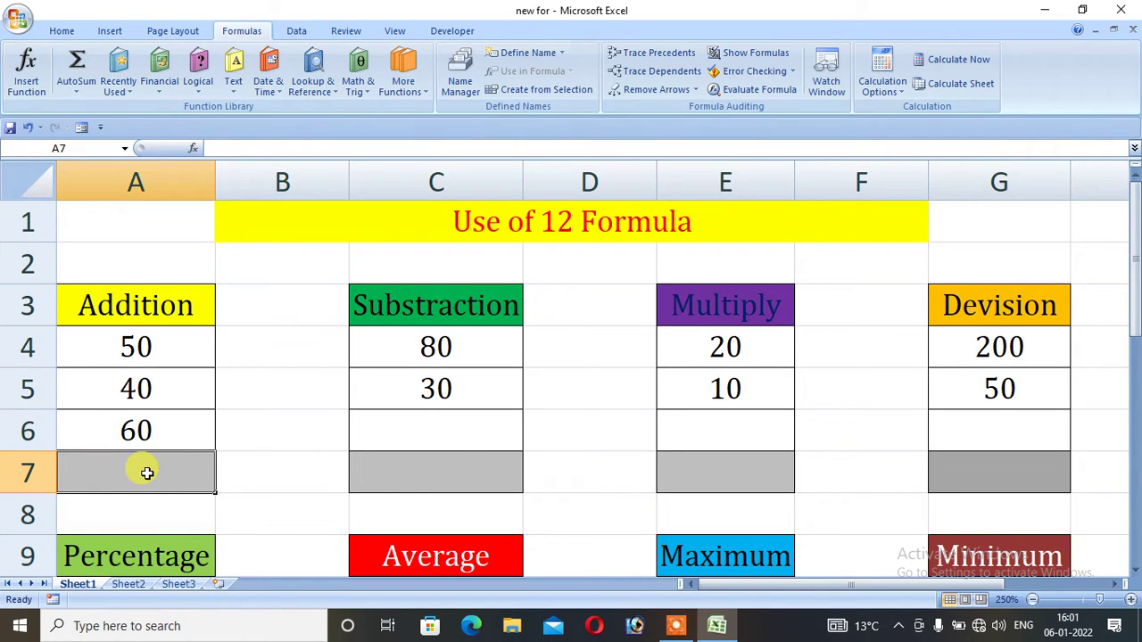
type("=sum")
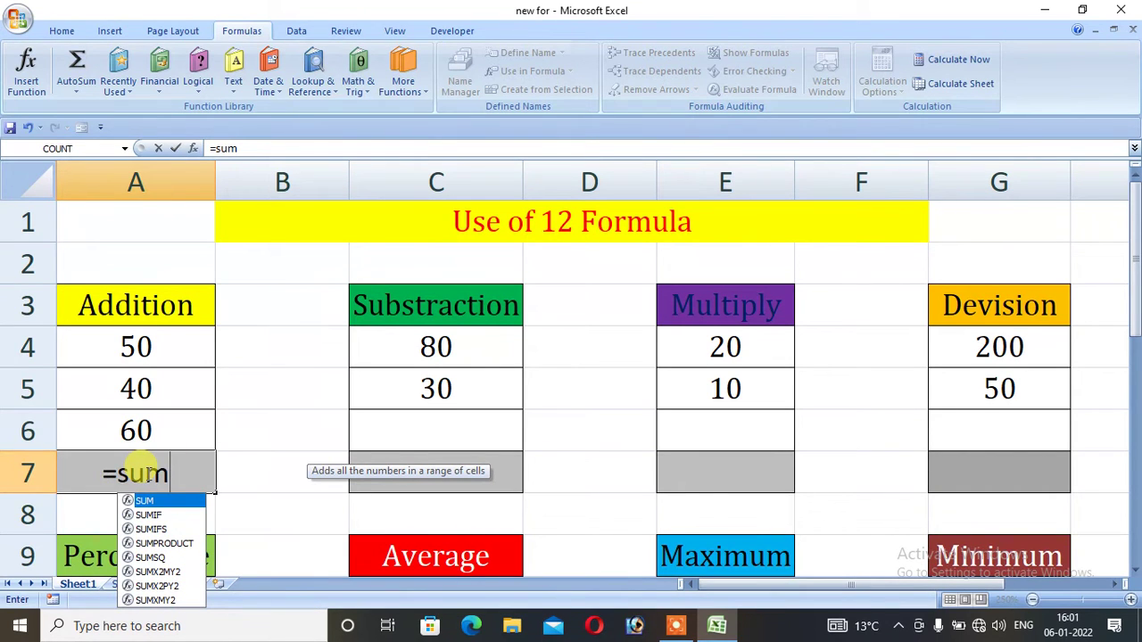
type("(")
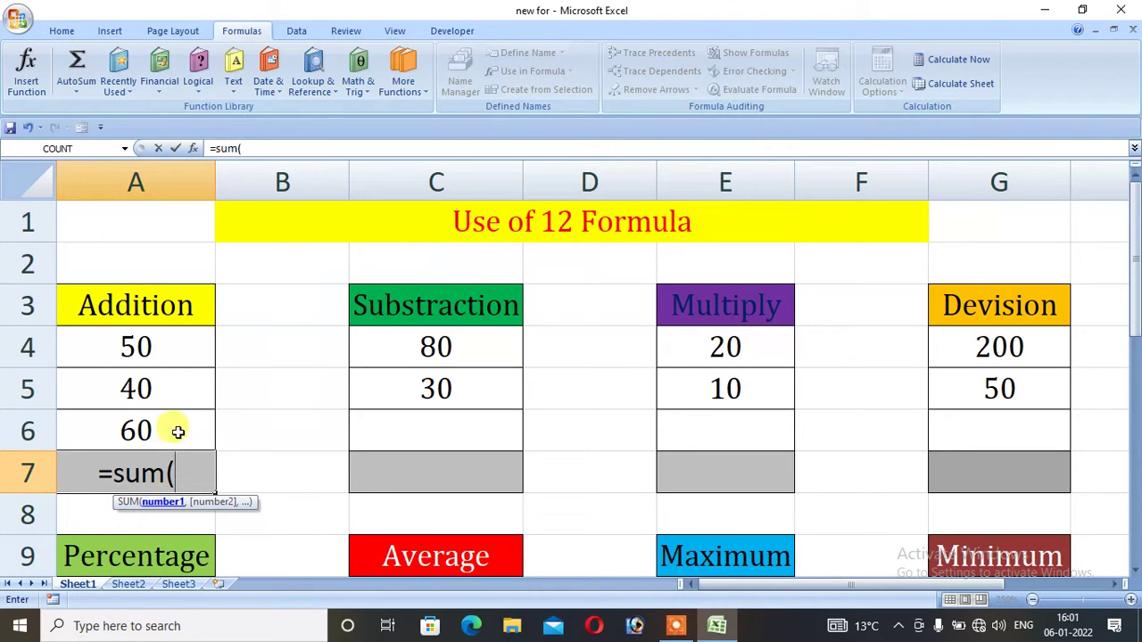
left_click_drag(145, 348, 140, 422)
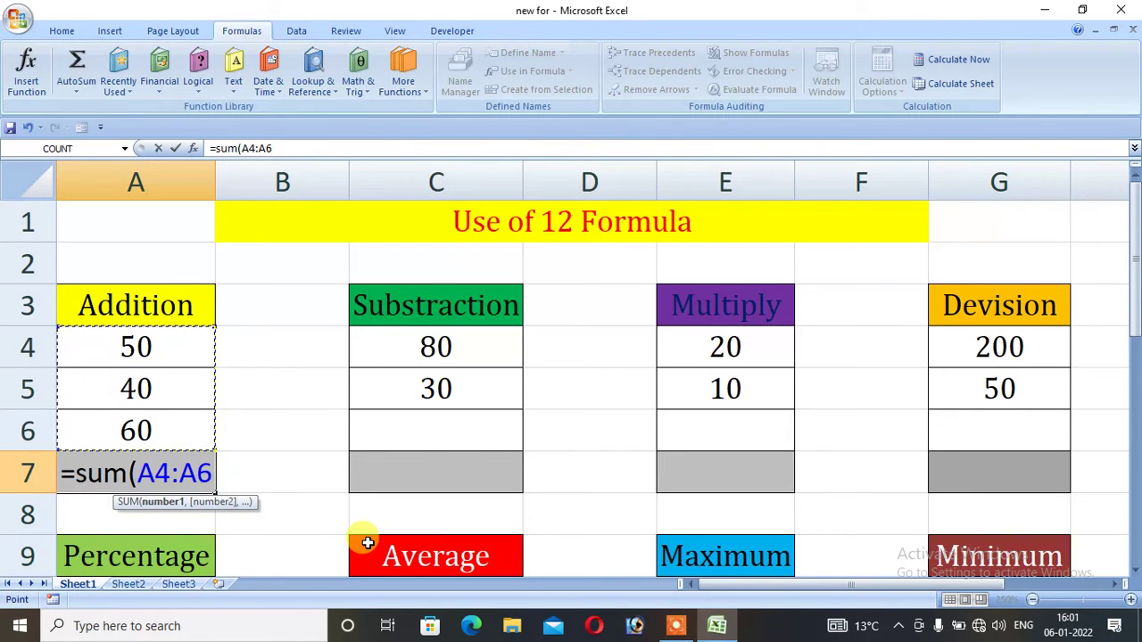
type(")")
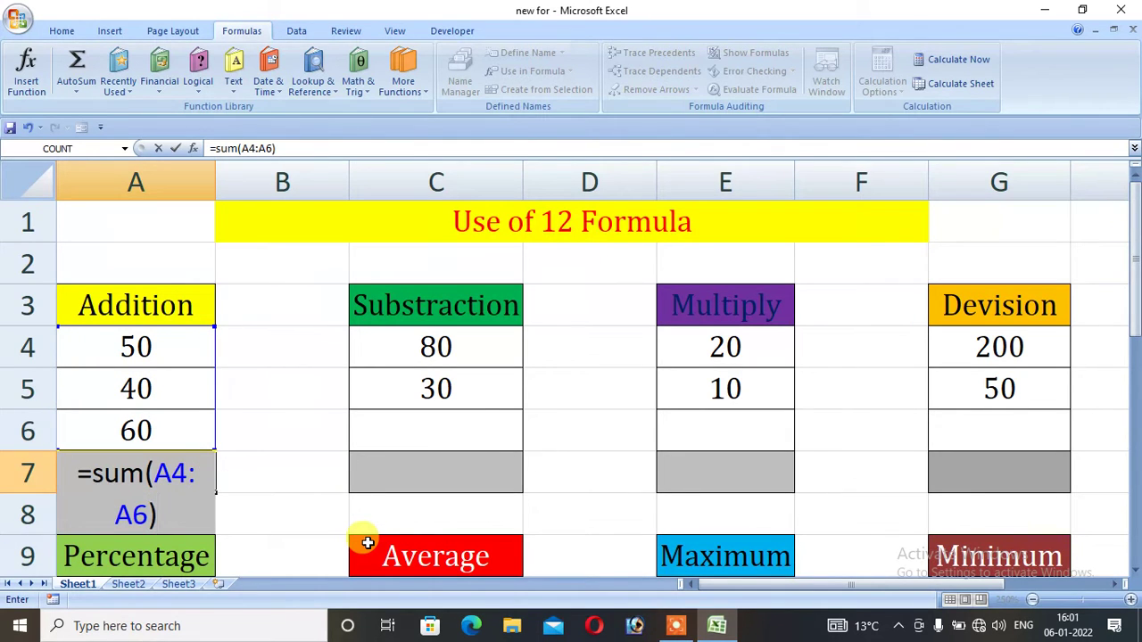
key("Return")
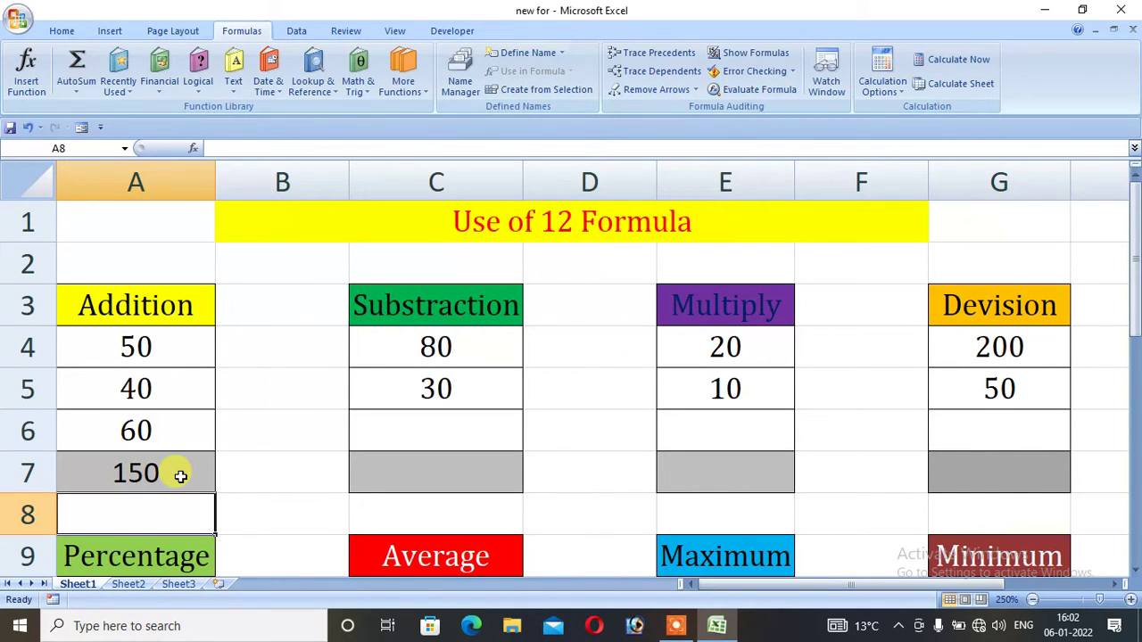
Clear the typed SUM formula from A7 and insert an AutoSum Sum of A4:A6 instead.
left_click(232, 473)
left_click(180, 476)
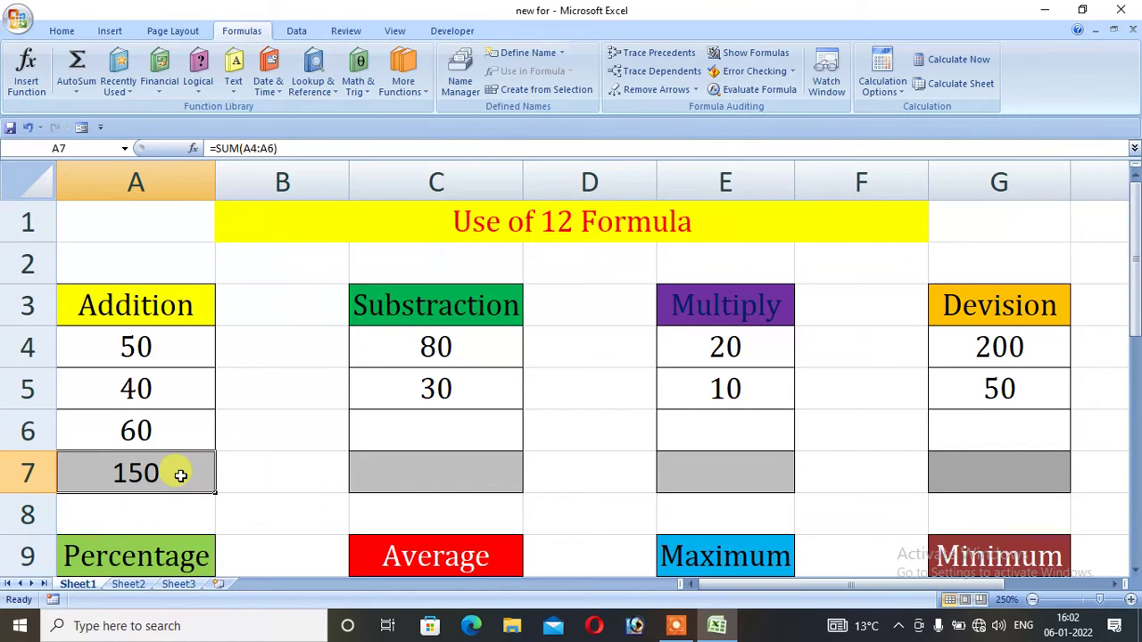
key("Delete")
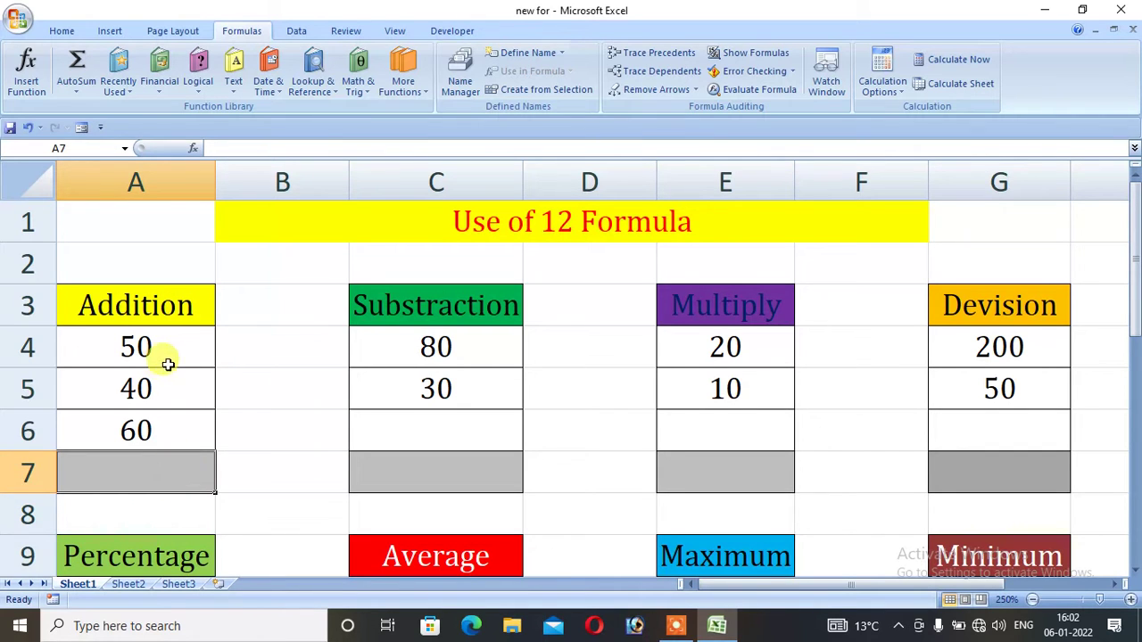
left_click(79, 93)
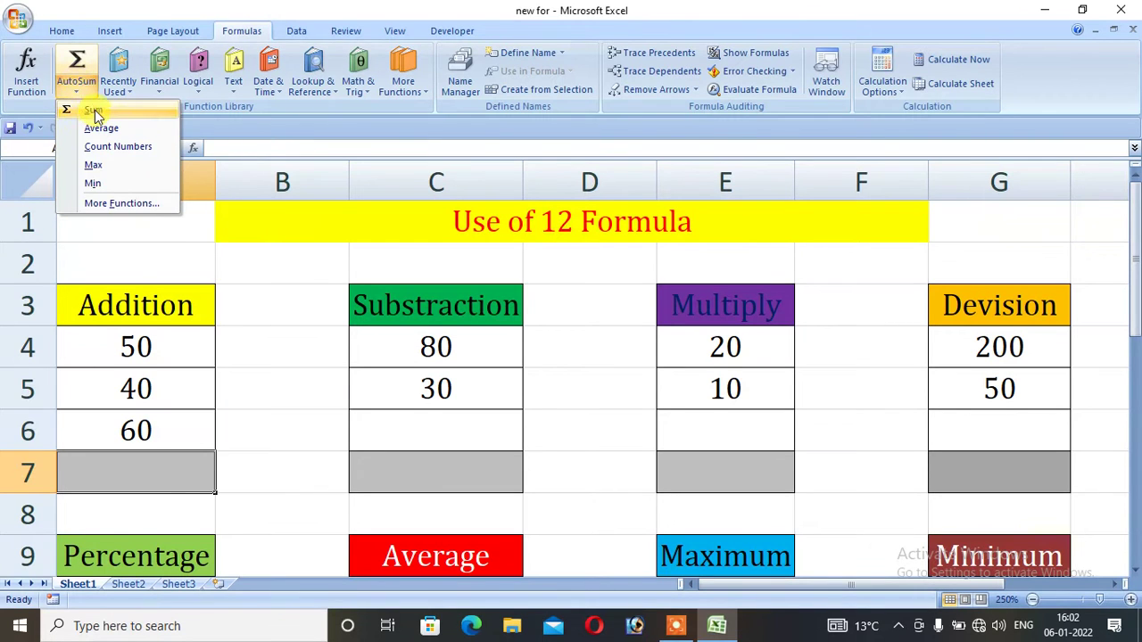
left_click(95, 114)
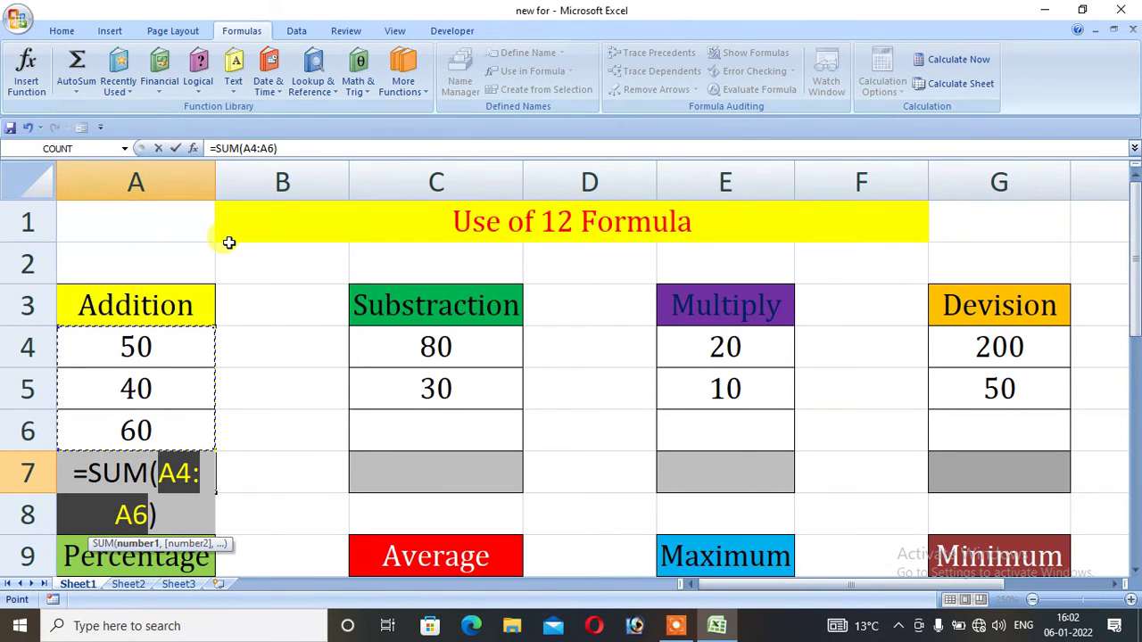
key("Return")
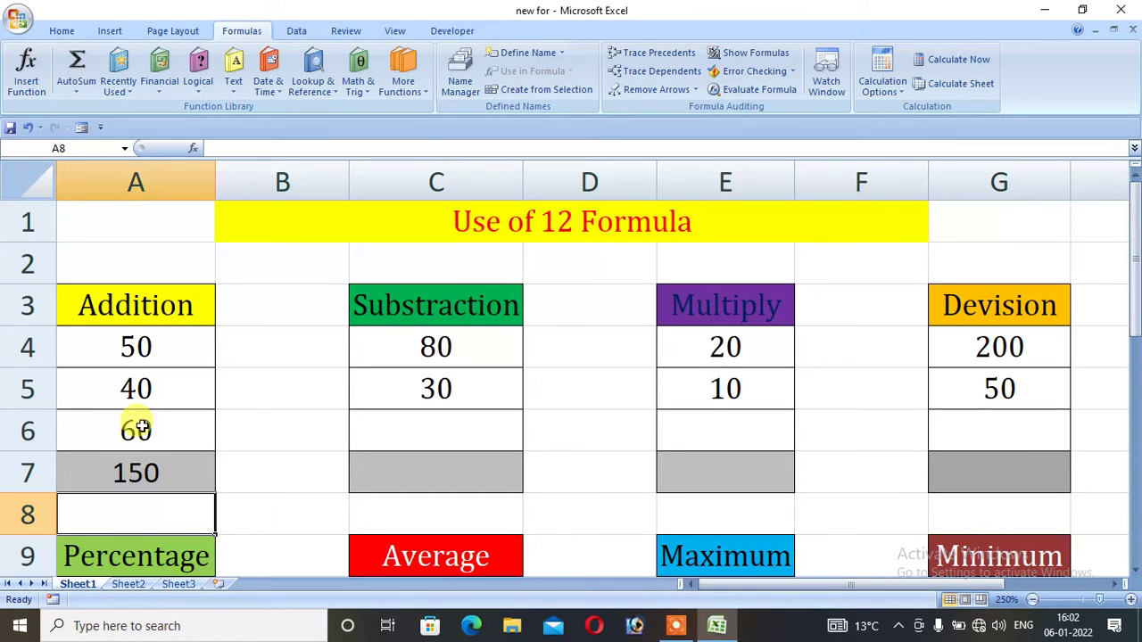
Delete the total in A7 and total the Addition values above it once more with AutoSum.
left_click(146, 474)
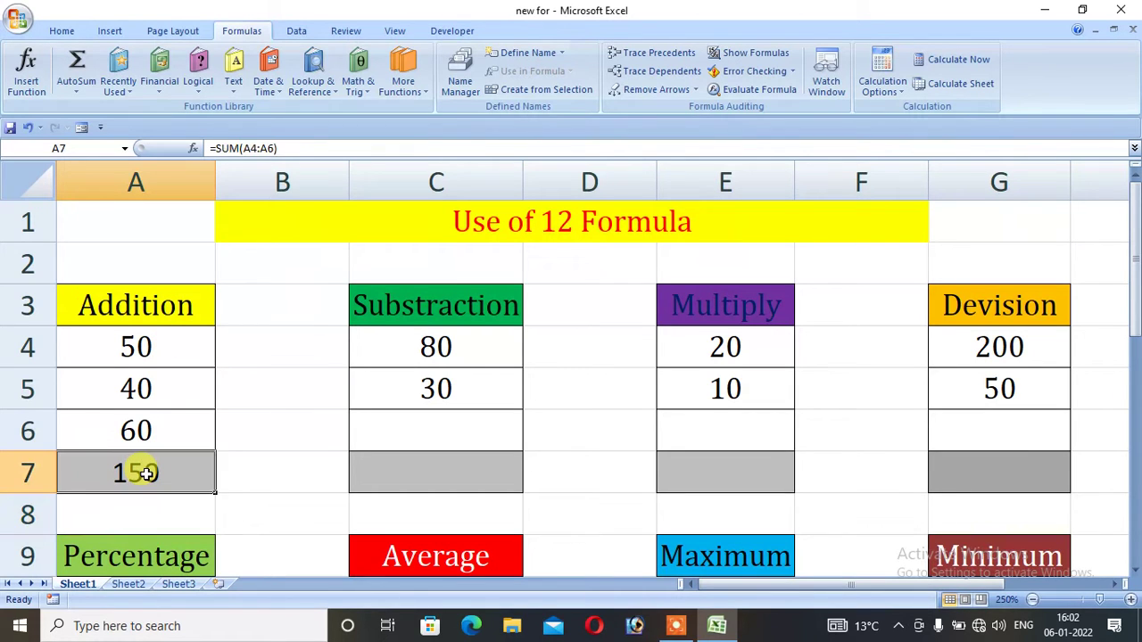
key("Delete")
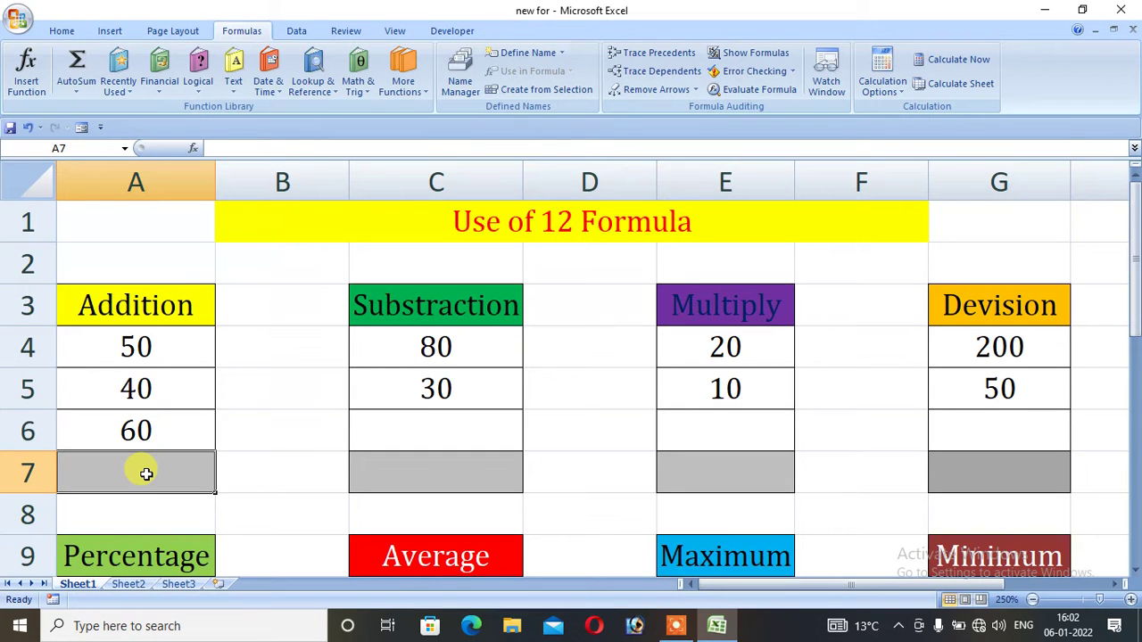
key("alt+equal")
key("Return")
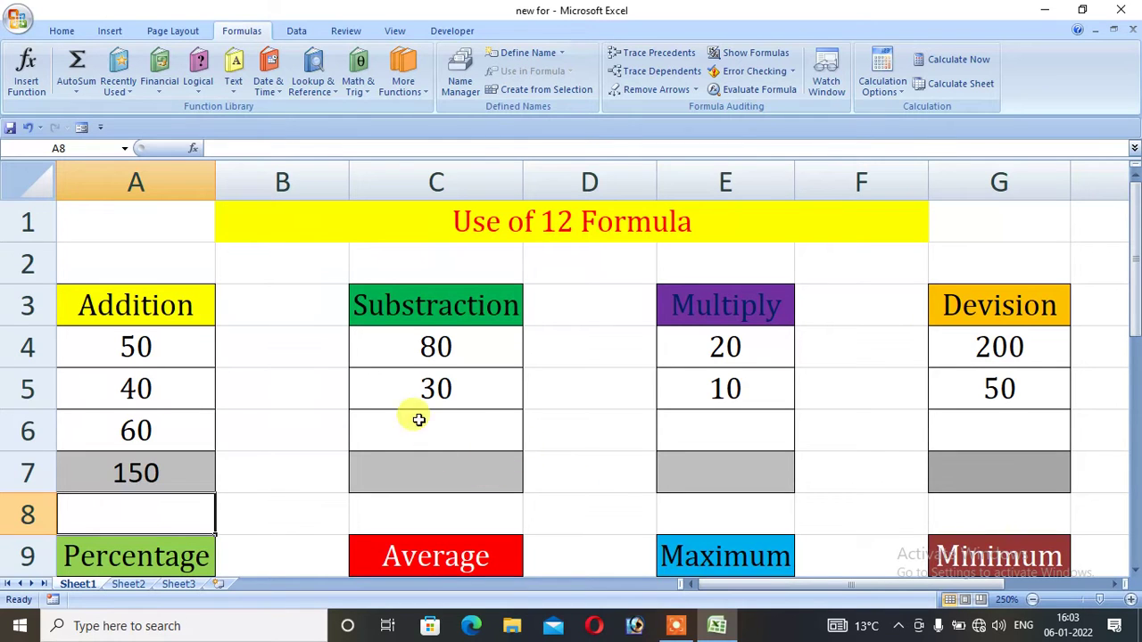
left_click(429, 474)
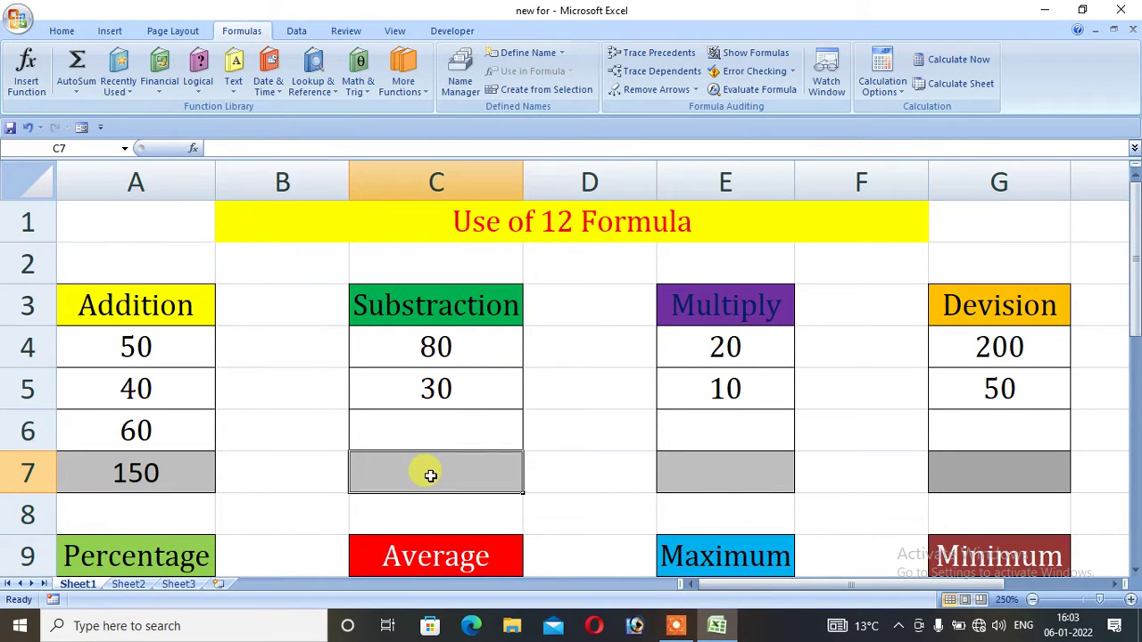
type("=")
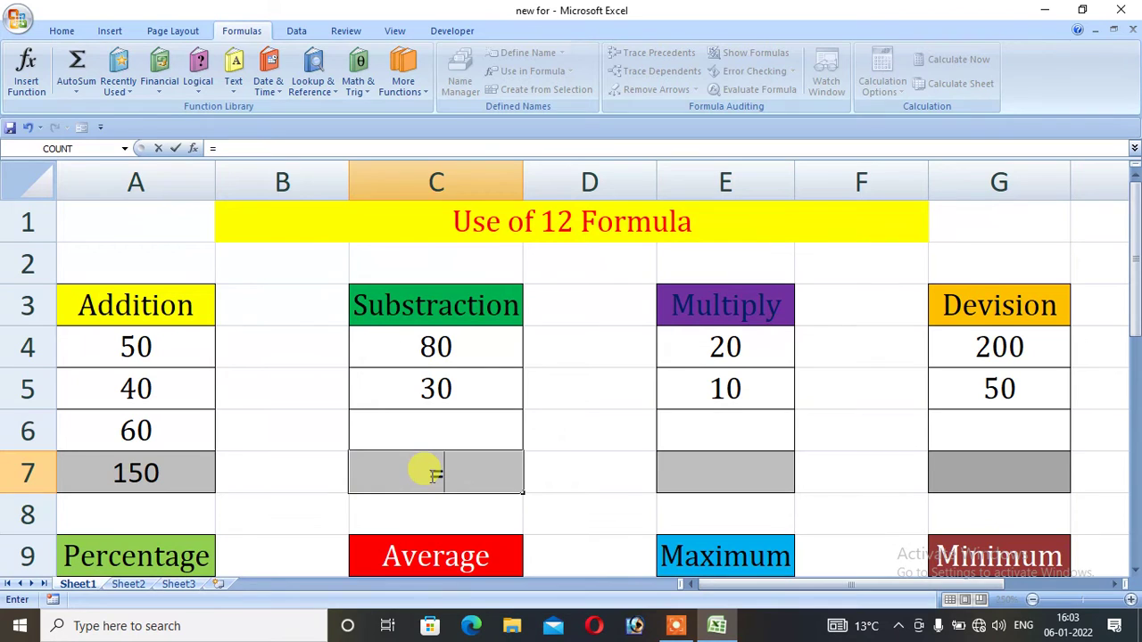
type("sub")
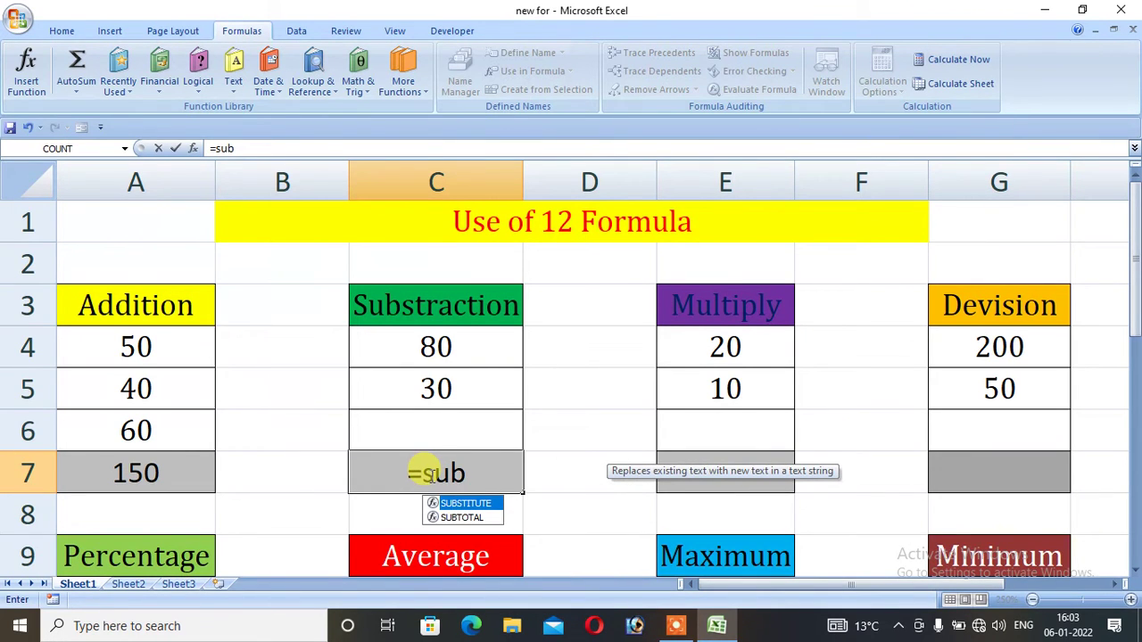
key("BackSpace")
key("BackSpace")
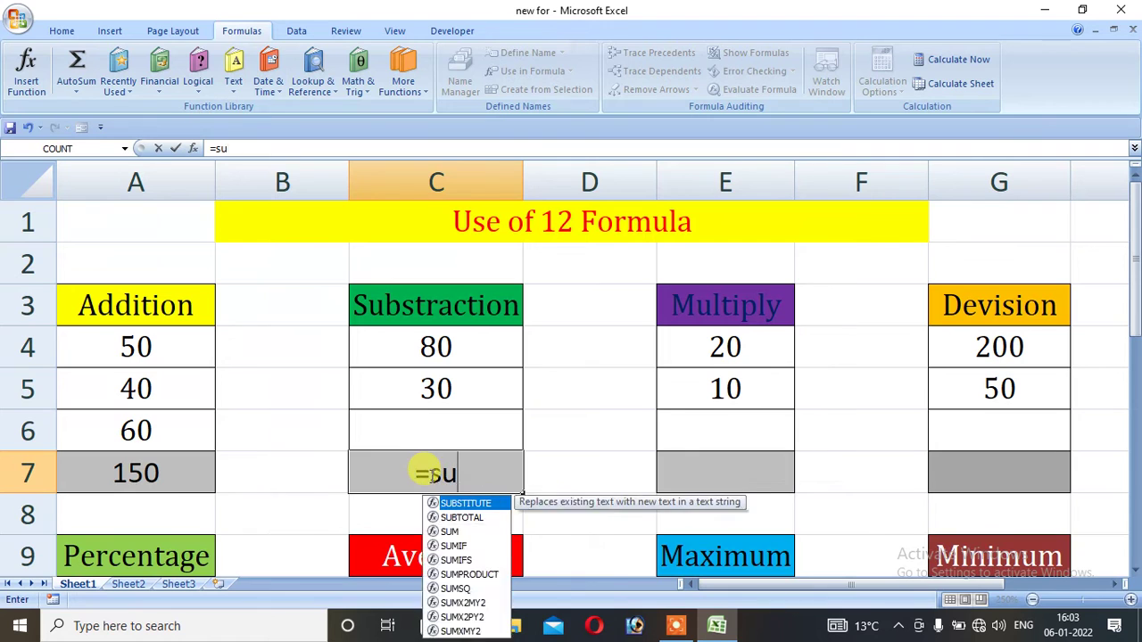
key("BackSpace")
key("BackSpace")
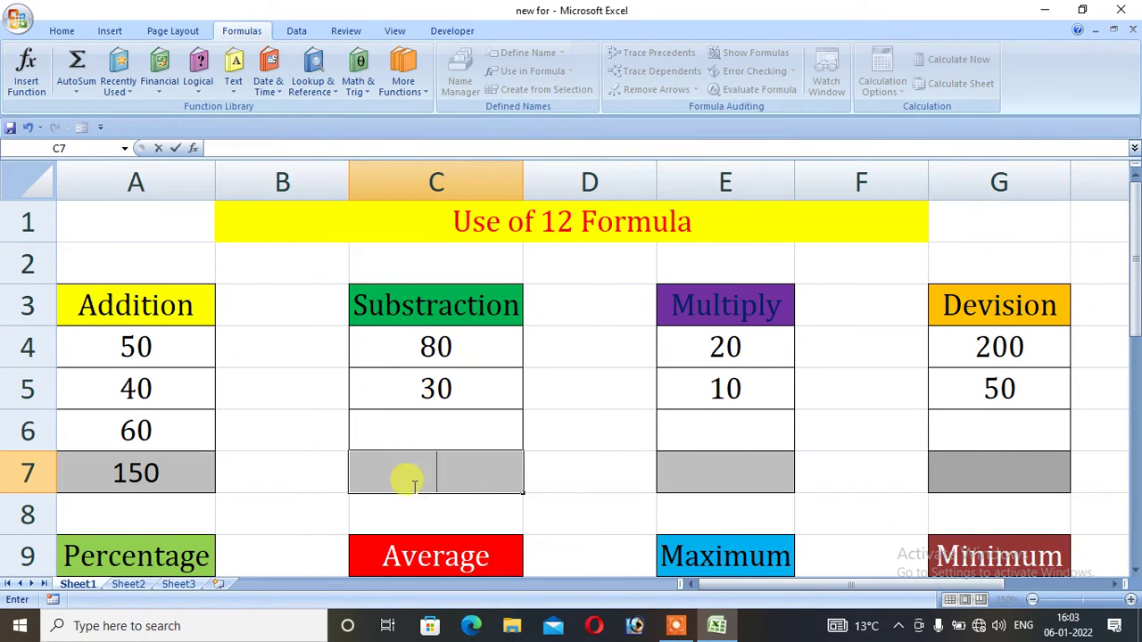
left_click(554, 519)
Enter the formula =C4-C5 in C7 to subtract the second Substraction value from the first.
left_click(453, 472)
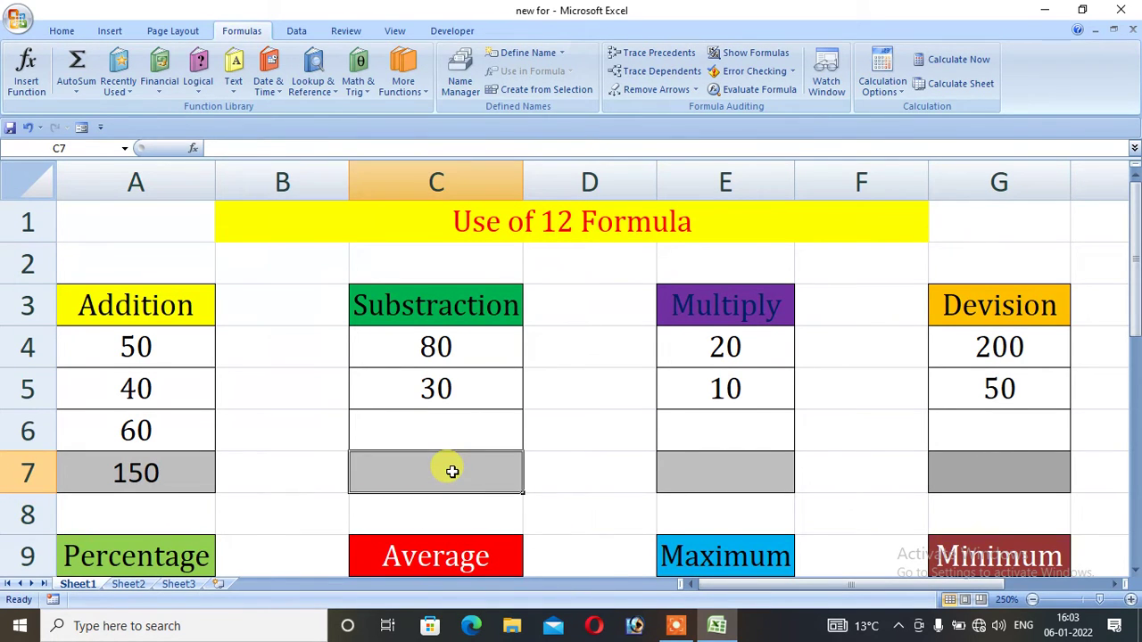
type("=")
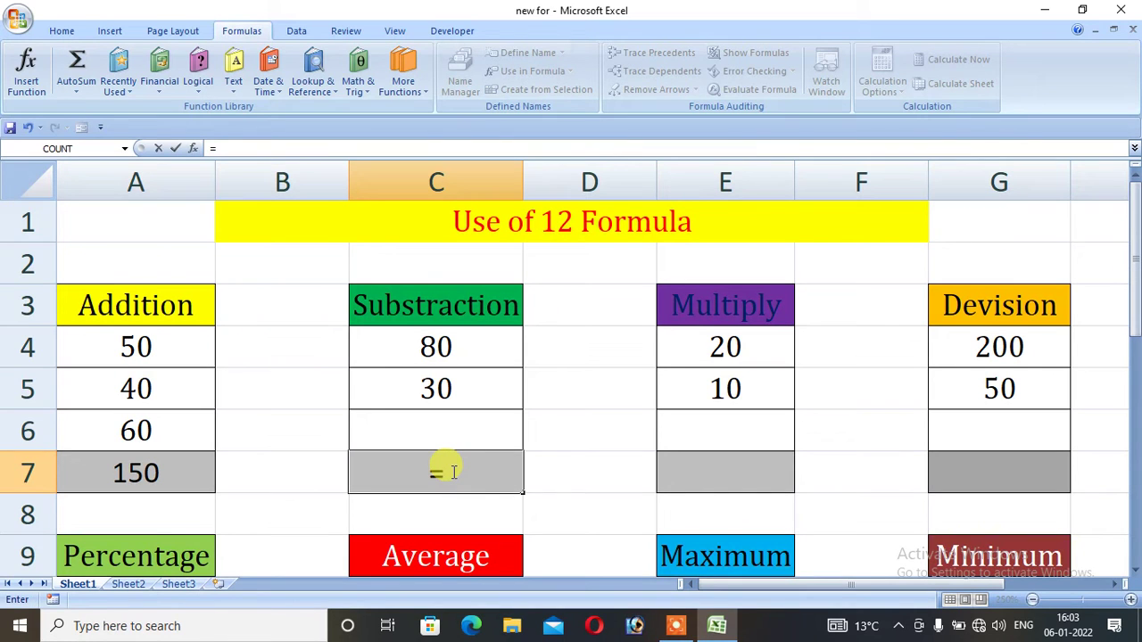
key("Up")
key("Up")
key("Up")
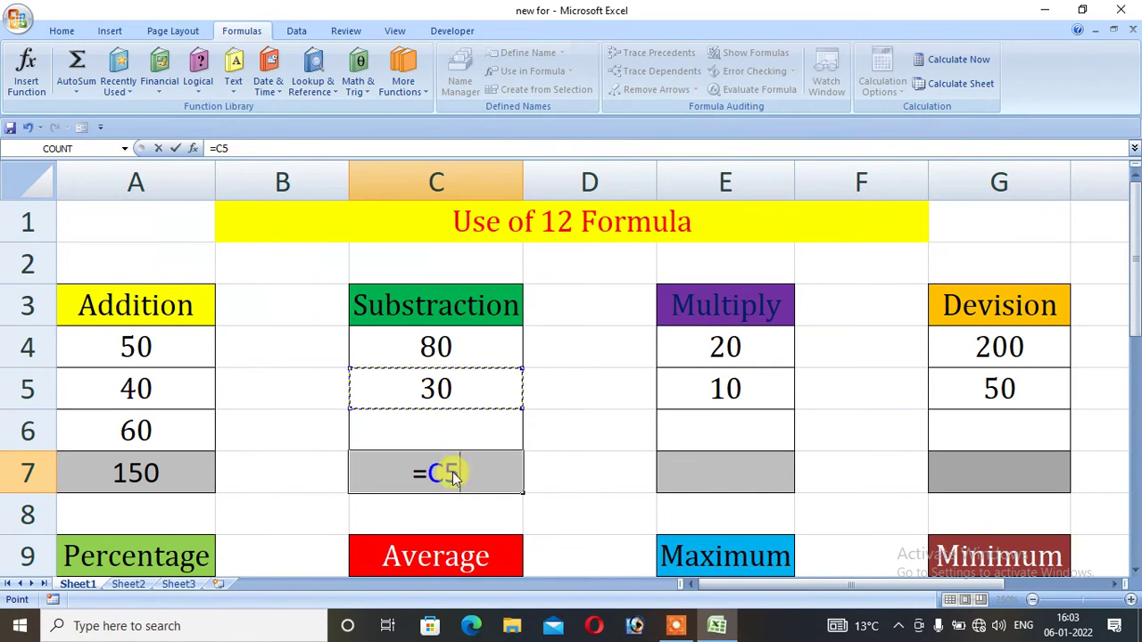
type("-")
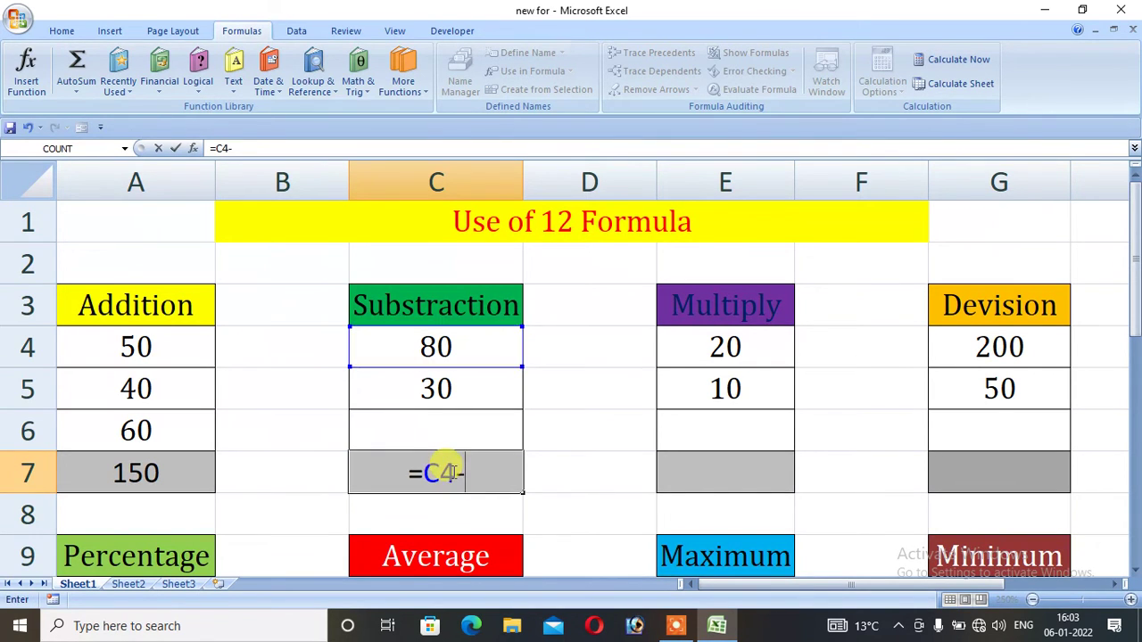
key("Up")
key("Up")
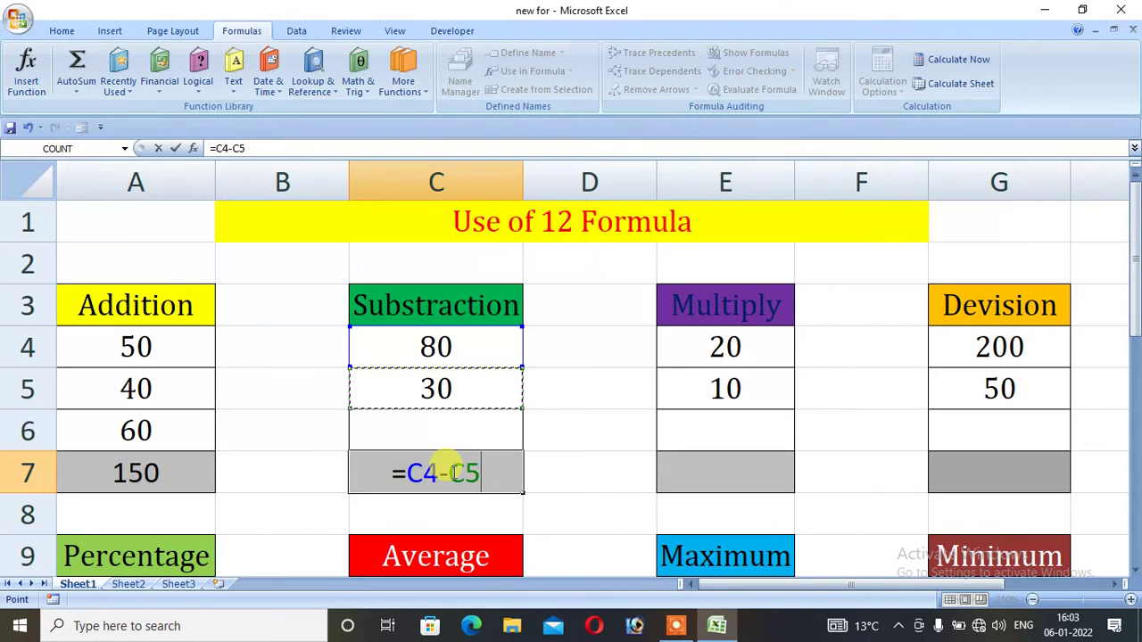
key("Return")
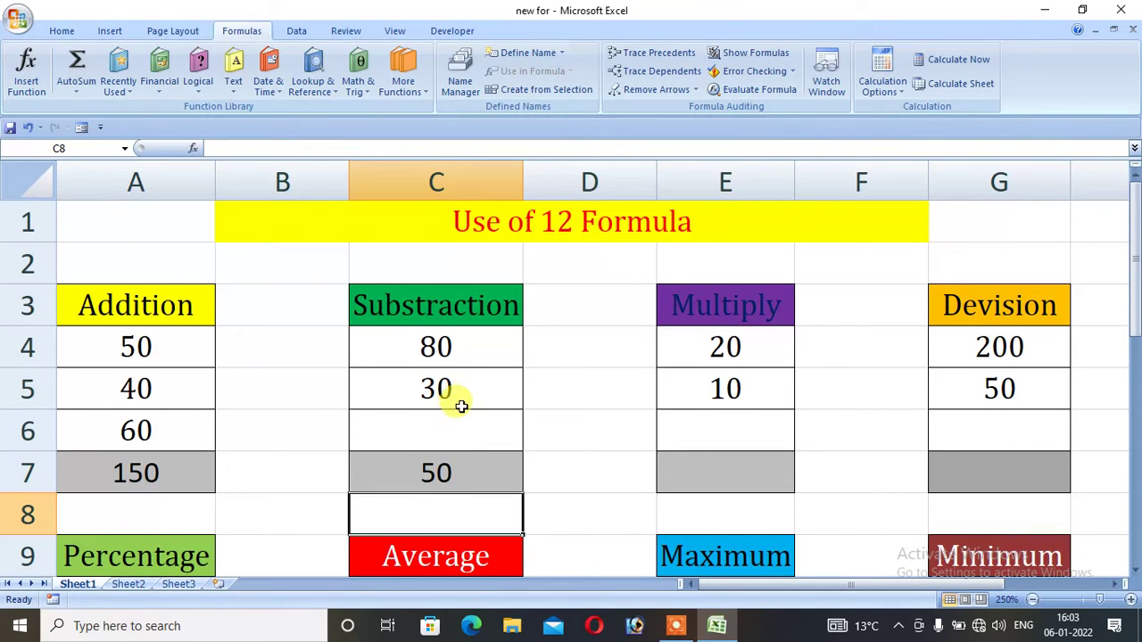
left_click(551, 479)
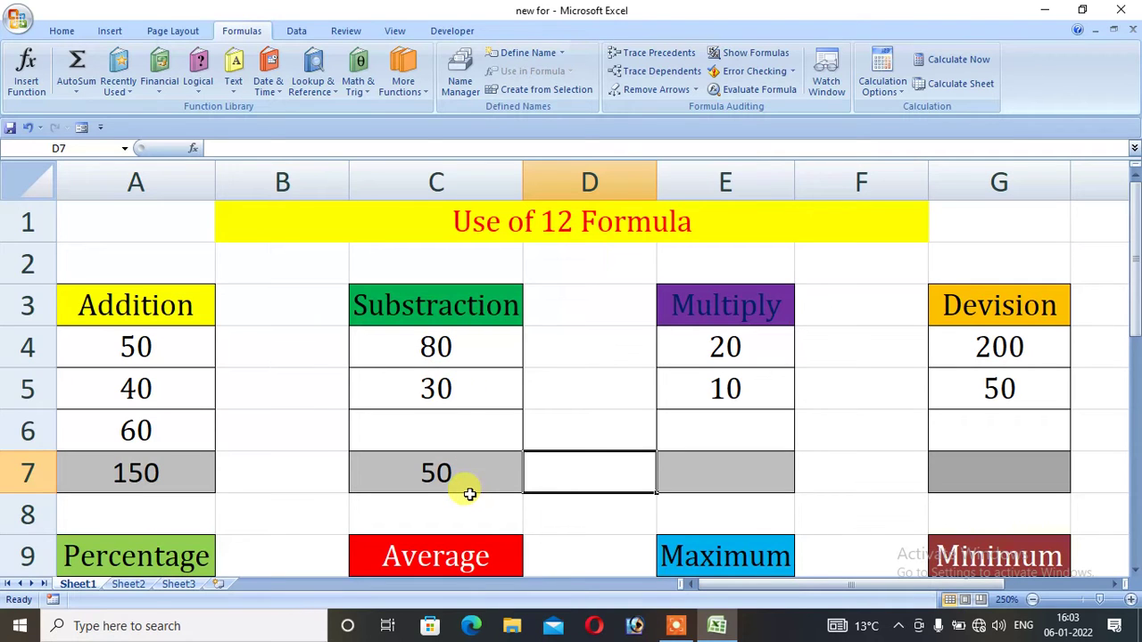
left_click(549, 412)
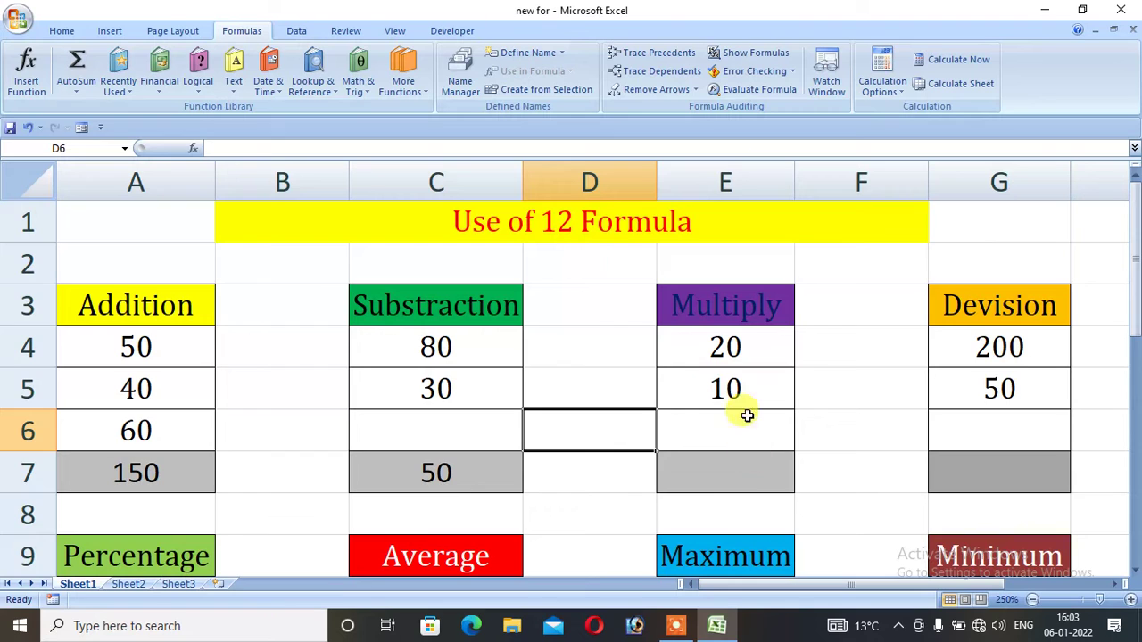
Enter the formula =E4*E5 in E7 to multiply the two Multiply values by cell reference.
left_click(739, 482)
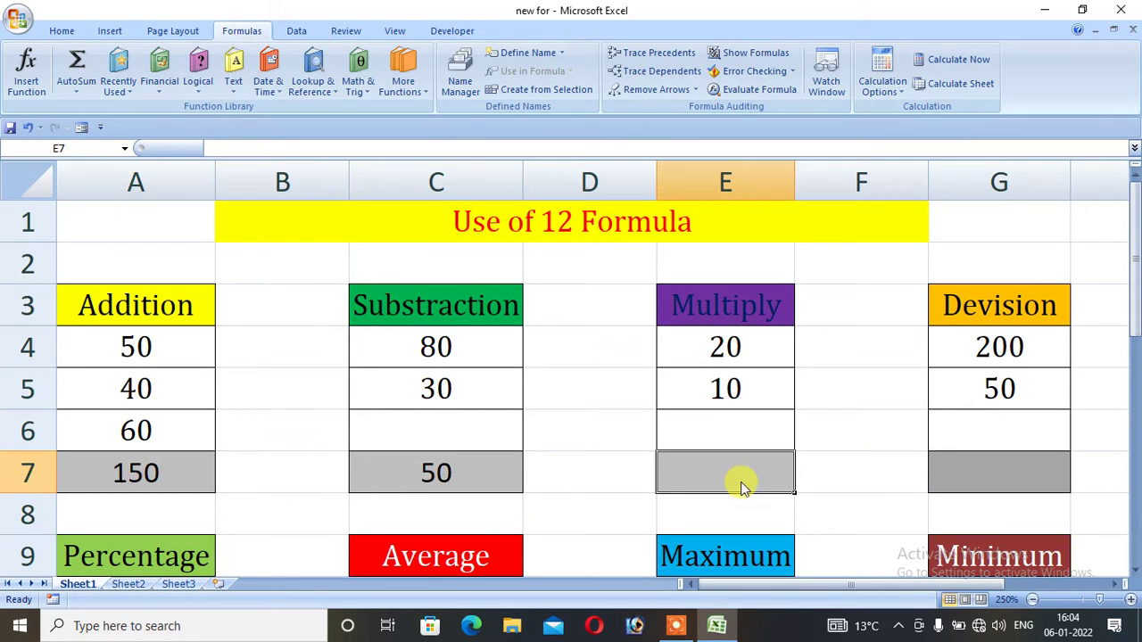
type("=")
key("Up")
key("Up")
key("Up")
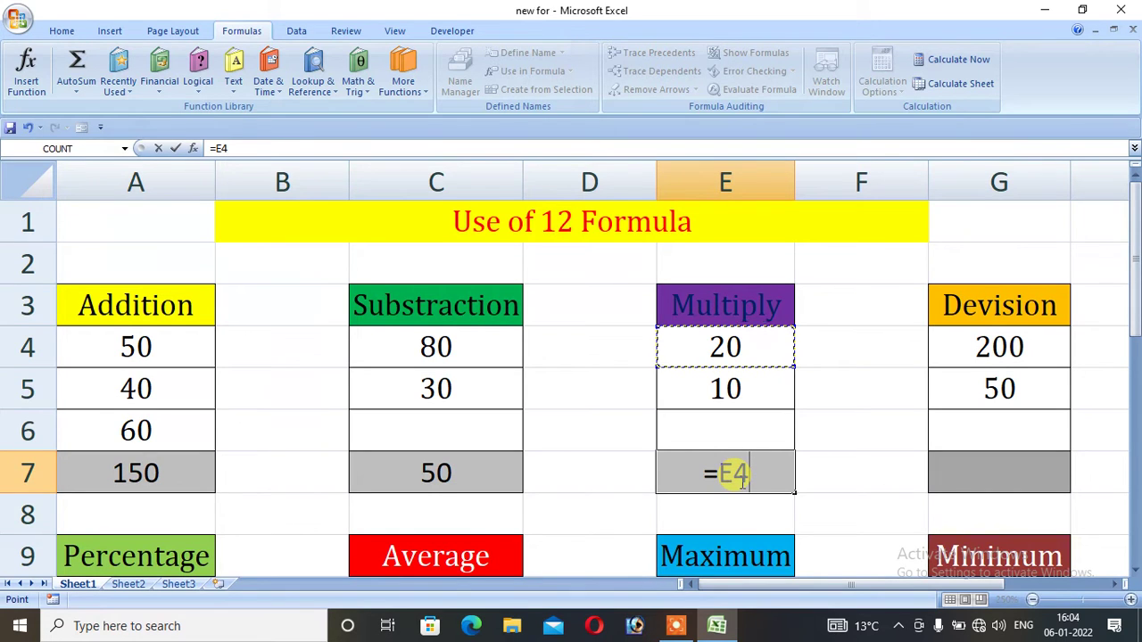
type("*")
key("Up")
key("Up")
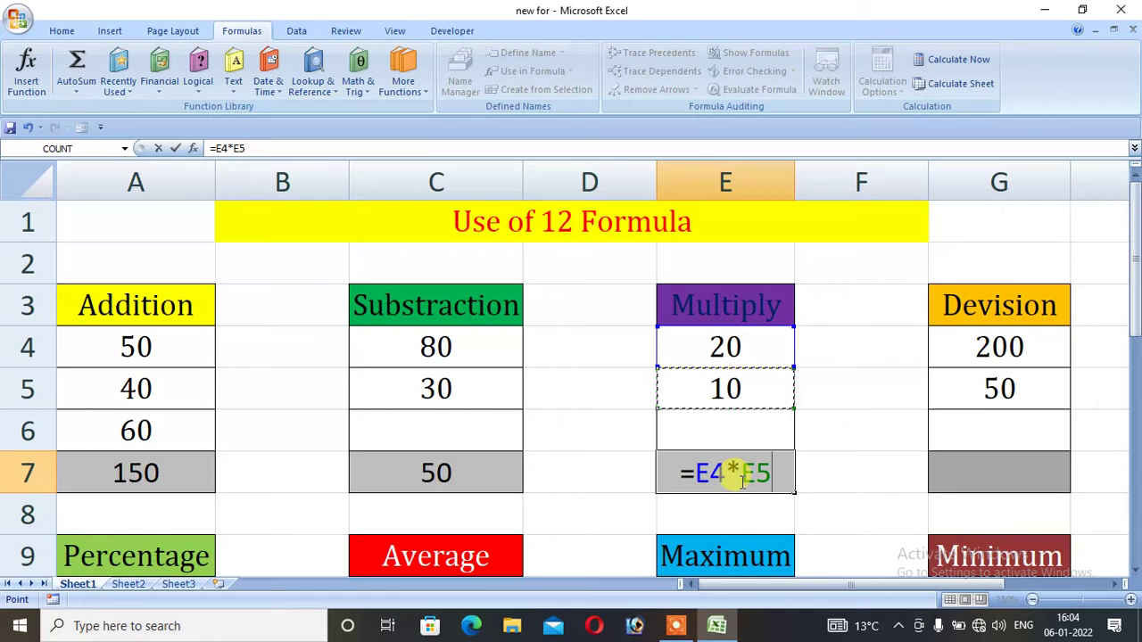
key("Return")
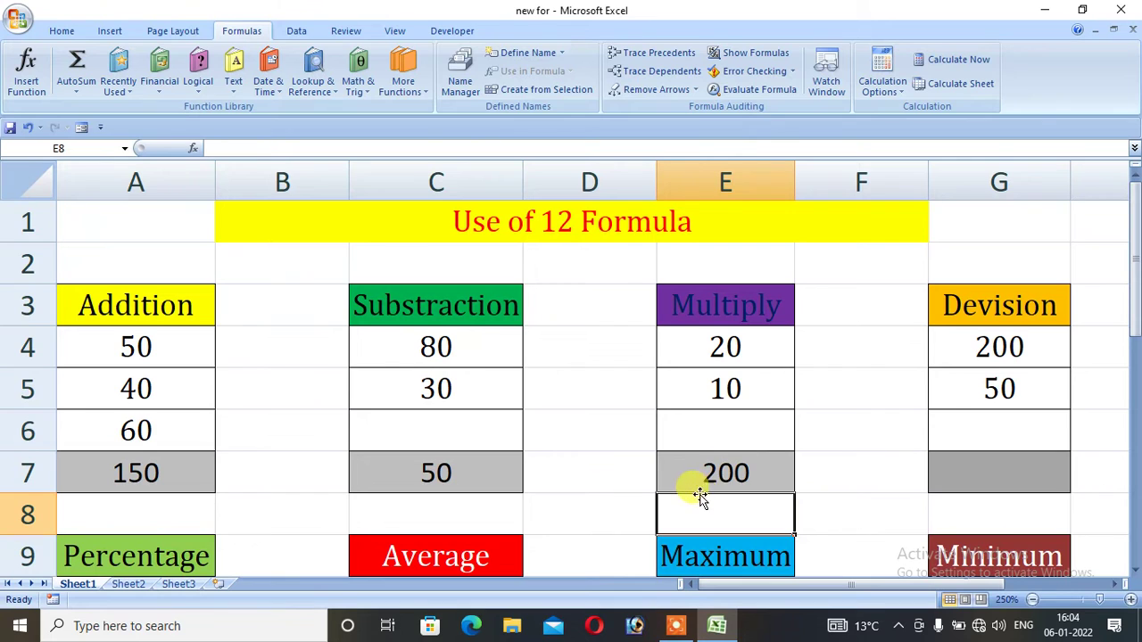
Clear the cell-by-cell multiplication in E7 and use the PRODUCT function over the range E4:E5 instead.
left_click(754, 482)
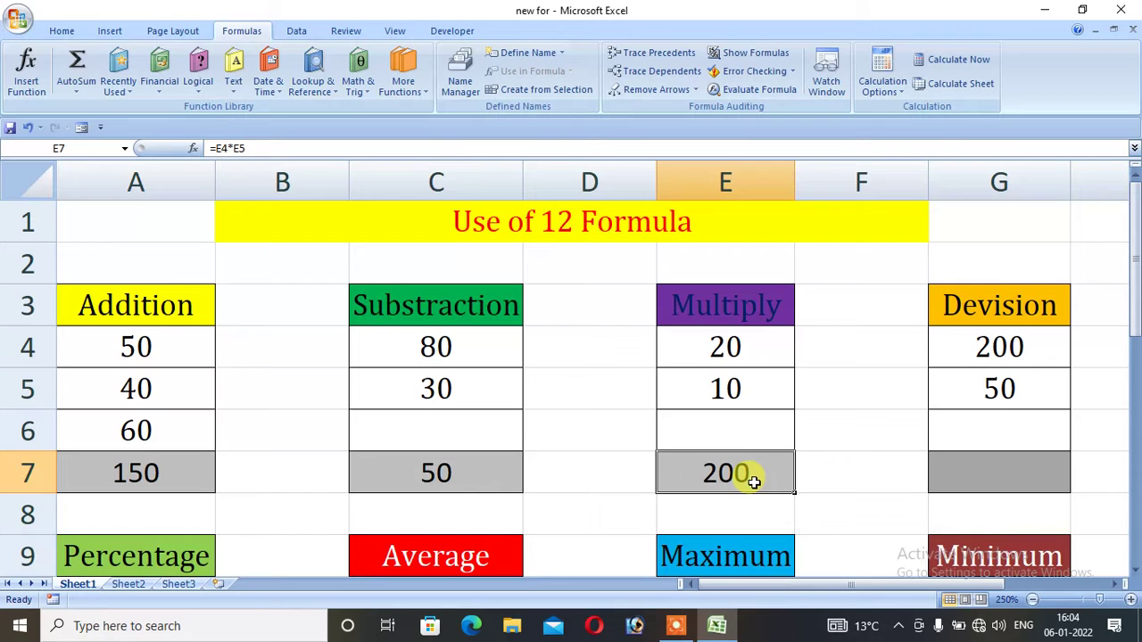
key("Delete")
type("=")
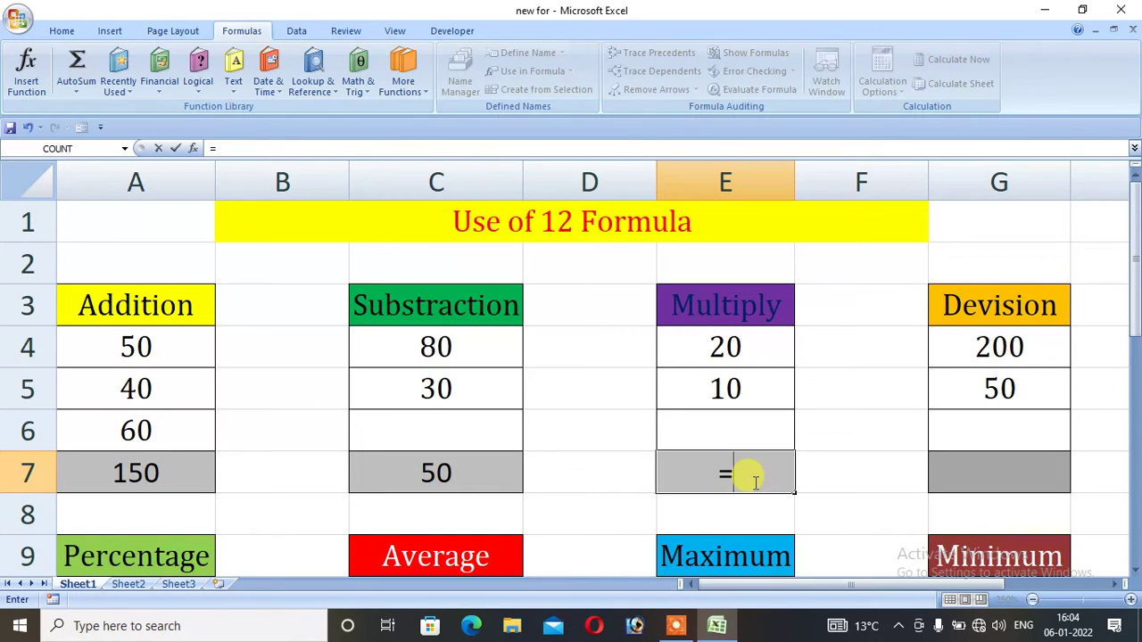
type("p")
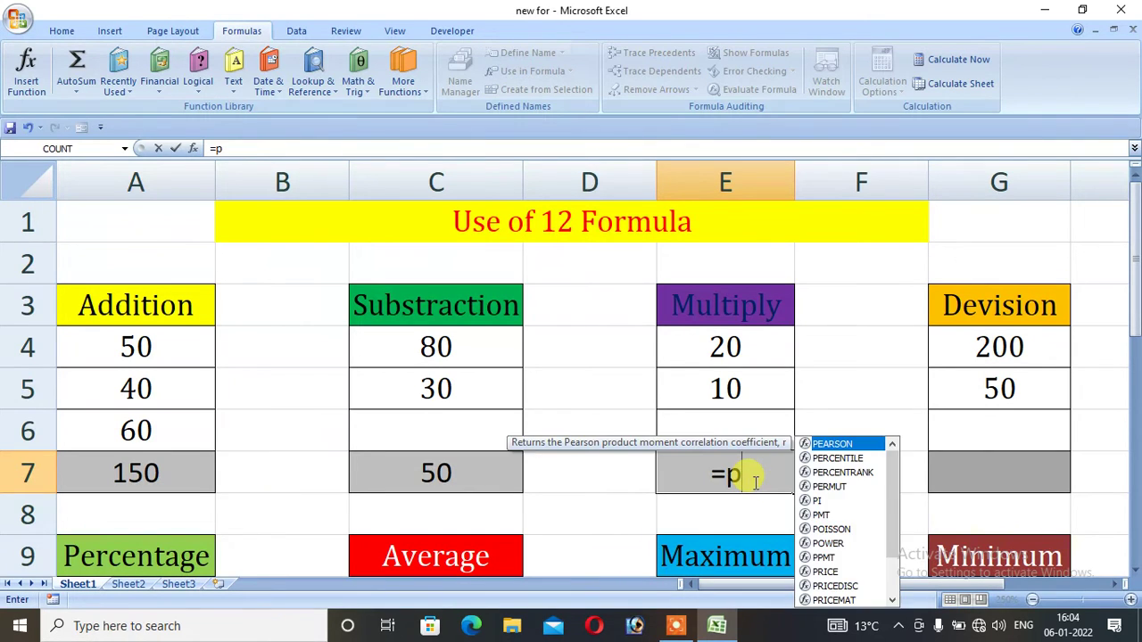
type("roduct")
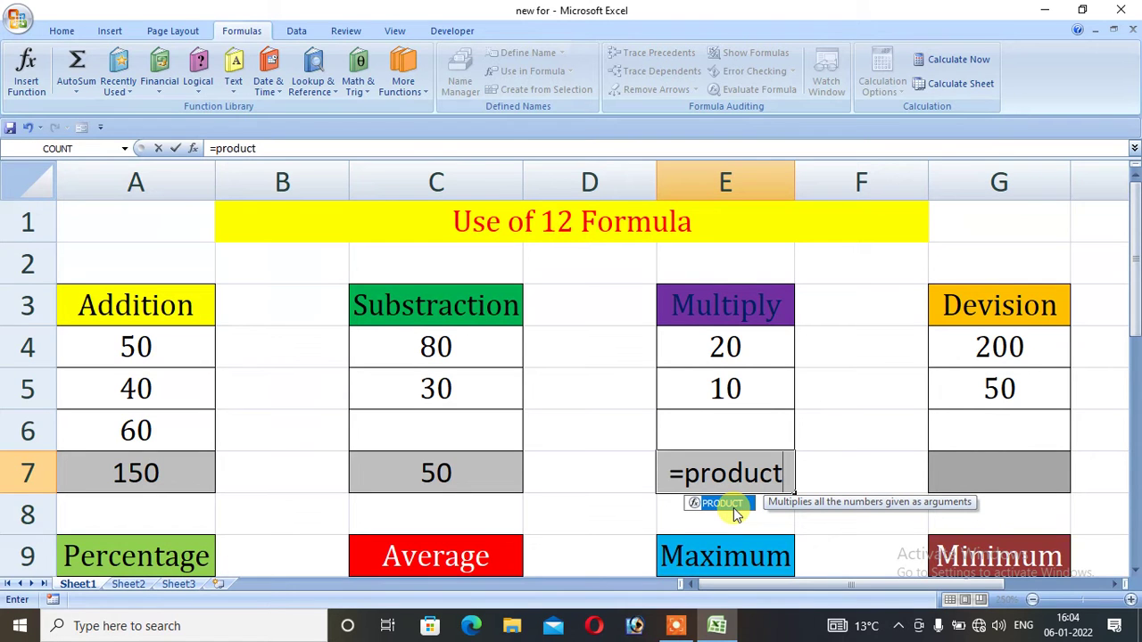
type("(")
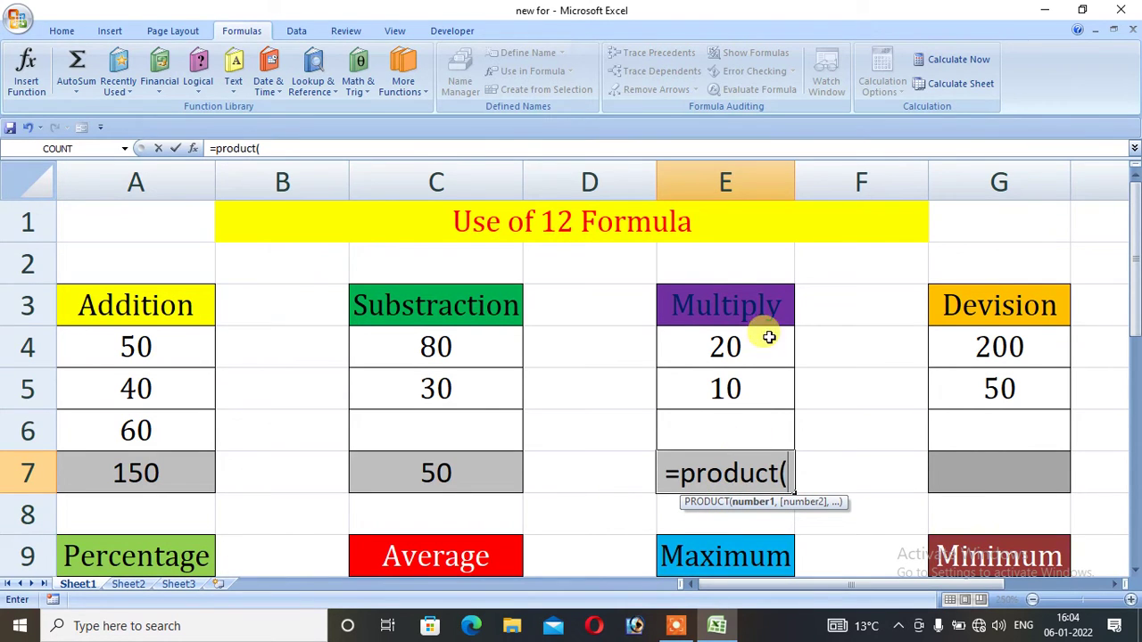
left_click_drag(730, 345, 726, 384)
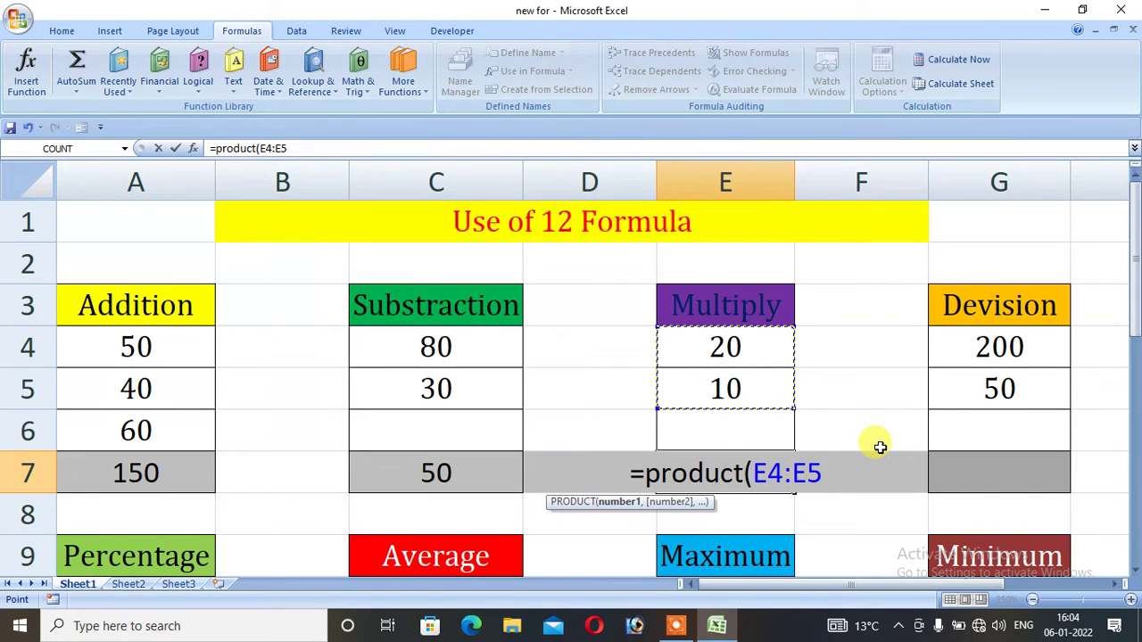
type(")")
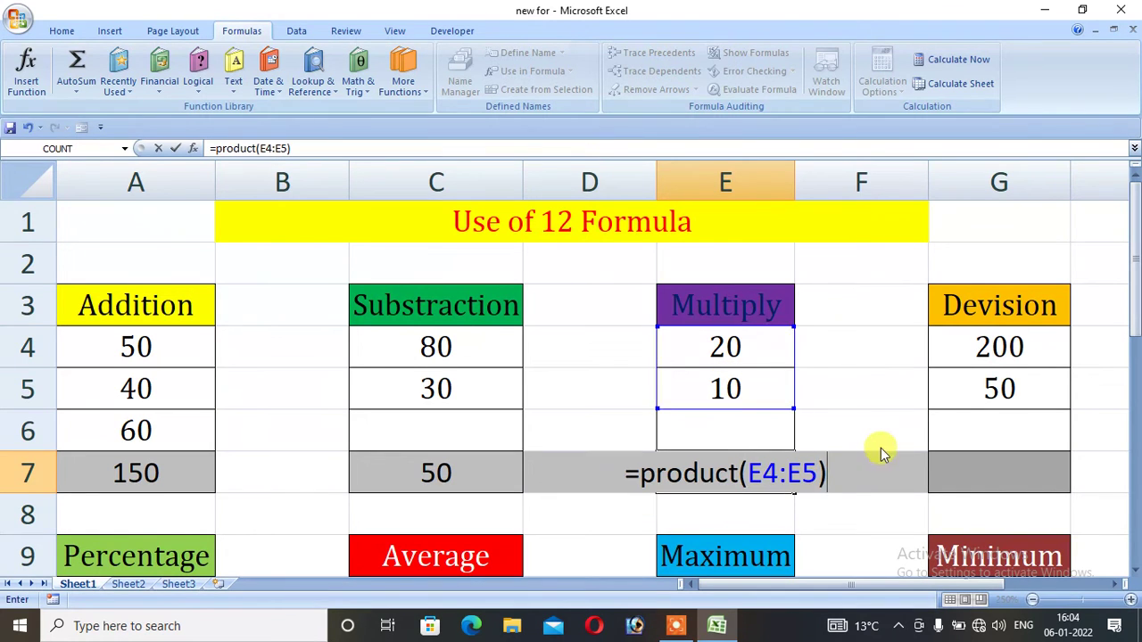
key("Return")
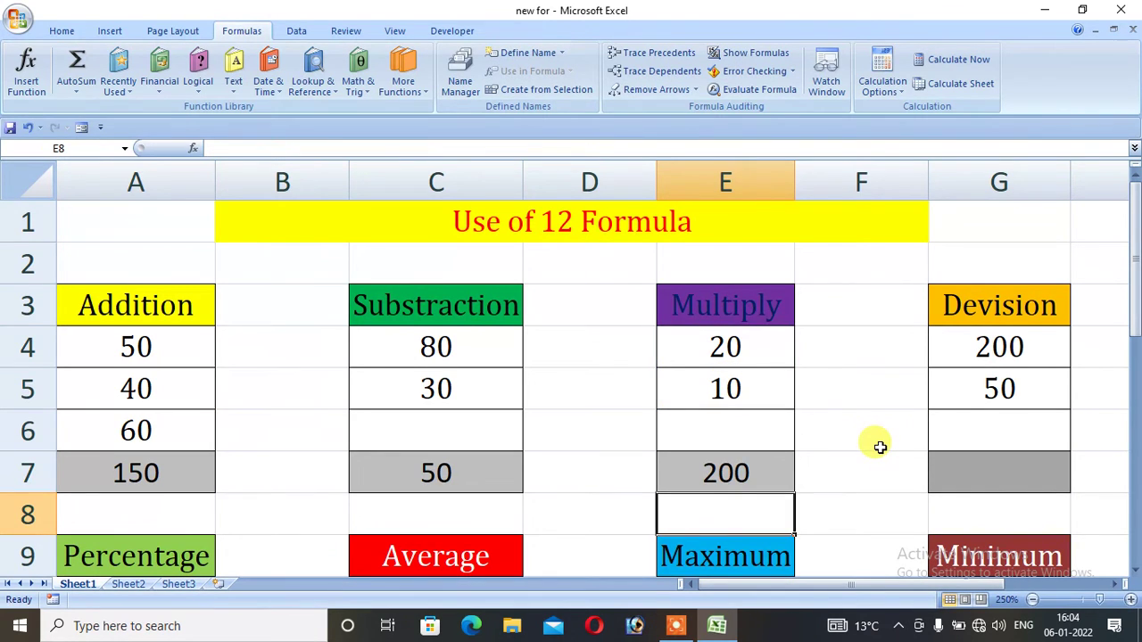
Change the Multiply inputs to 30 in E4 and 50 in E5 to test the product formula.
left_click(727, 346)
type("30")
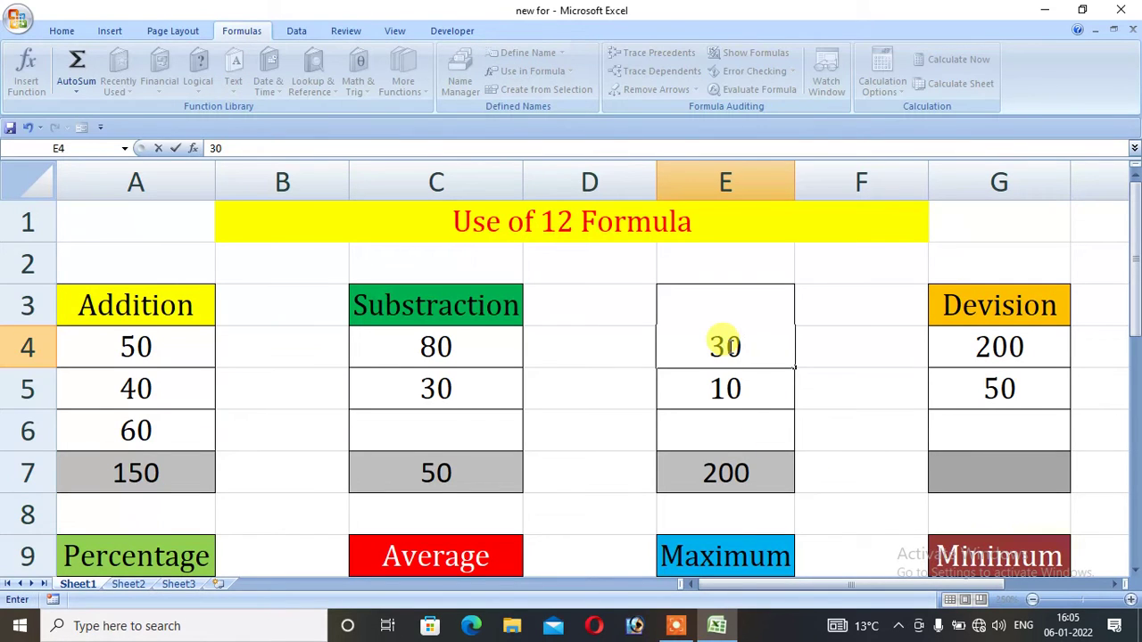
key("Return")
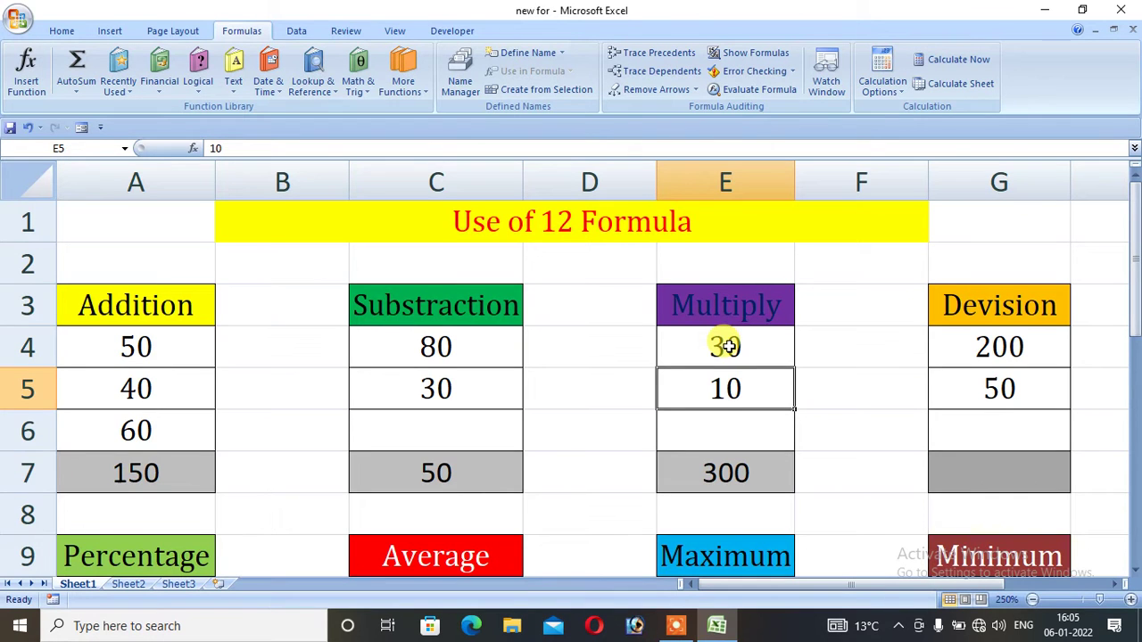
type("50")
key("Return")
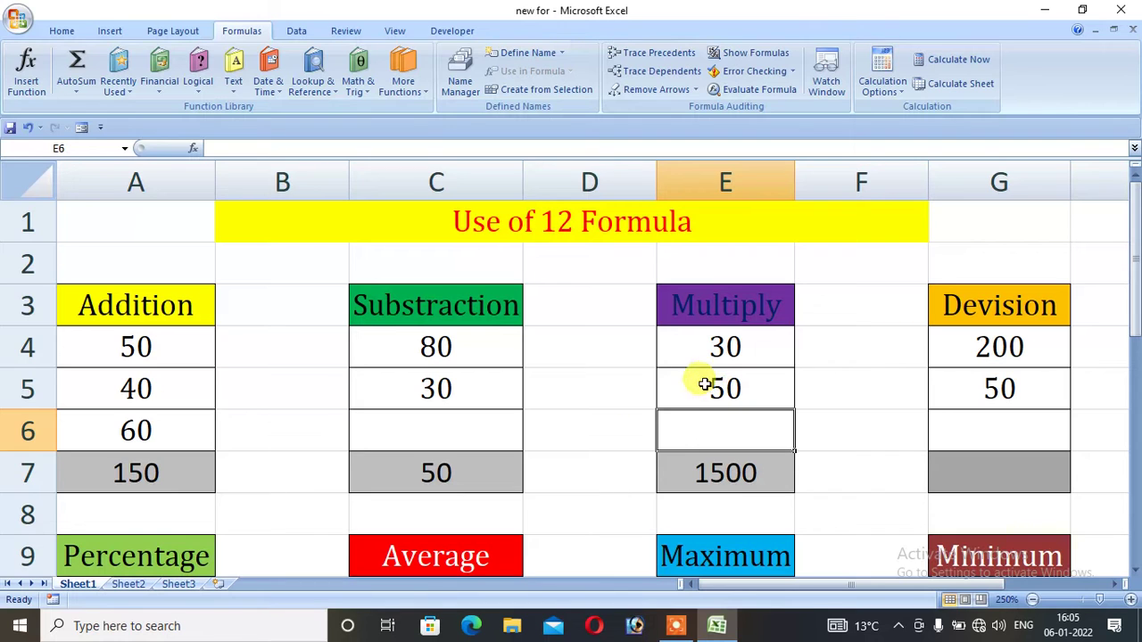
Change the first Substraction value in C4 to 50 to test the subtraction formula.
left_click(437, 348)
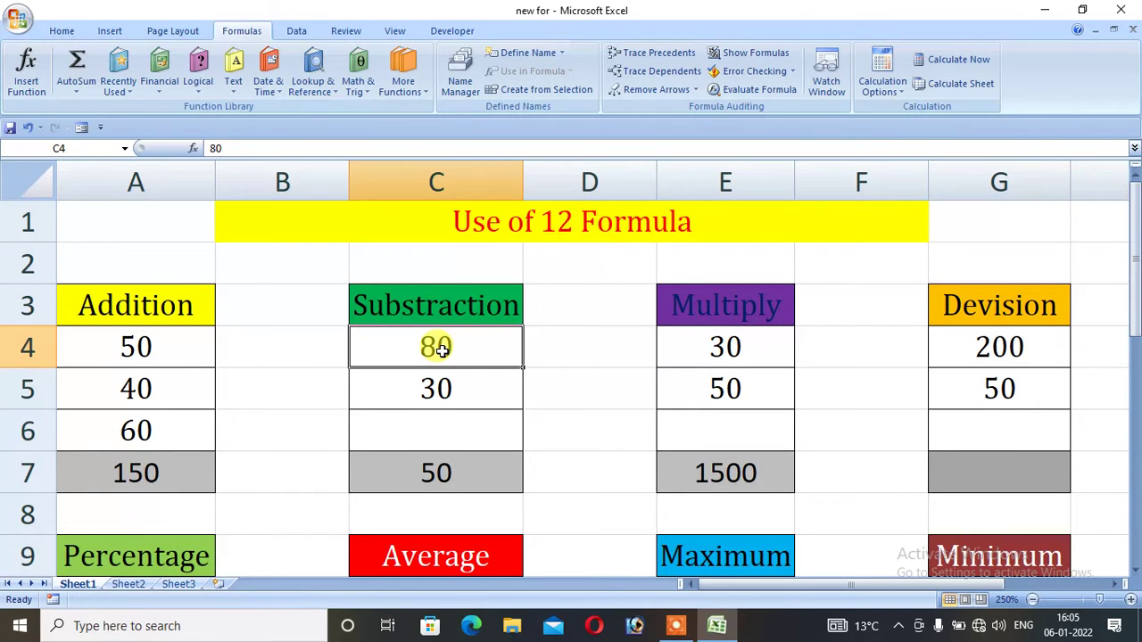
type("50")
key("Return")
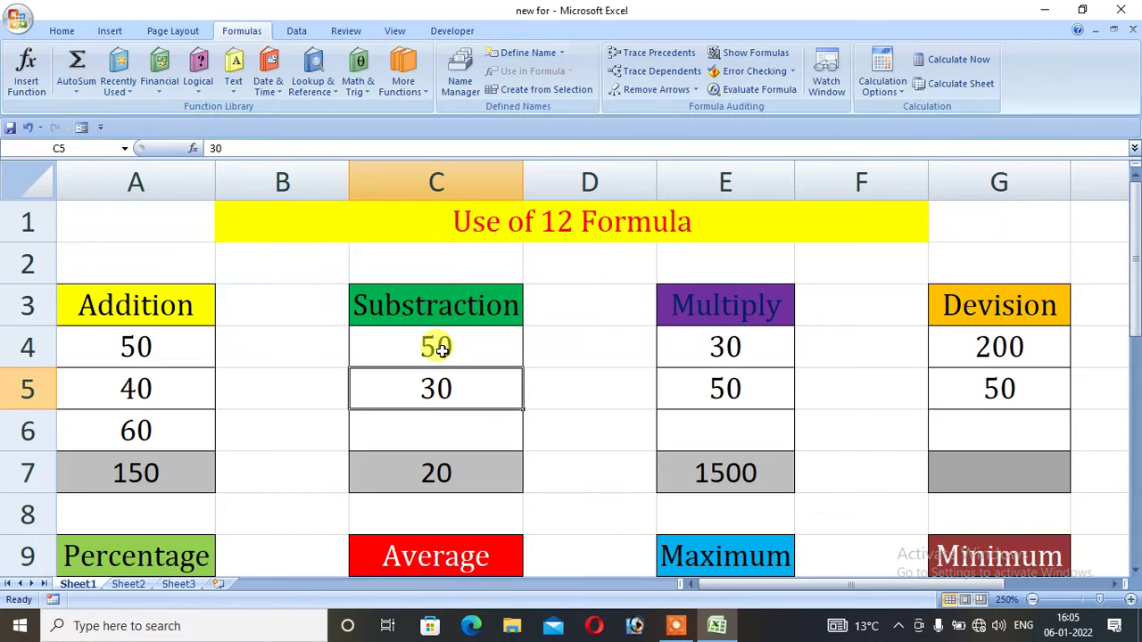
Change the Addition values to 60 in A5 and 150 in A4 to test the sum formula.
left_click(128, 391)
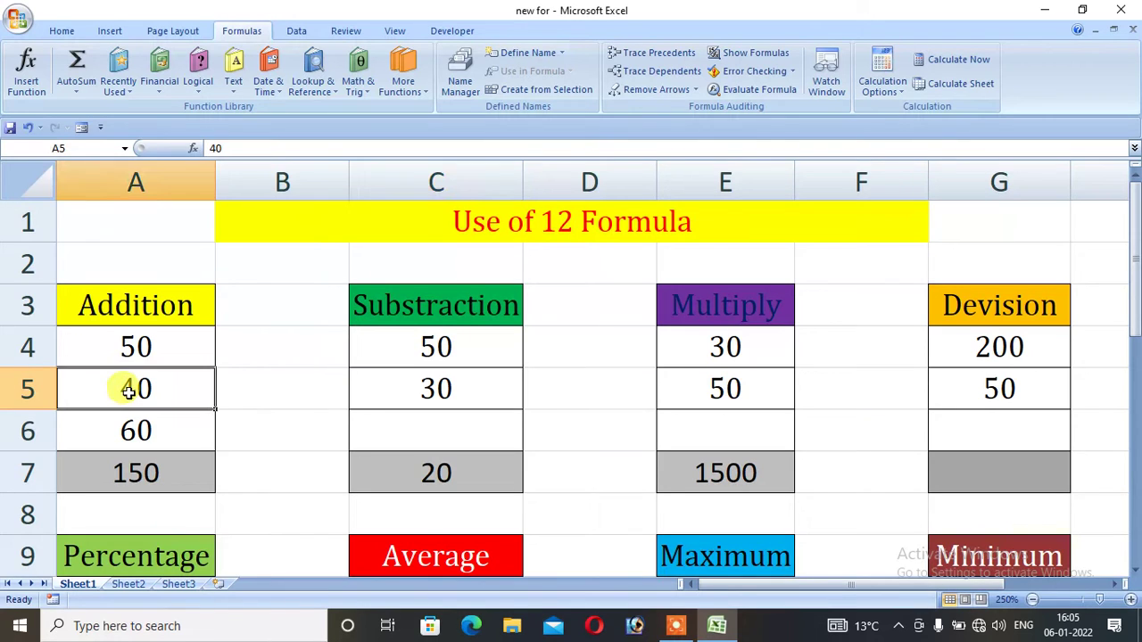
type("60")
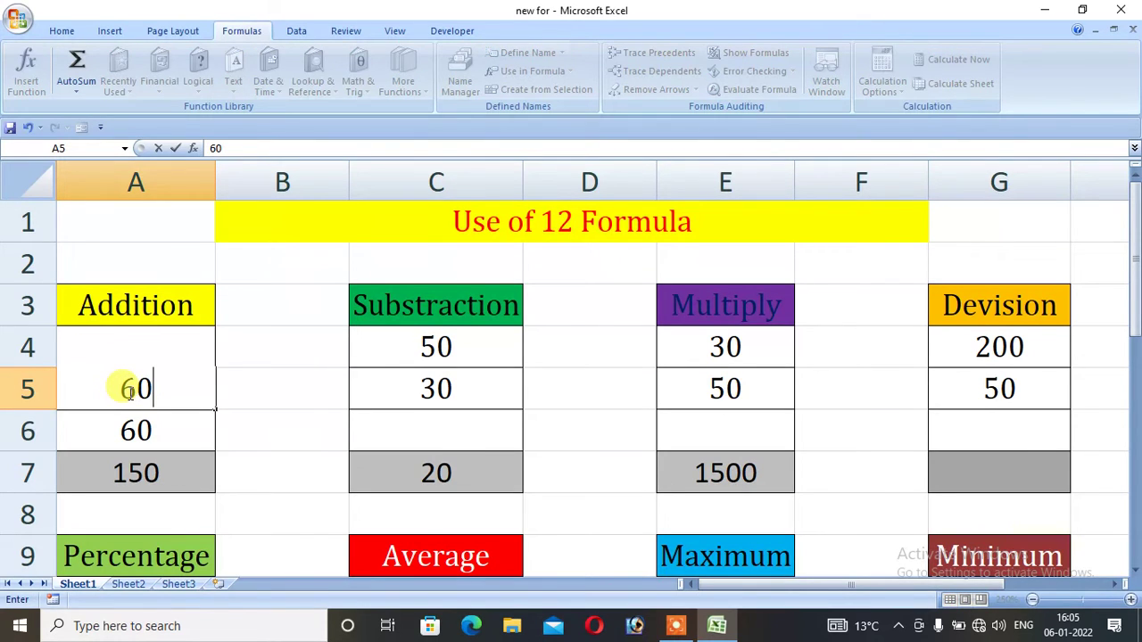
key("Return")
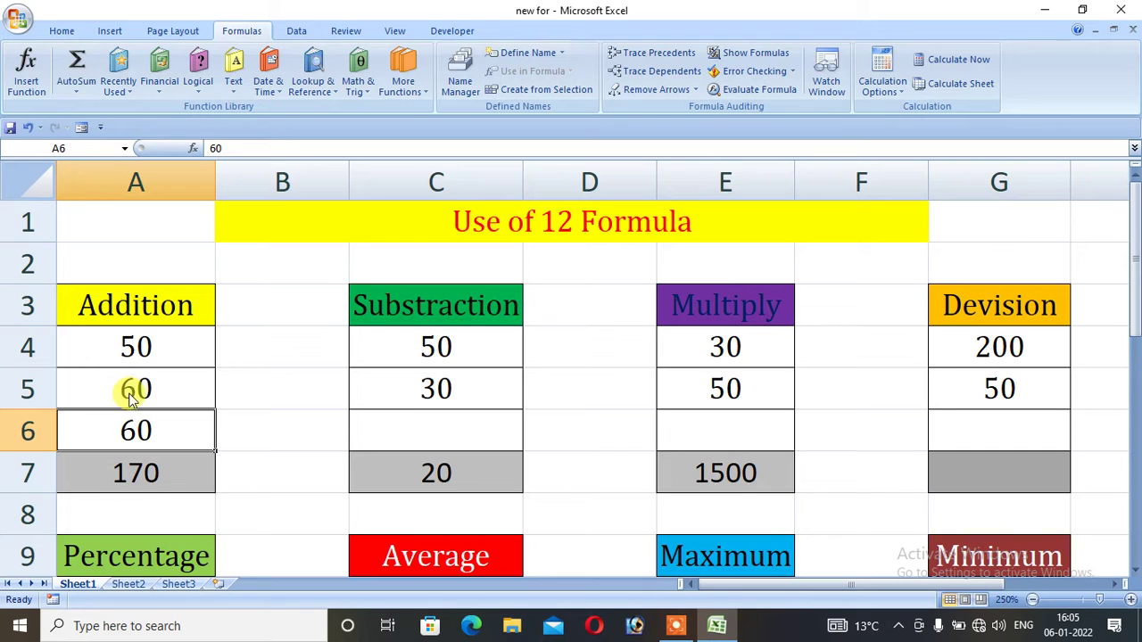
left_click(148, 356)
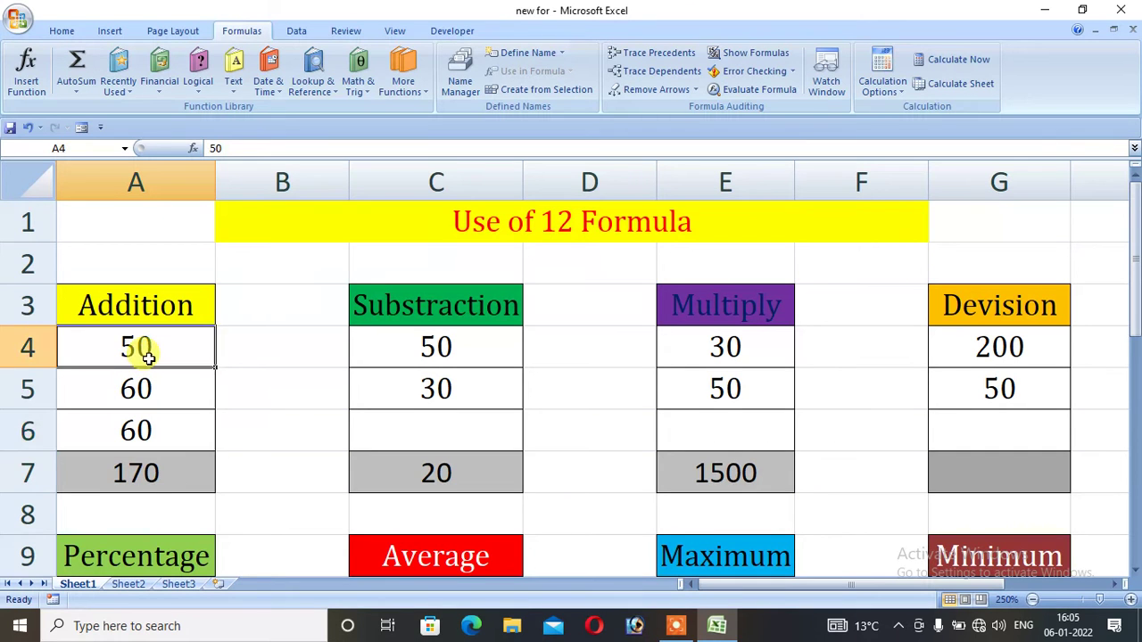
type("150")
key("Return")
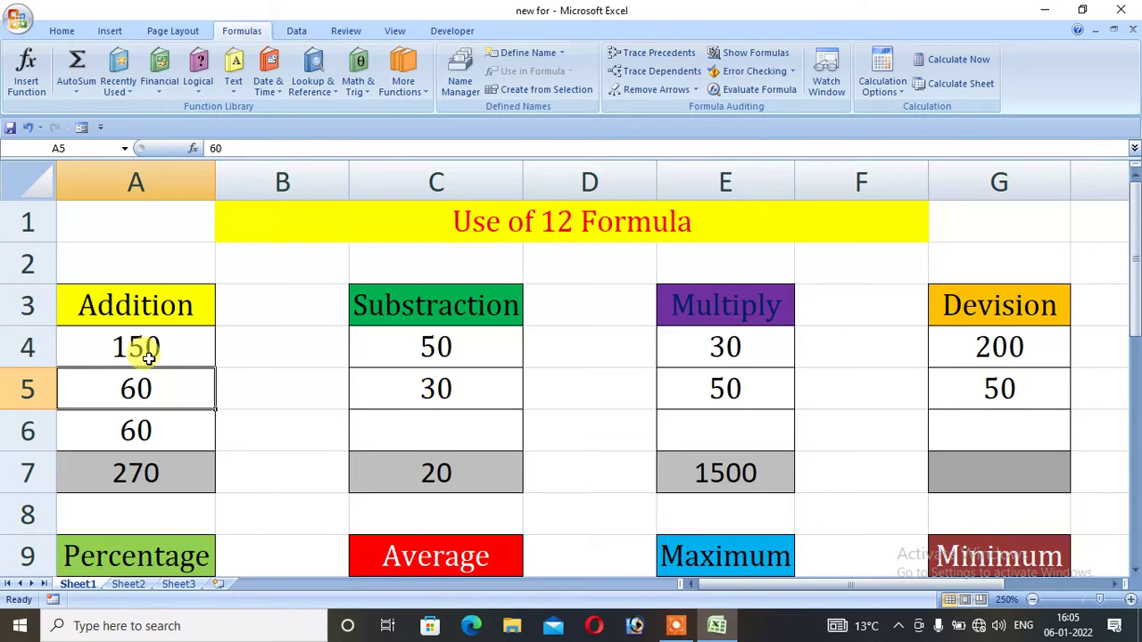
Enter a division formula in G7 that divides the Devision value in G4 by the one in G5.
left_click(971, 470)
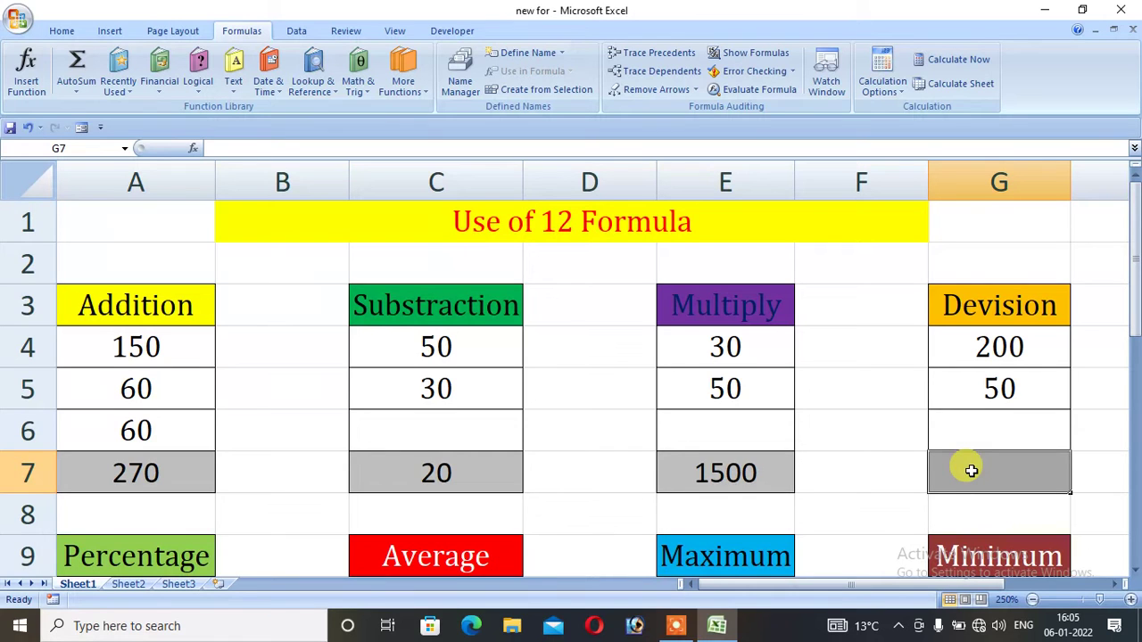
type("=")
key("Up")
key("Up")
key("Up")
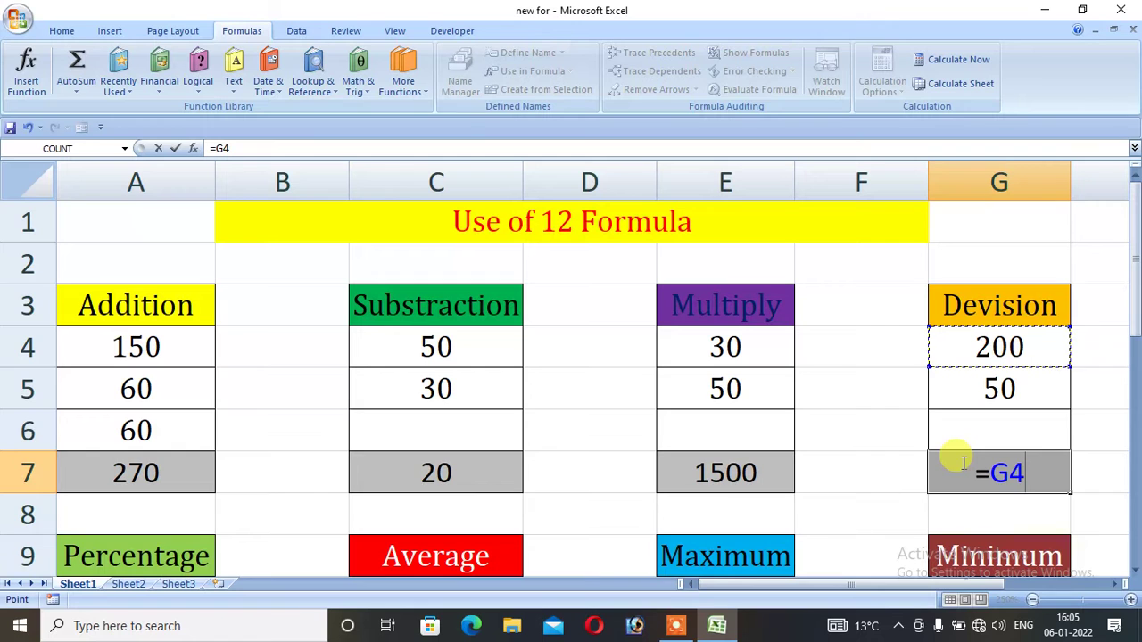
type("/")
key("Up")
key("Up")
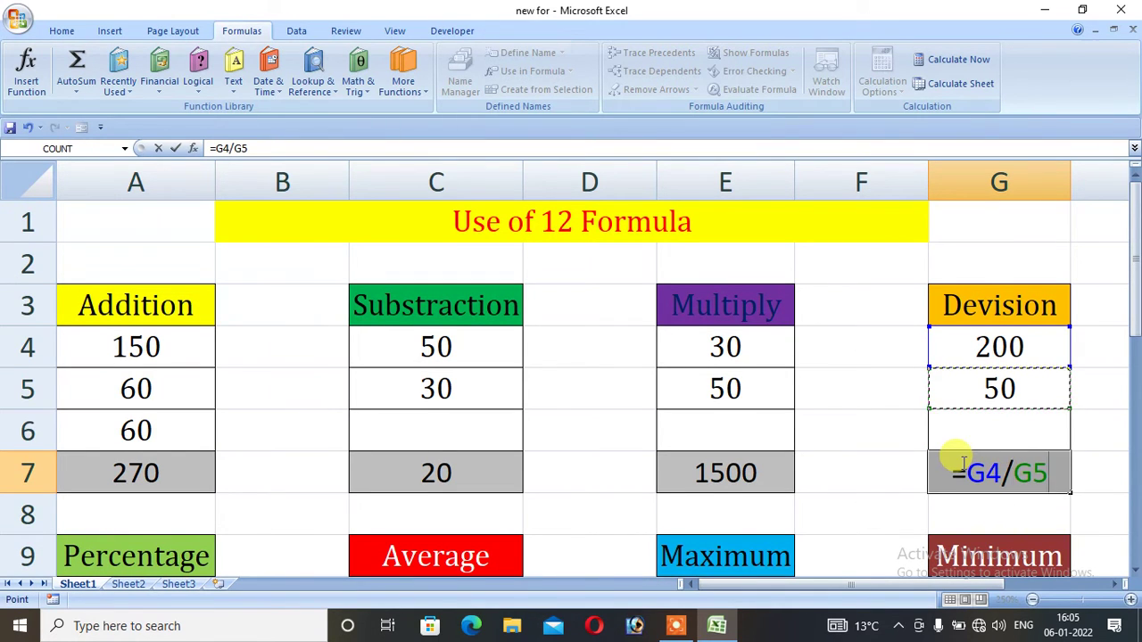
key("Return")
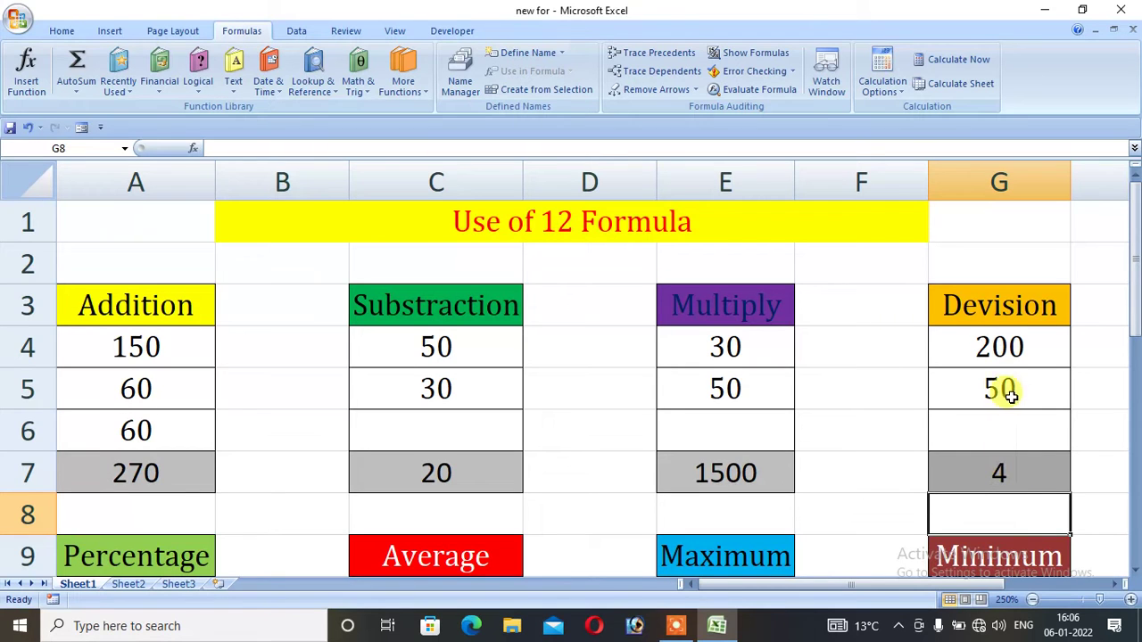
Change the first Devision value in G4 to 150 to test the division formula.
left_click(1012, 359)
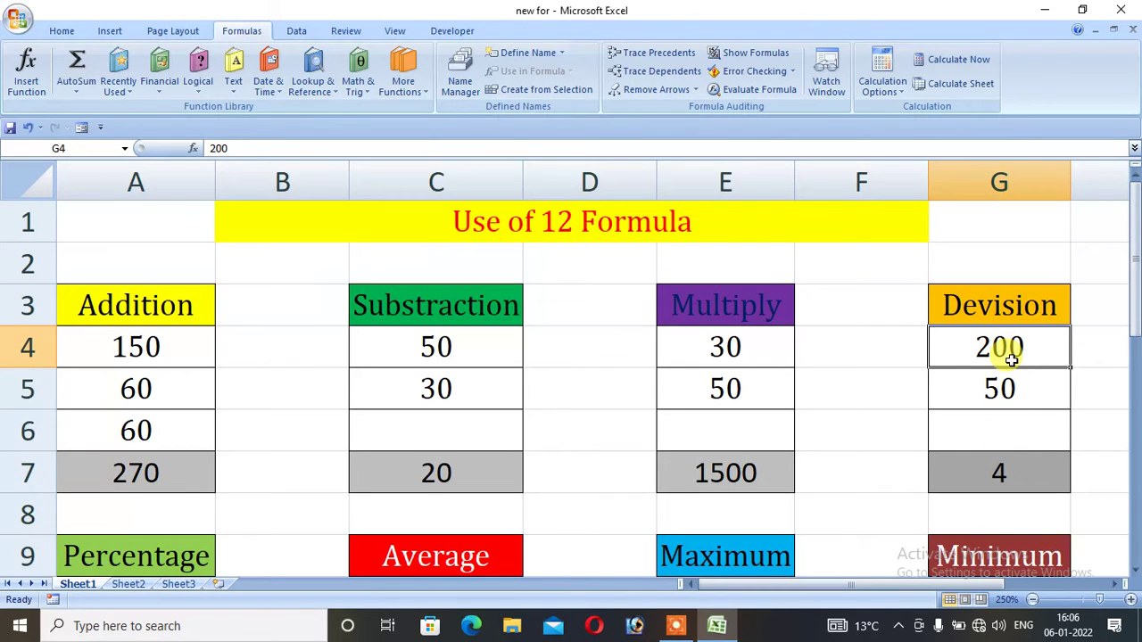
type("150")
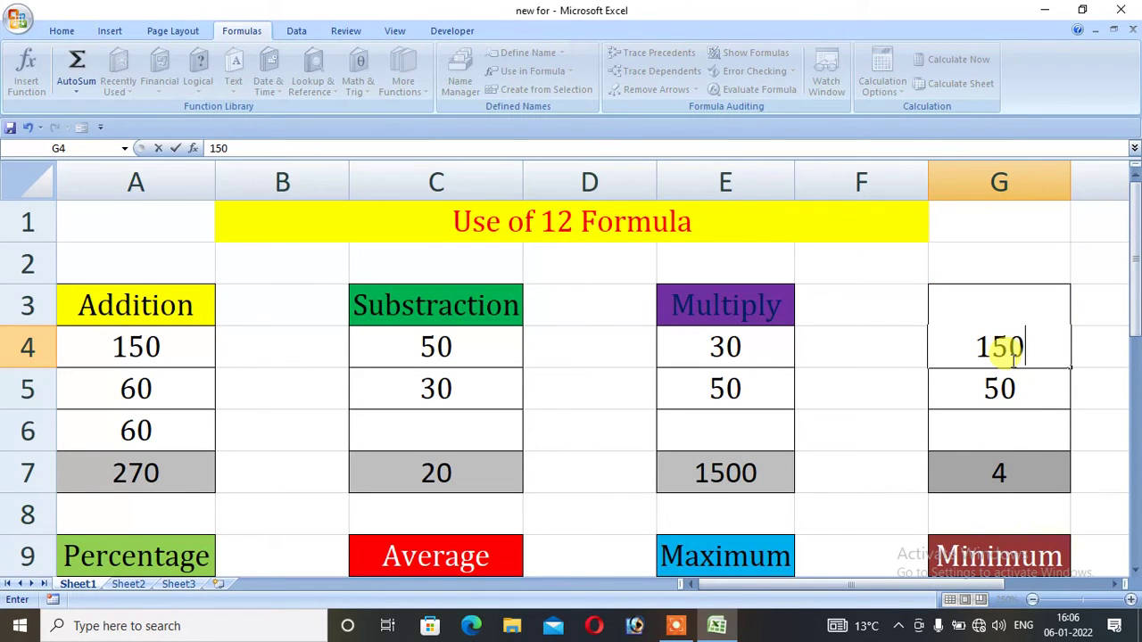
key("Return")
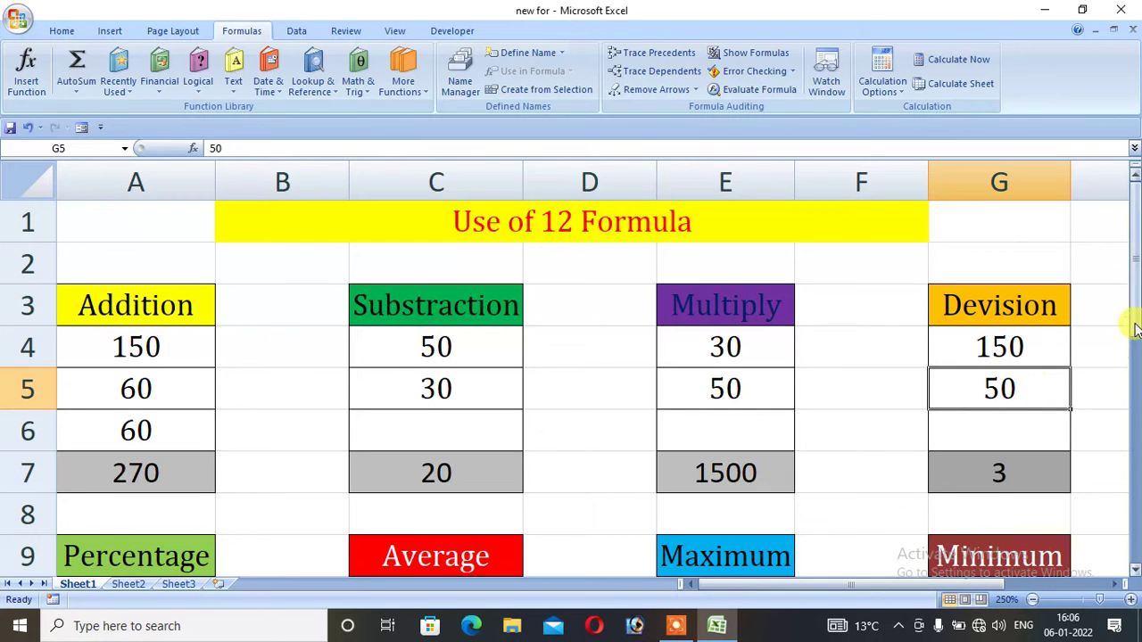
Total the Percentage values in A15 with the SUM function over the range A10:A14.
left_click_drag(1135, 323, 1134, 412)
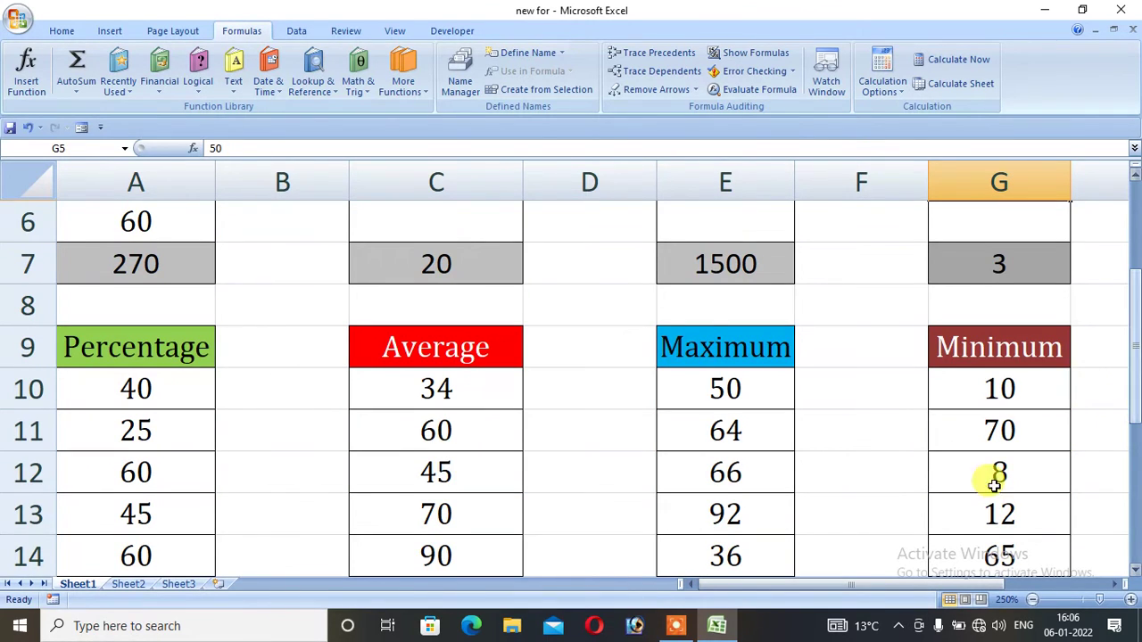
left_click_drag(1135, 343, 1131, 374)
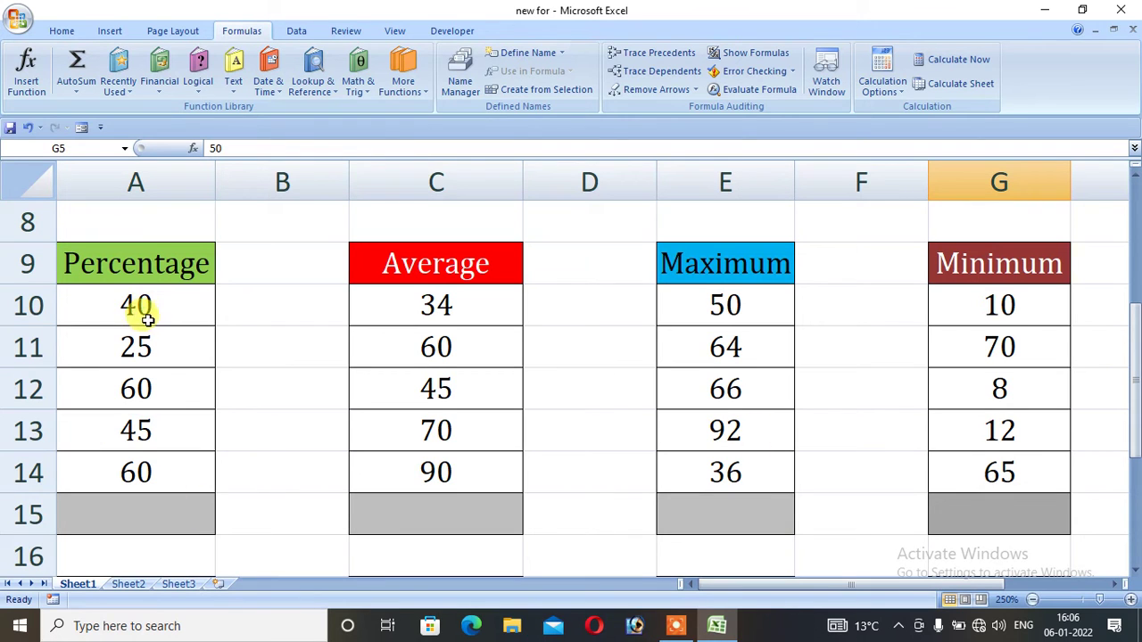
left_click(140, 508)
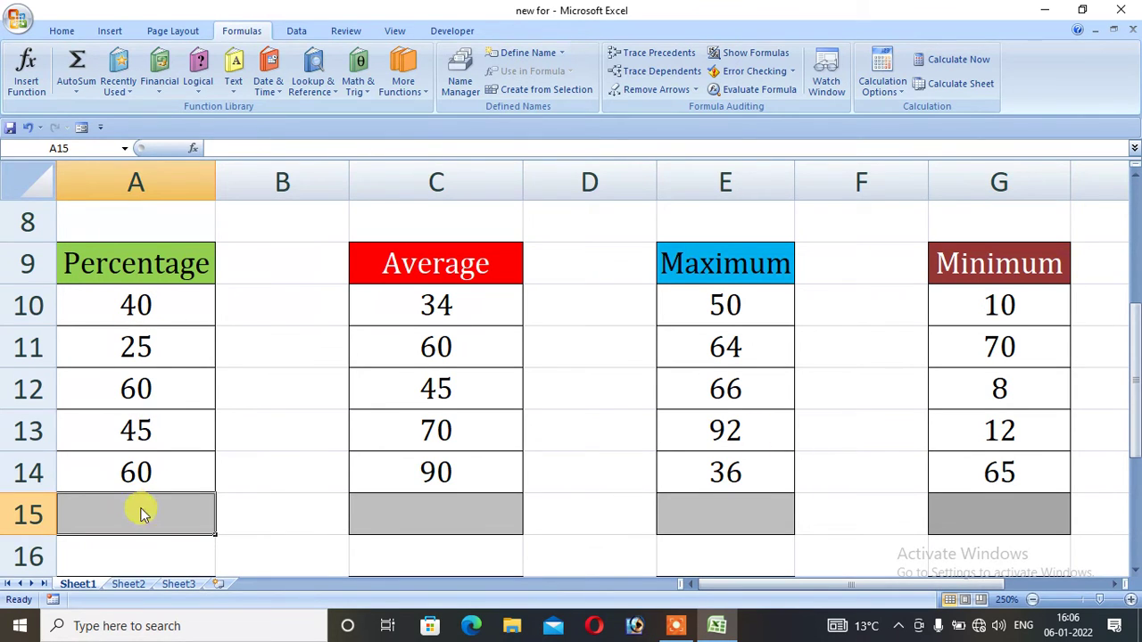
type("=")
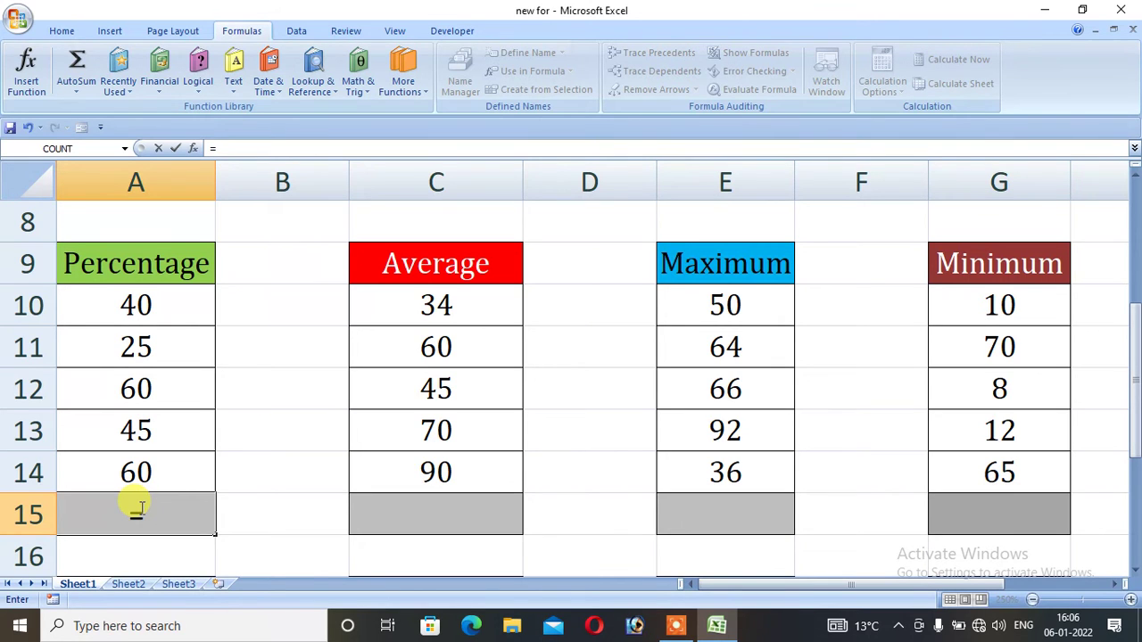
type("sum")
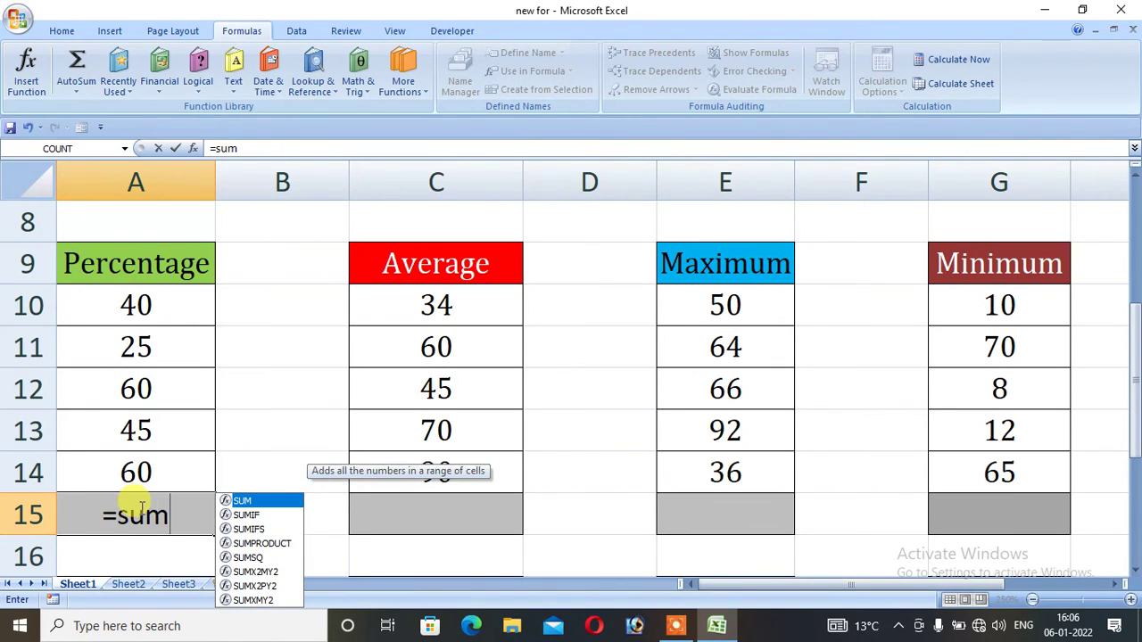
type("(")
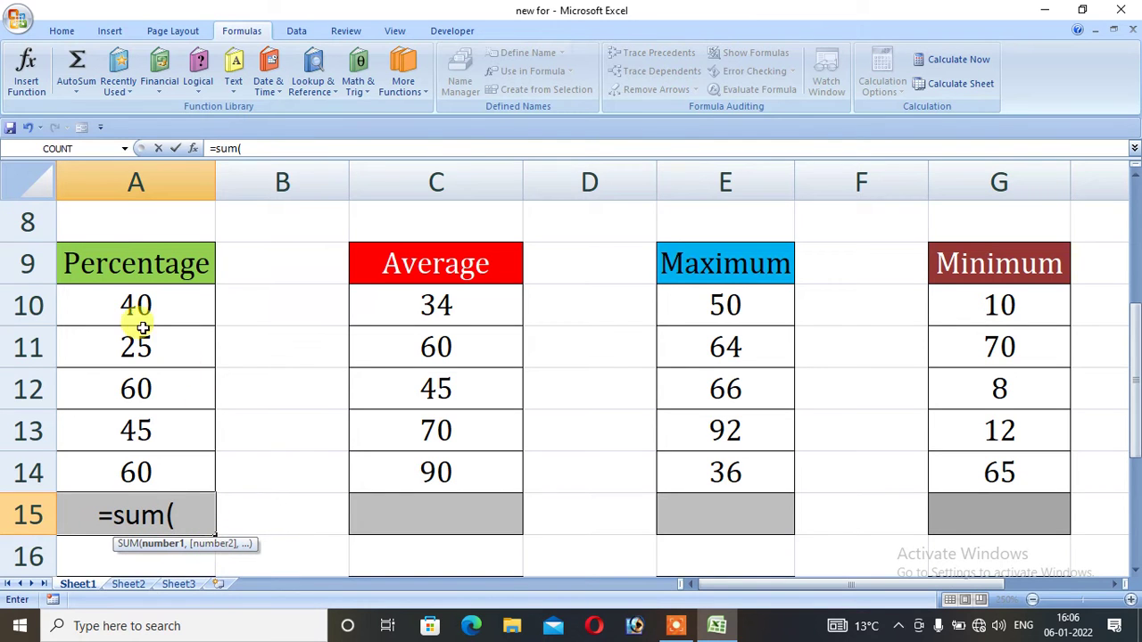
left_click_drag(97, 299, 88, 461)
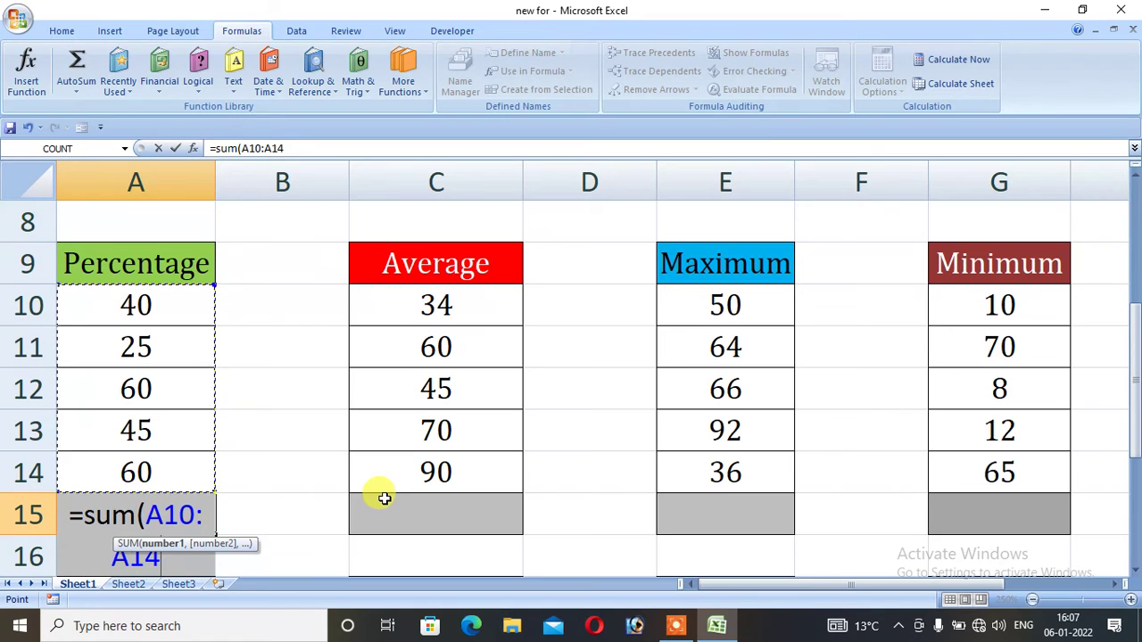
type(")")
key("Return")
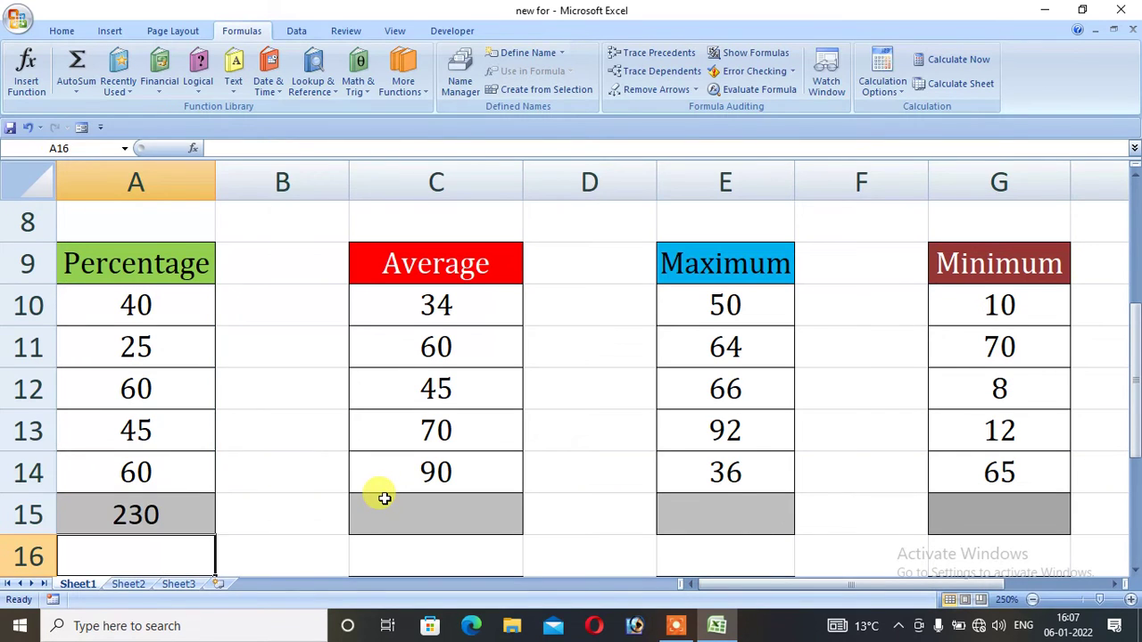
Calculate the percentage in B15 by multiplying the total in A15 by 100 and dividing by 500.
left_click(249, 512)
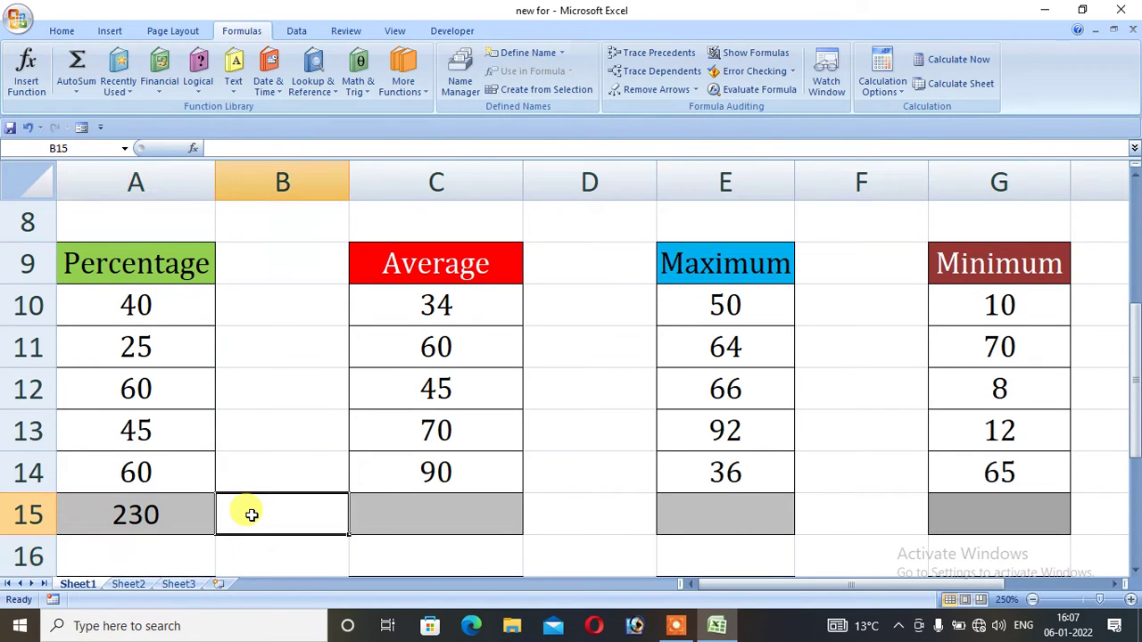
type("=")
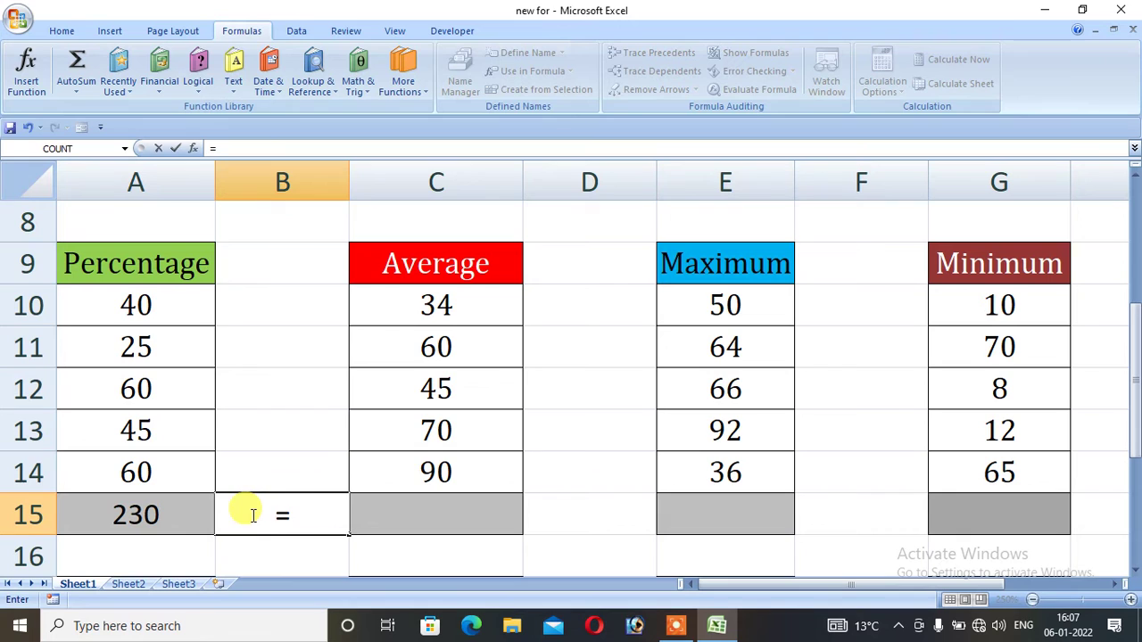
key("Left")
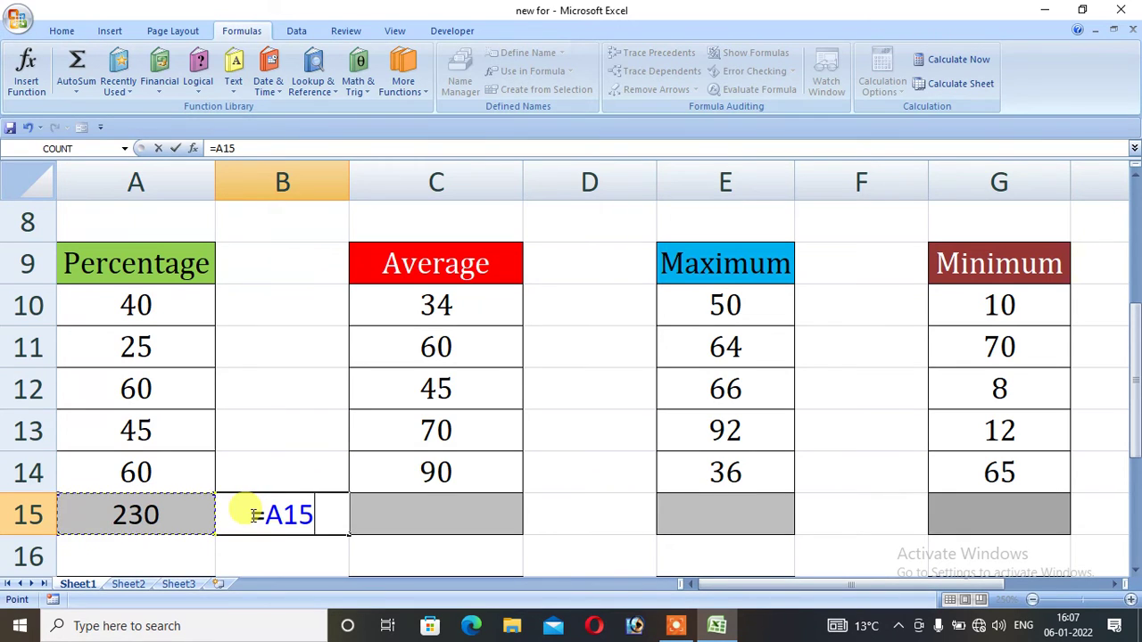
type("*100")
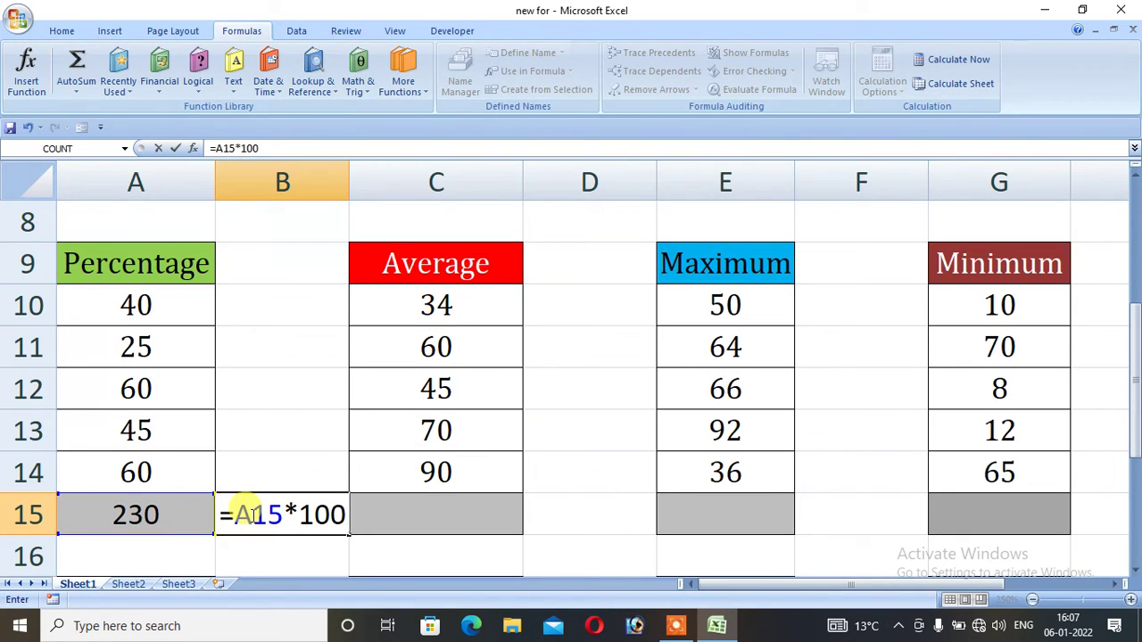
type("/")
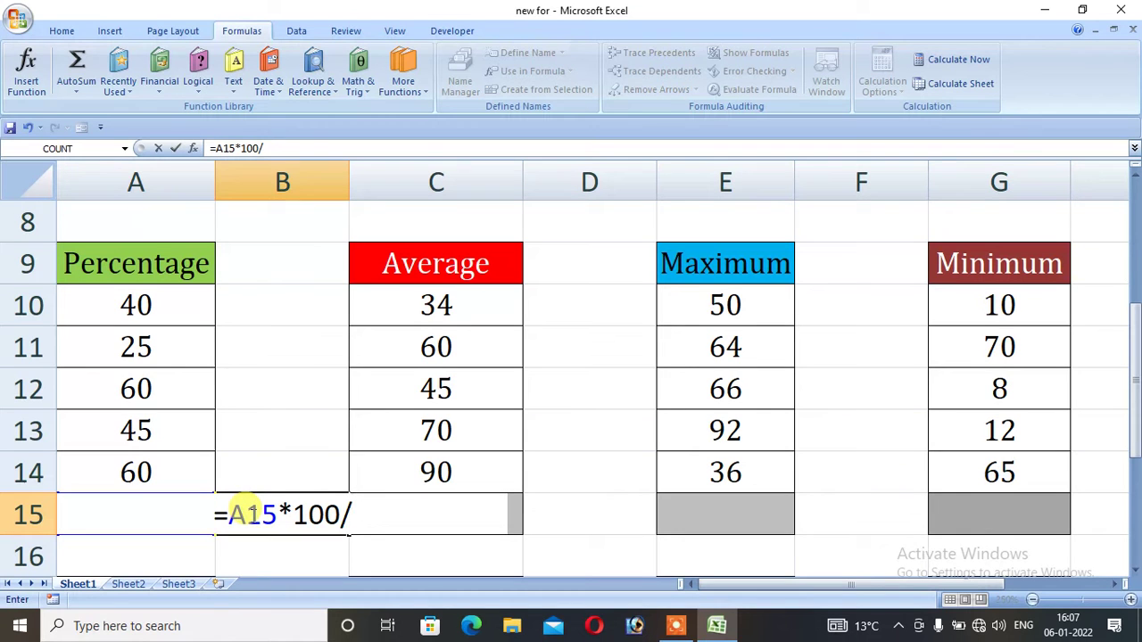
type("500")
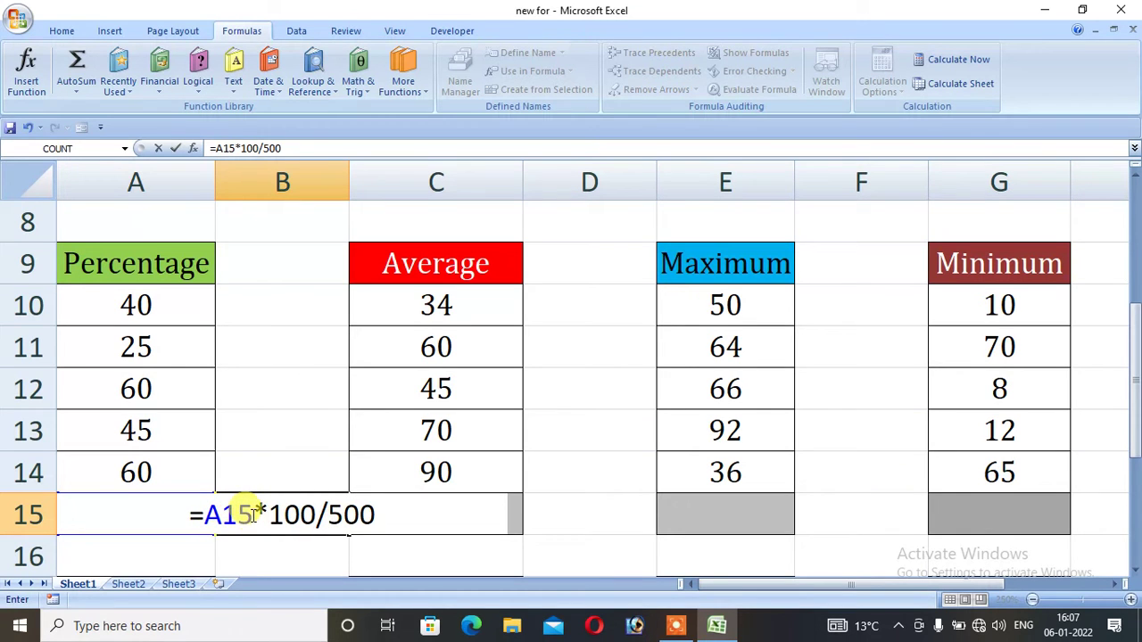
key("Return")
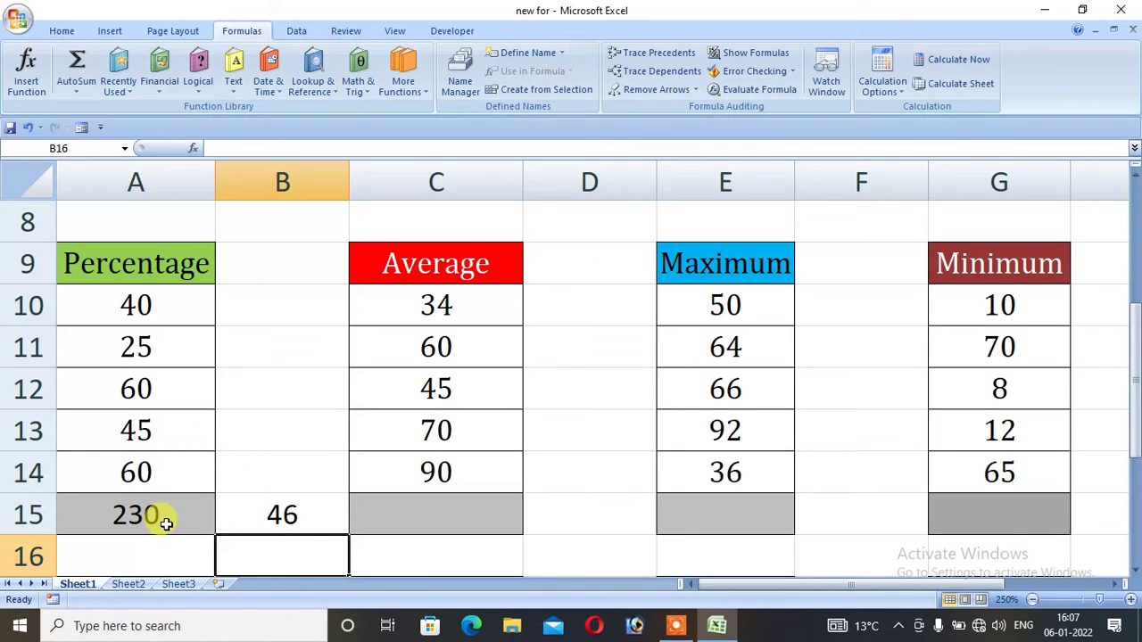
Change the Percentage values to 80 in A13 and 75 in A11 to test the percentage formula.
left_click(151, 441)
type("80")
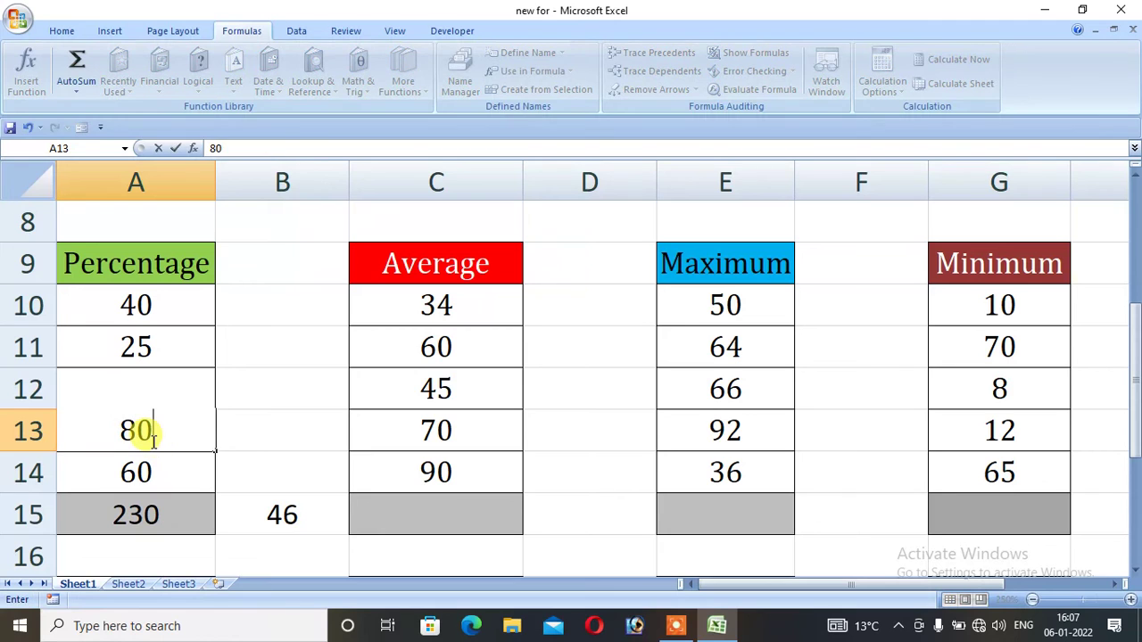
key("Return")
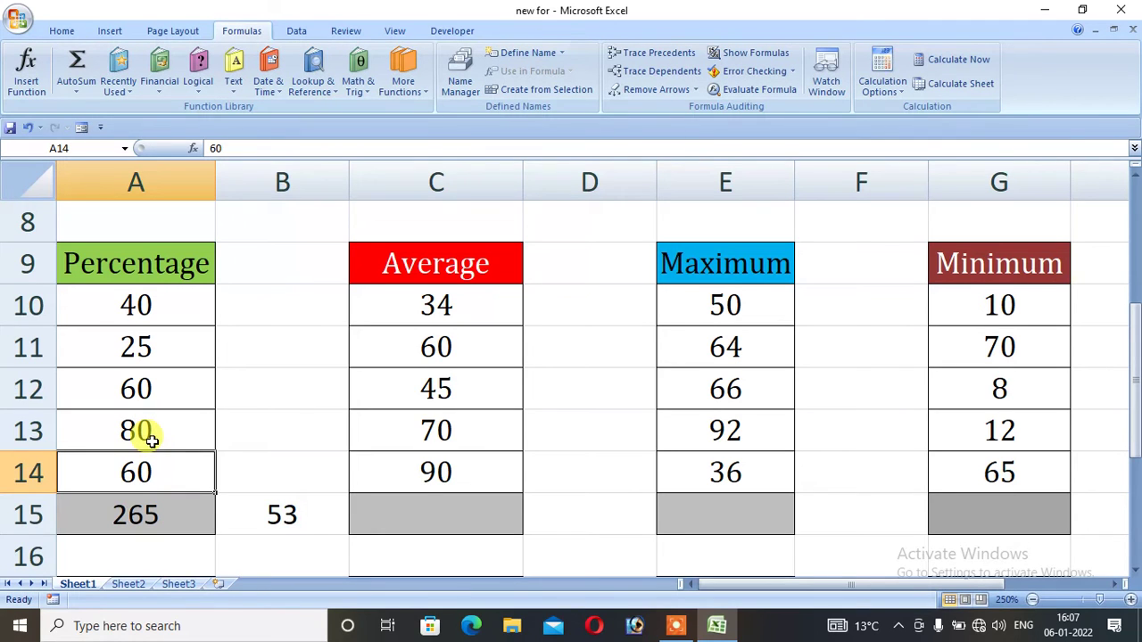
left_click(142, 356)
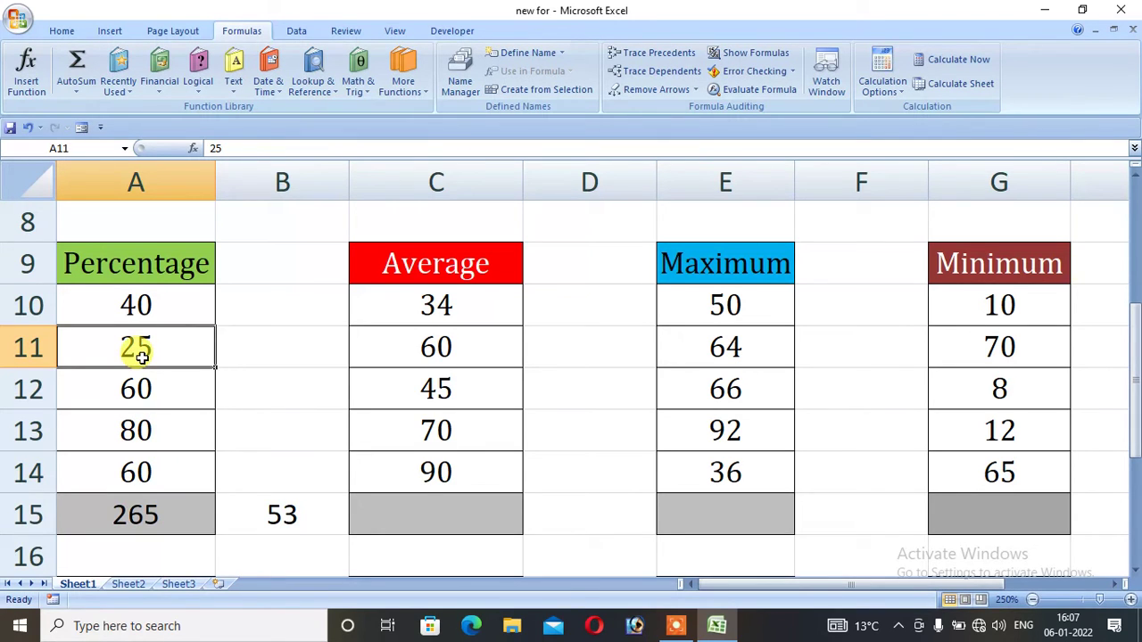
type("75")
key("Return")
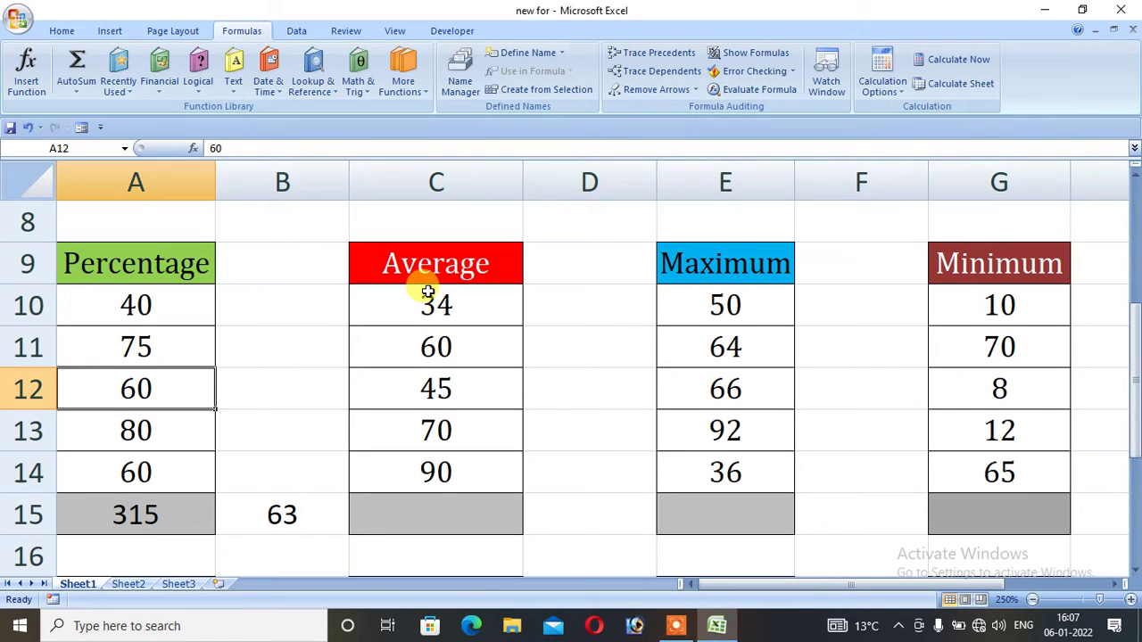
Calculate the mean of the Average column in C15 with the AVERAGE function over C10:C14.
left_click(403, 516)
type("=")
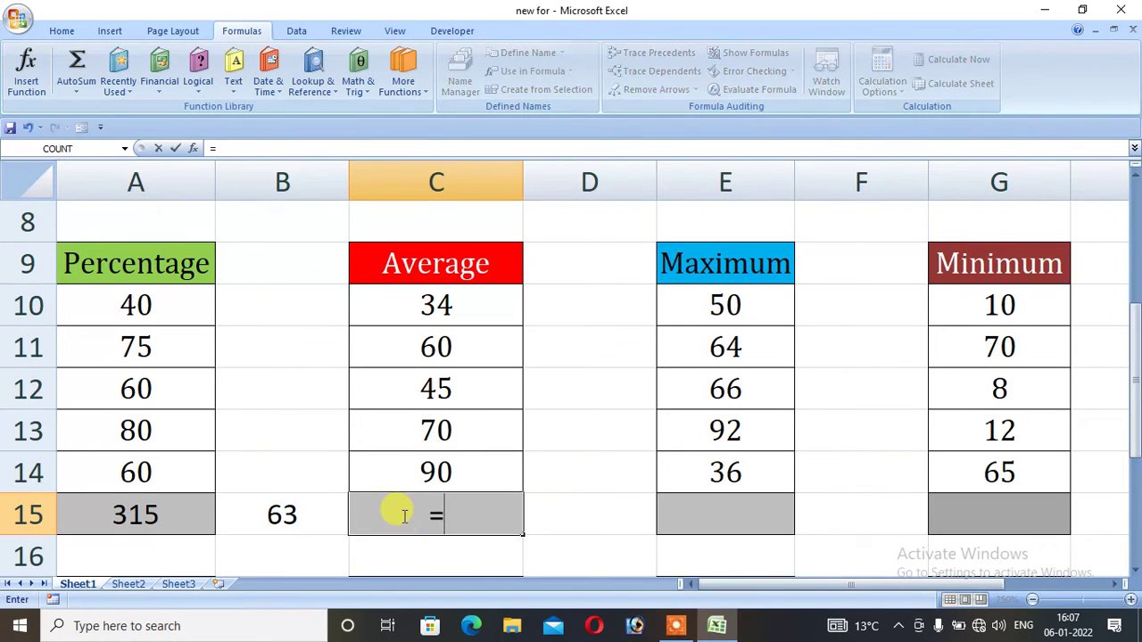
type("av")
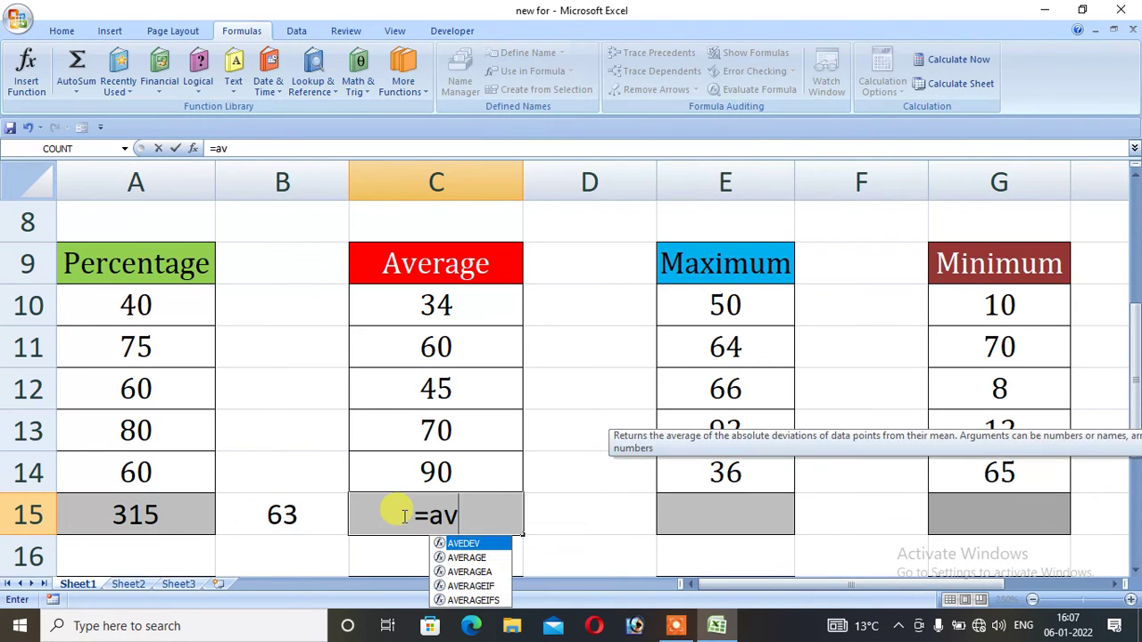
type("erage")
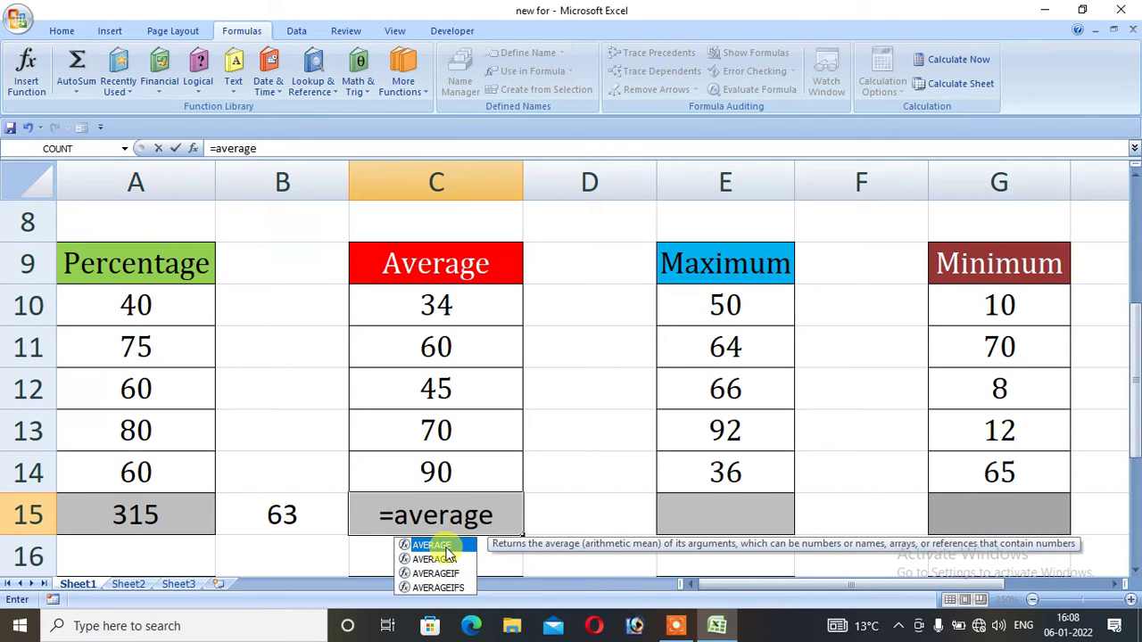
type("(")
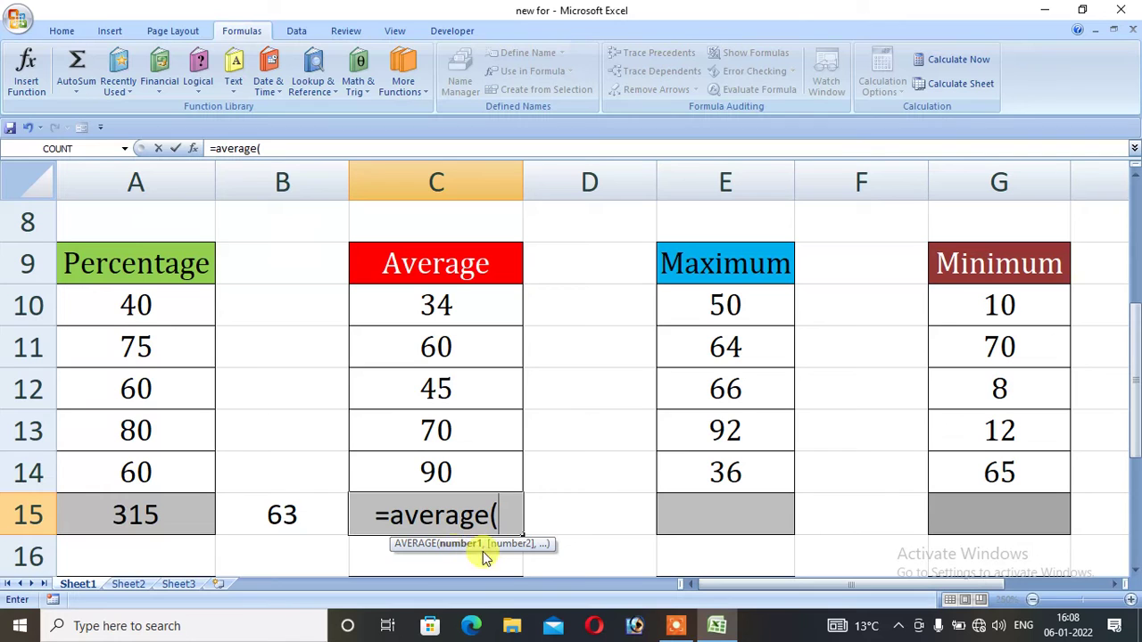
left_click_drag(428, 305, 411, 467)
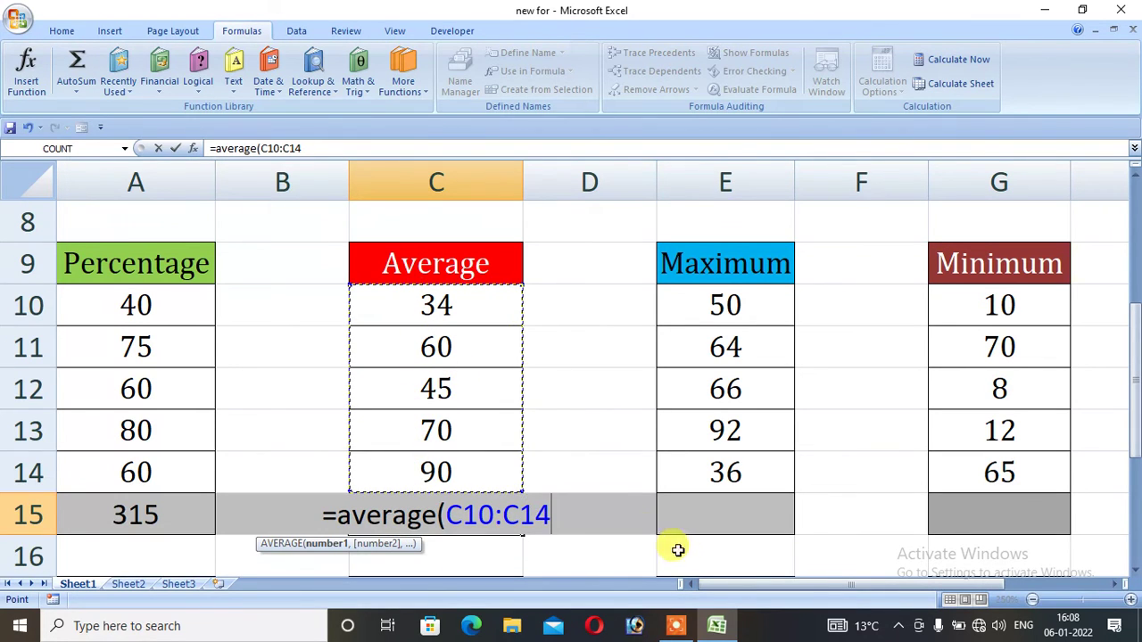
type(")")
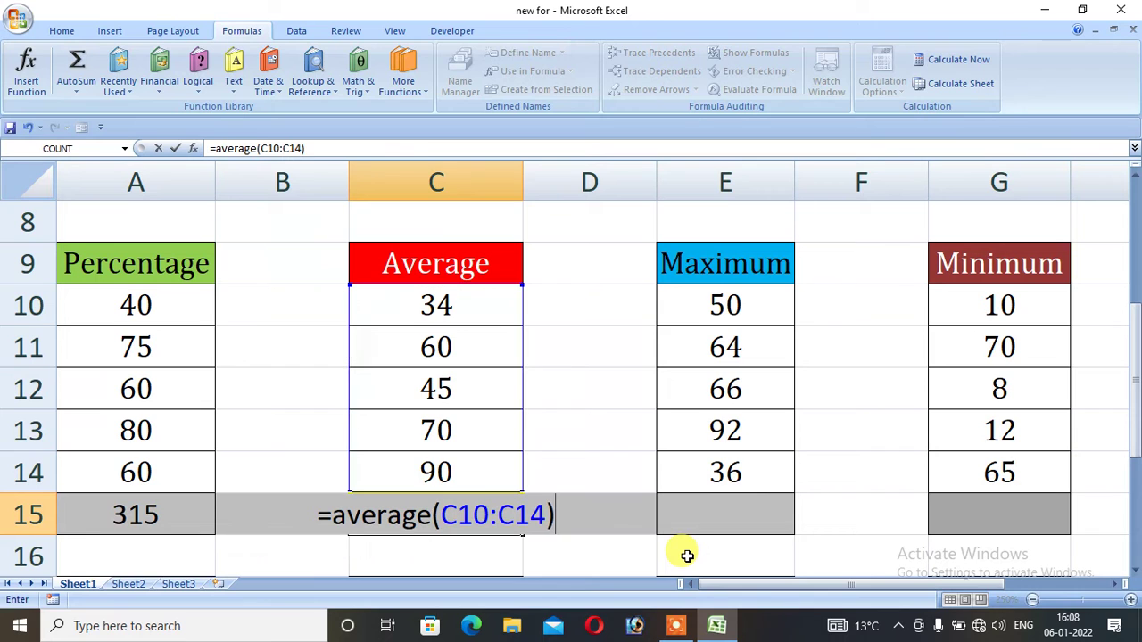
key("Return")
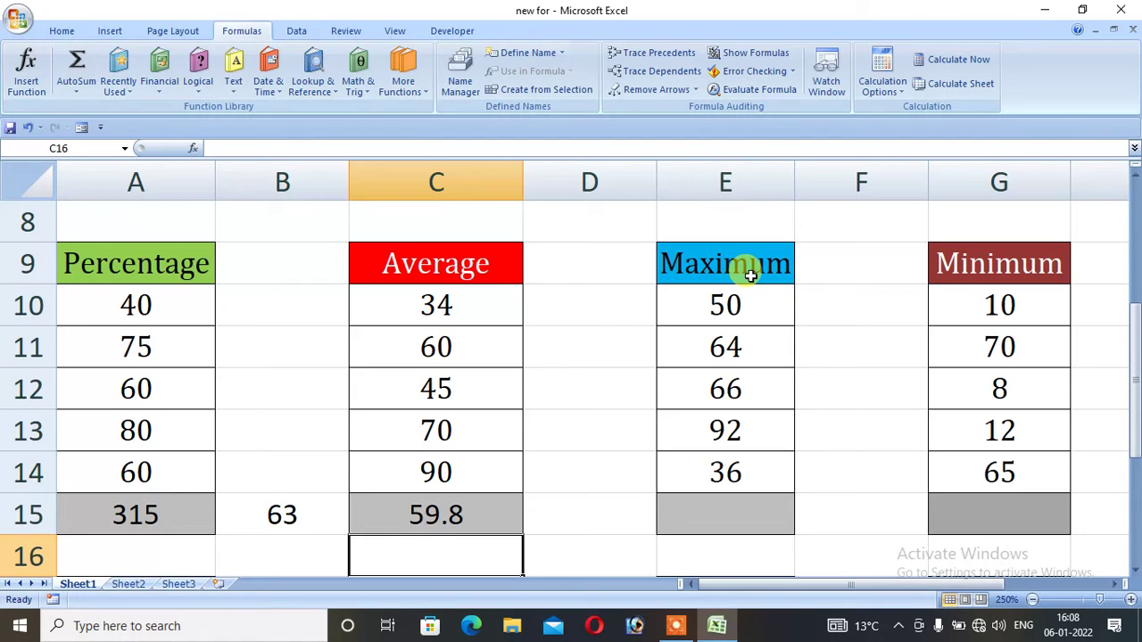
Find the largest value of the Maximum column in E15 with the MAX function over E10:E14.
left_click(726, 518)
type("=")
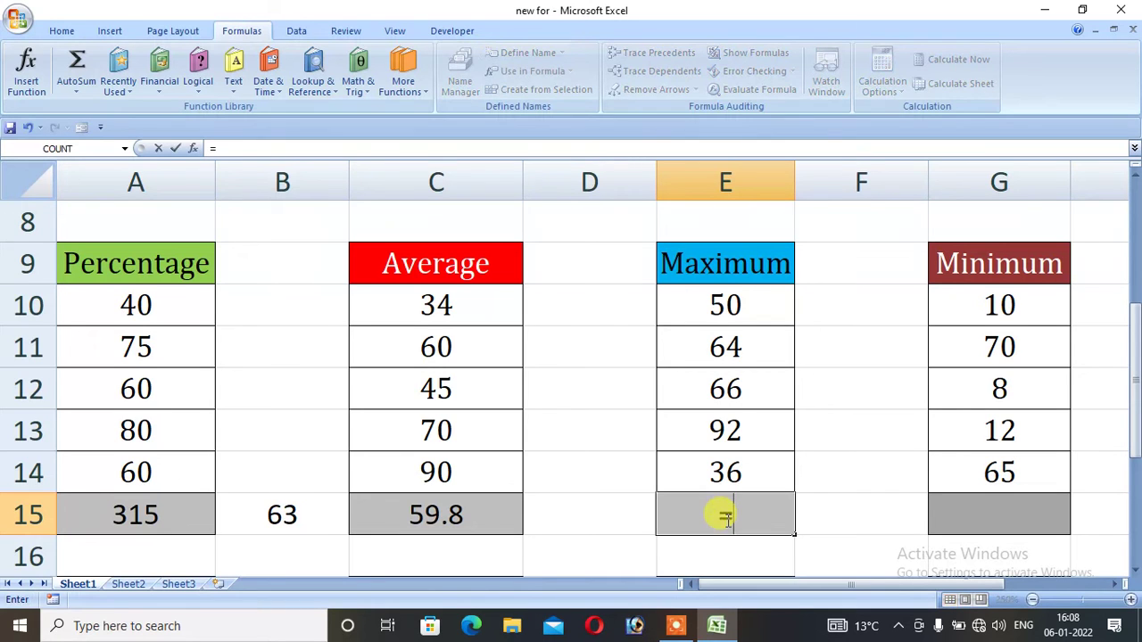
type("max")
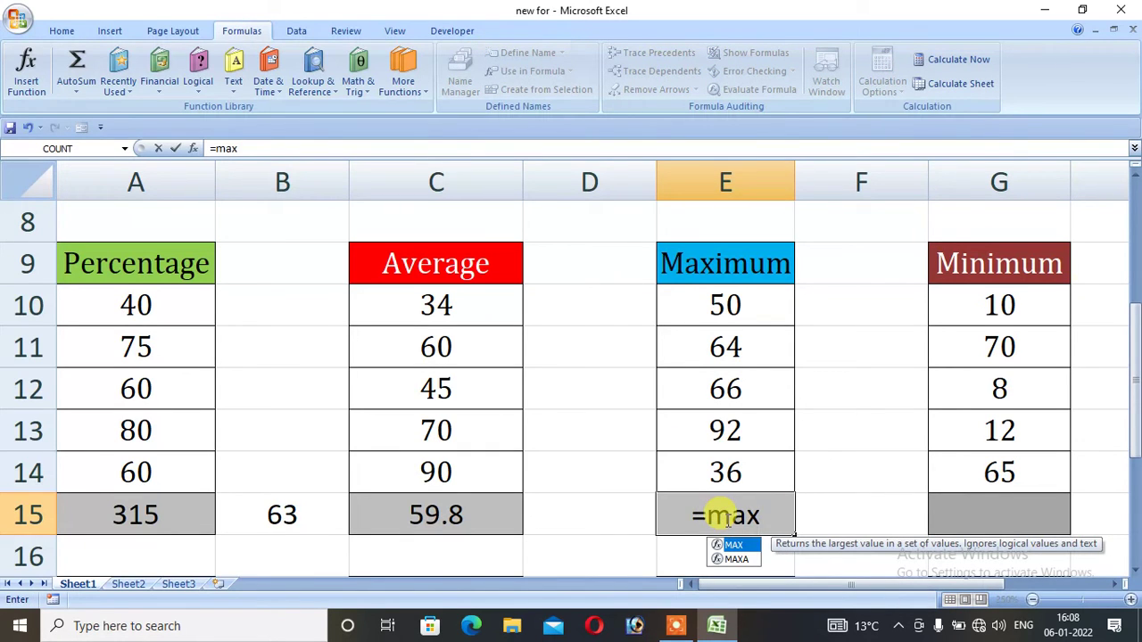
type("(")
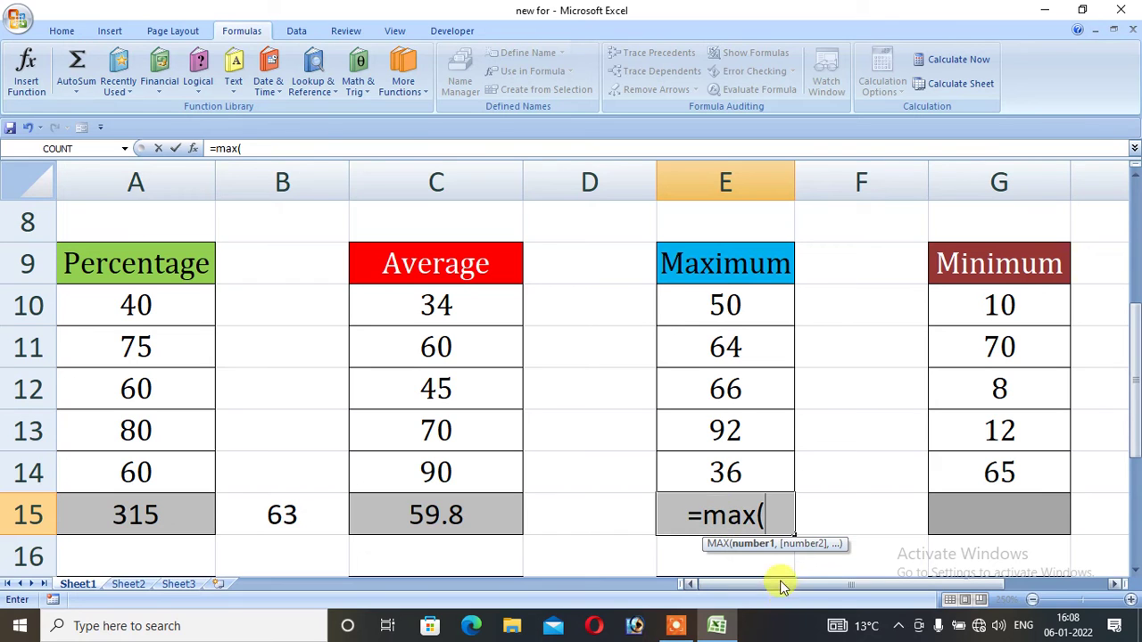
left_click_drag(730, 304, 733, 460)
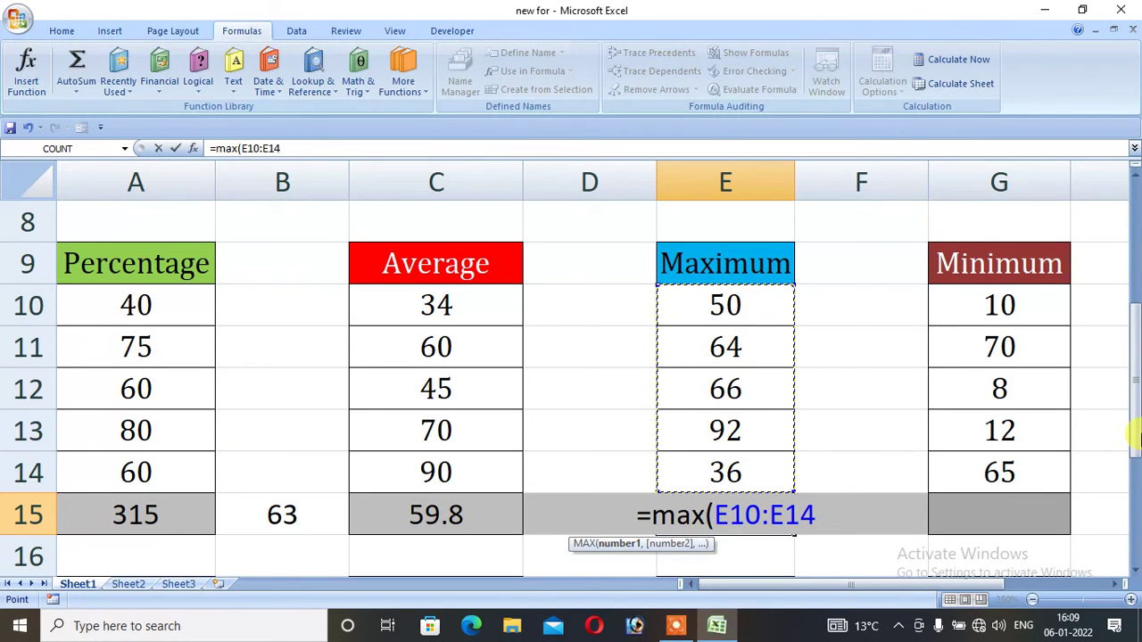
type(")")
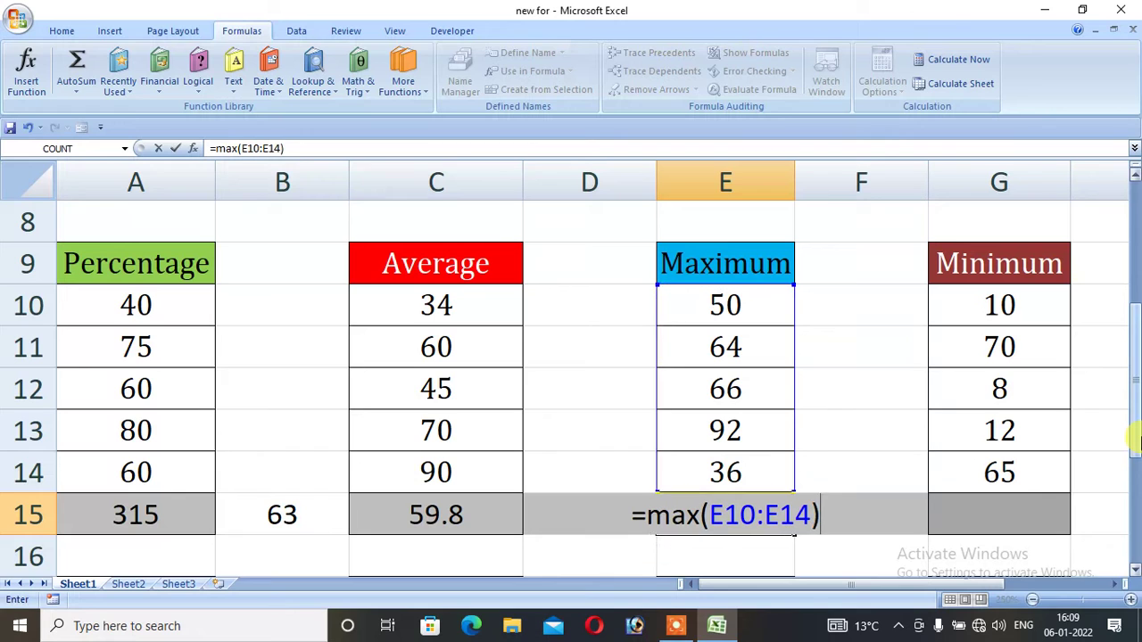
key("Return")
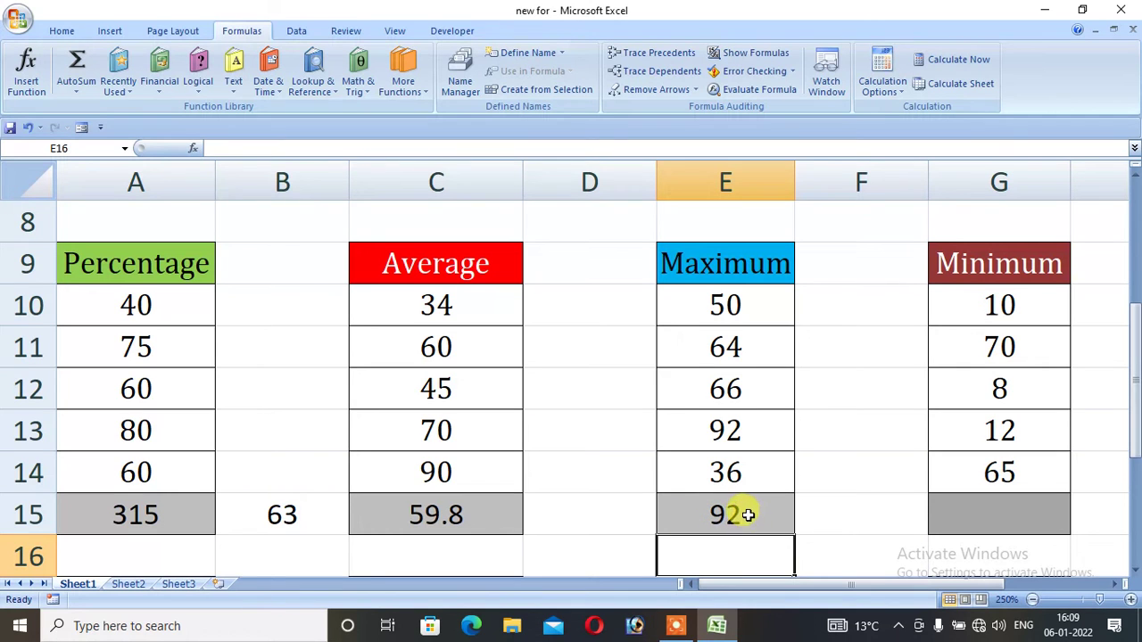
Change the Maximum column's value in E11 to 150 to test the MAX formula.
left_click(732, 350)
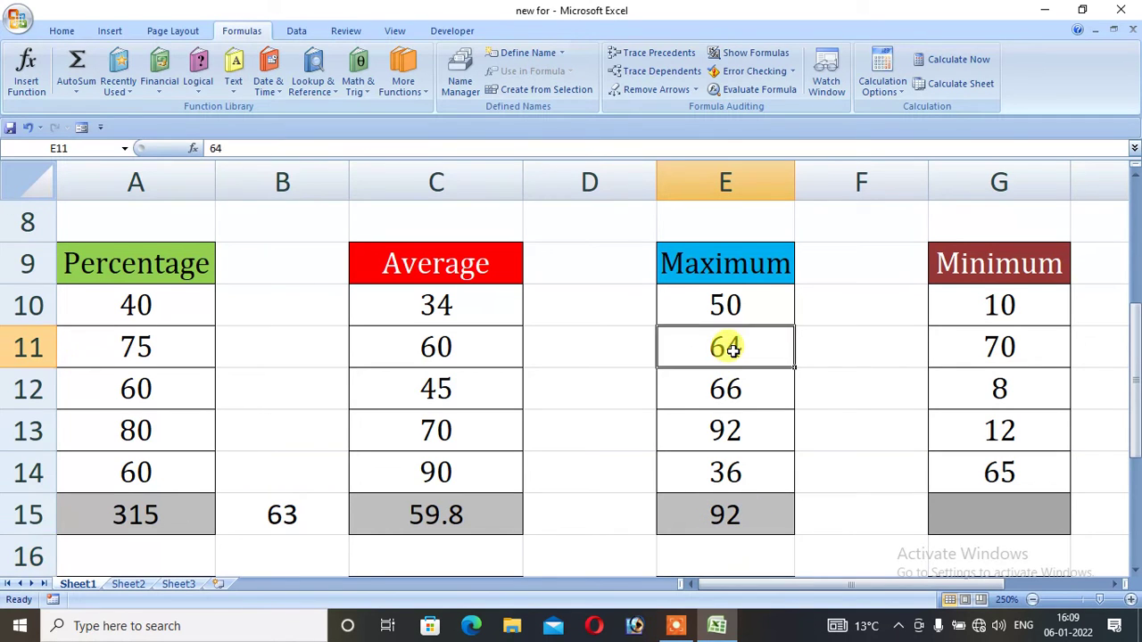
type("1520")
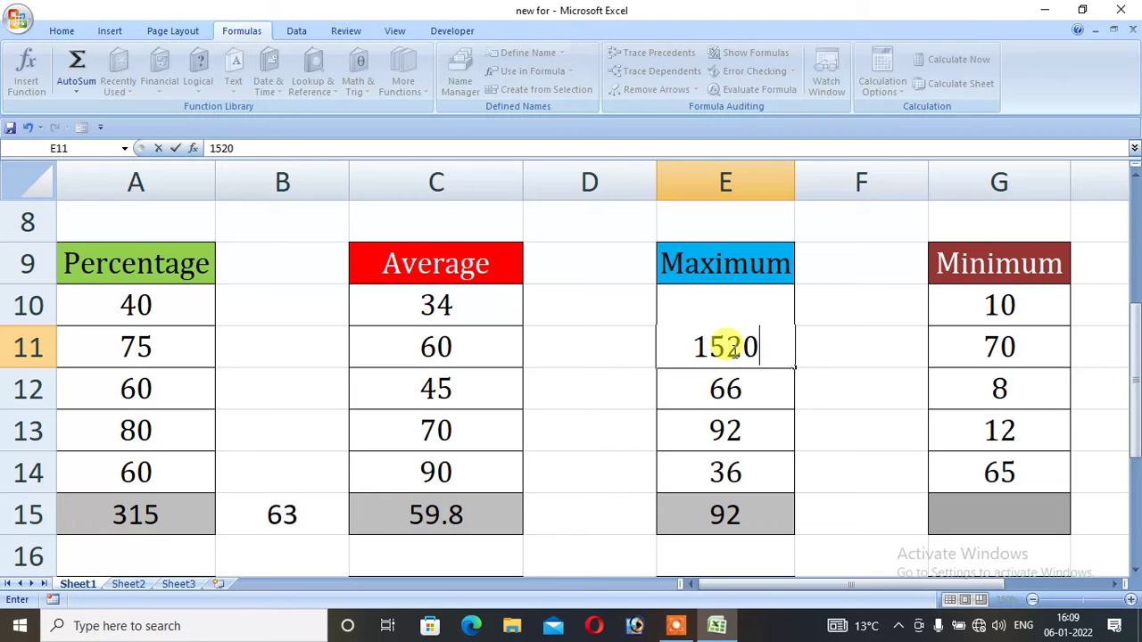
key("BackSpace")
key("BackSpace")
type("0")
key("Return")
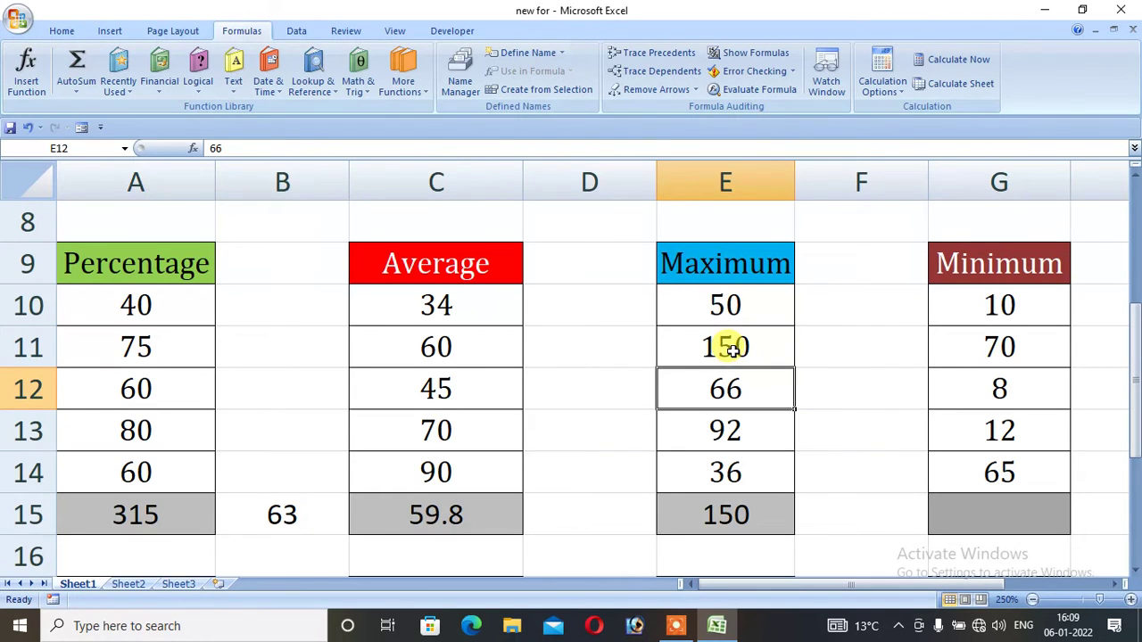
Find the smallest value of the Minimum column in G15 with the MIN function over G10:G14.
left_click(993, 516)
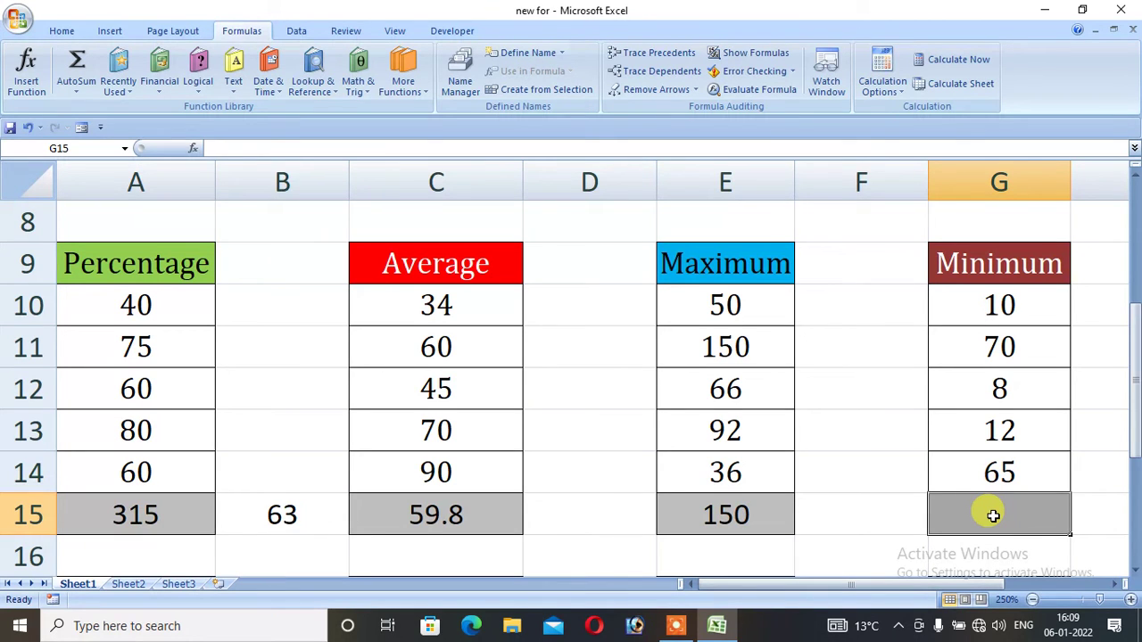
type("=")
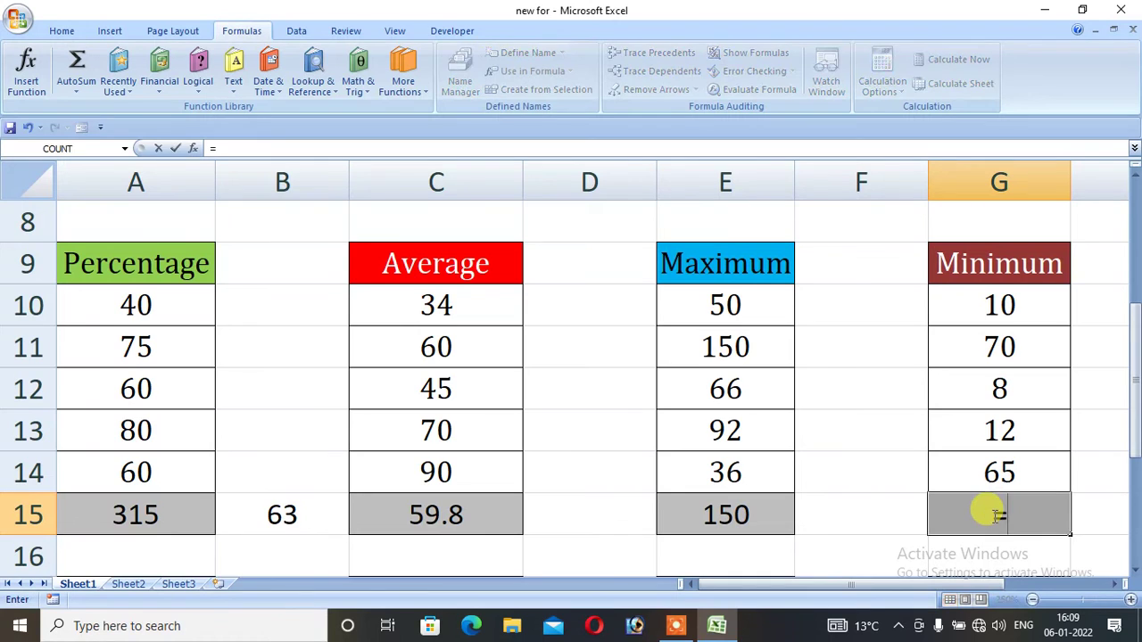
type("min")
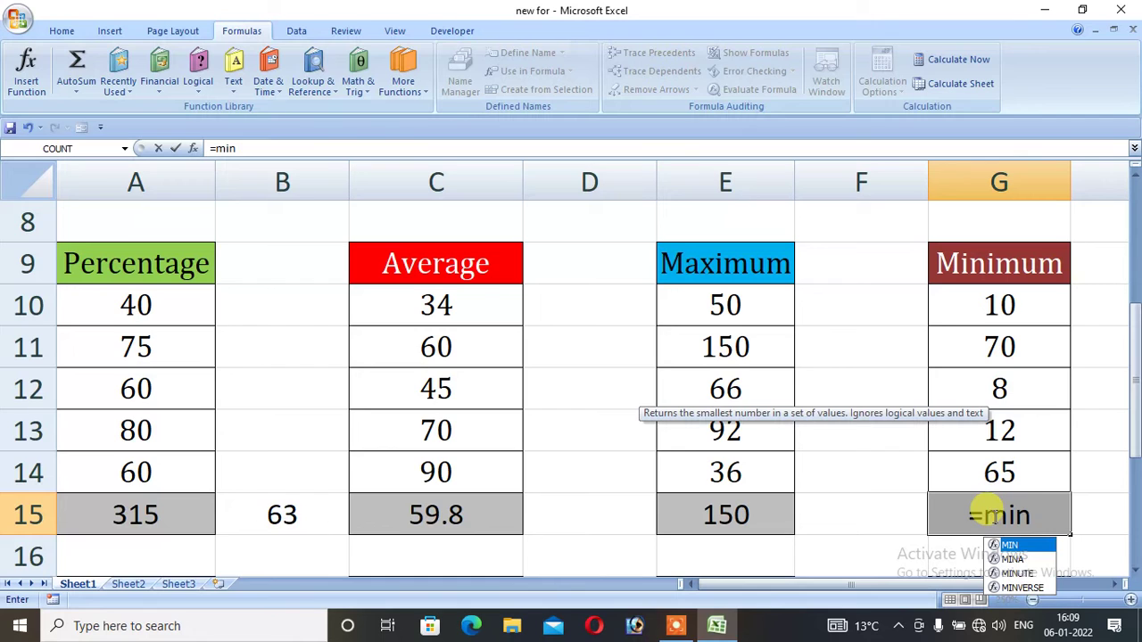
type("(")
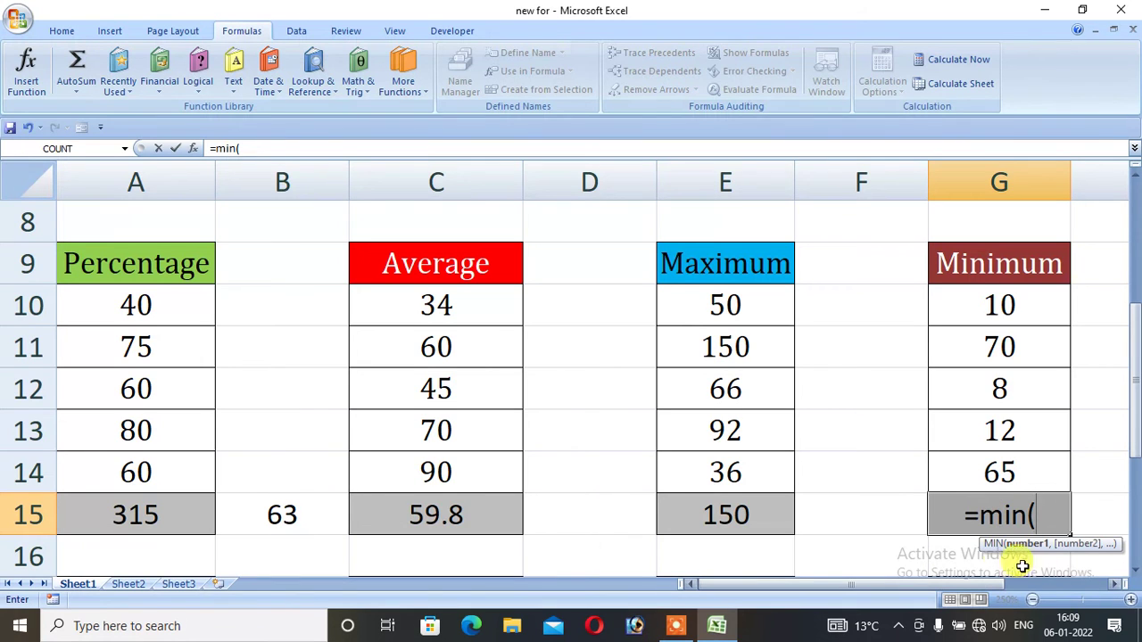
left_click_drag(985, 306, 988, 468)
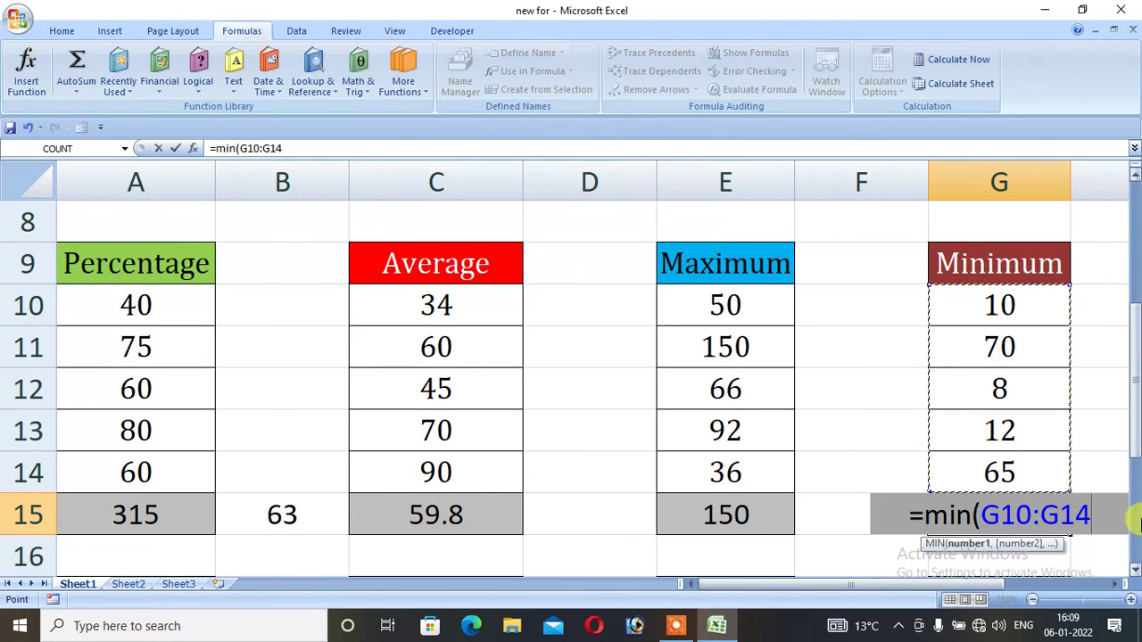
type(")")
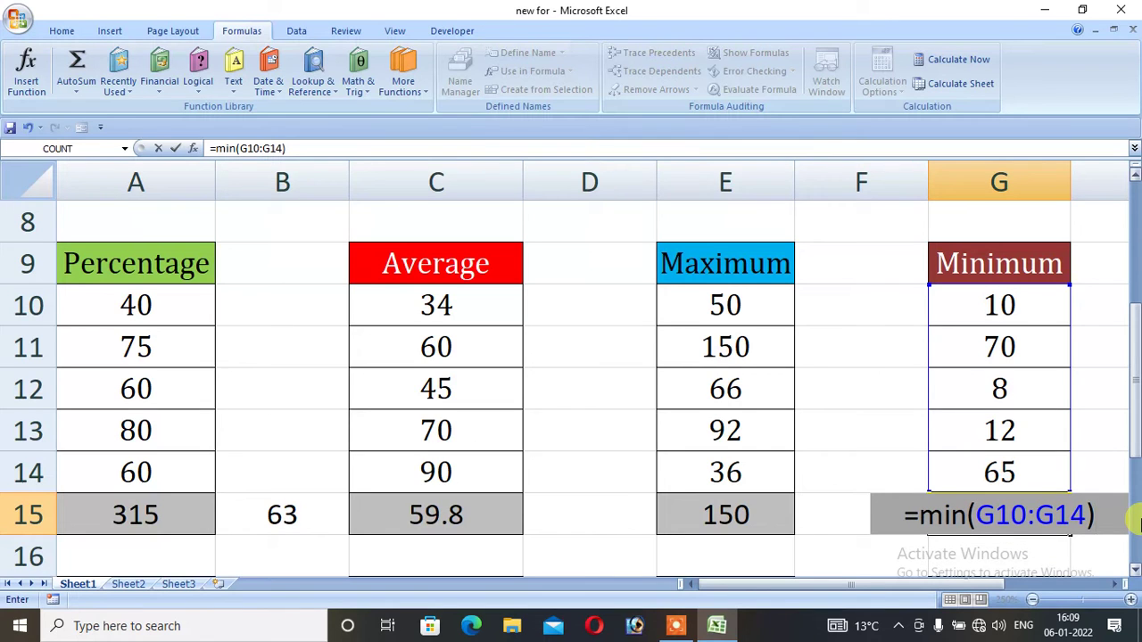
key("Return")
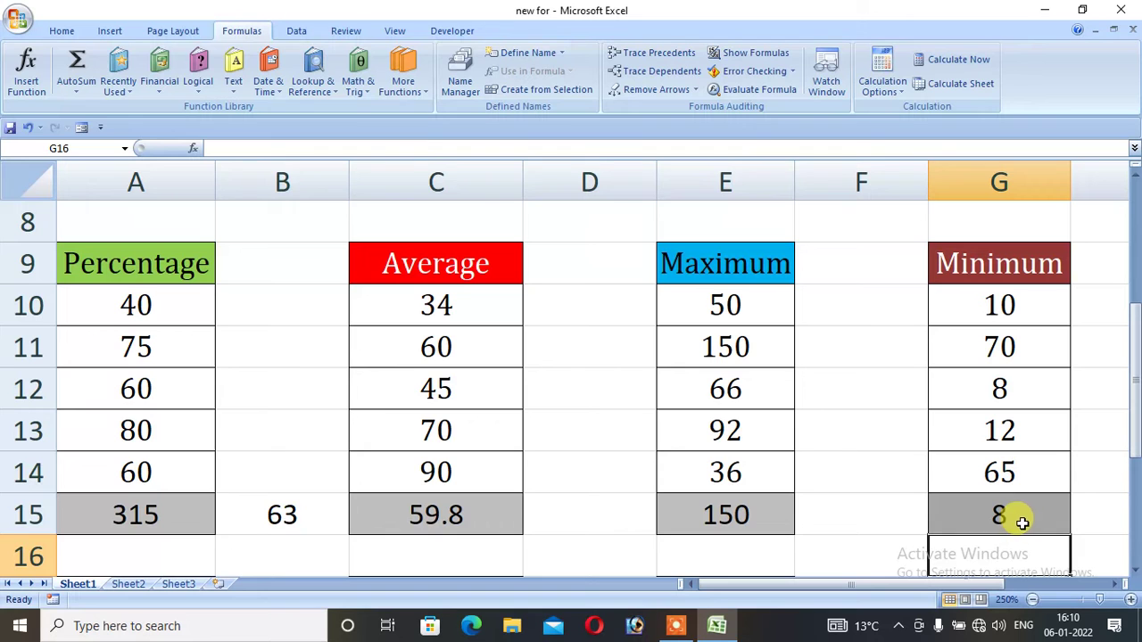
Change the Minimum column's value in G12 to 2 to test the MIN formula.
left_click_drag(1134, 328, 1135, 352)
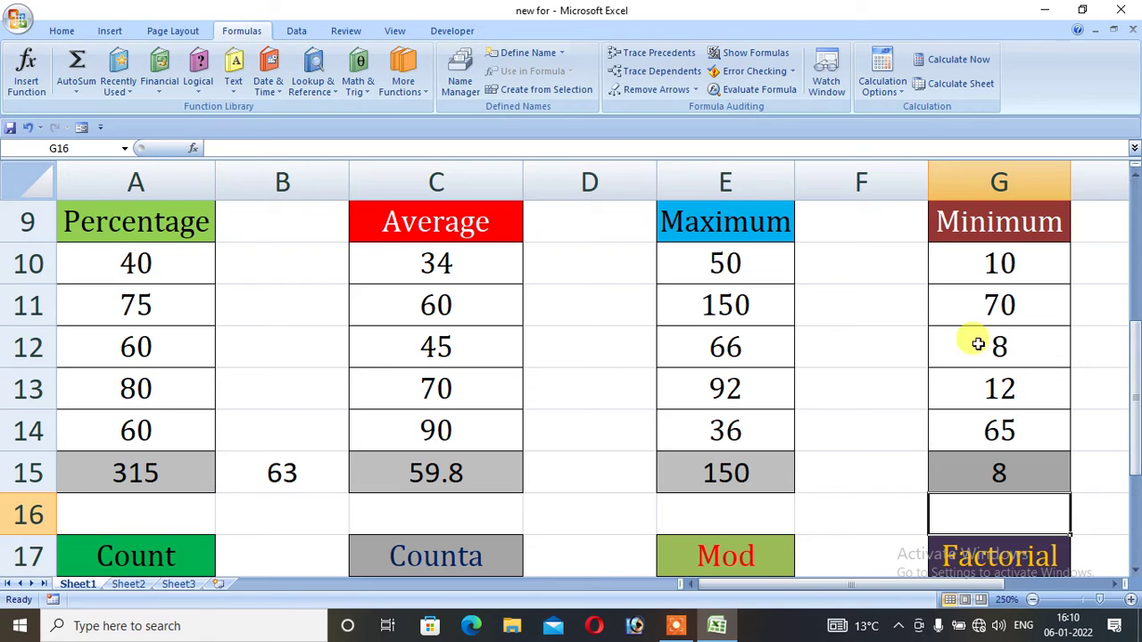
left_click(1012, 344)
type("2")
key("Return")
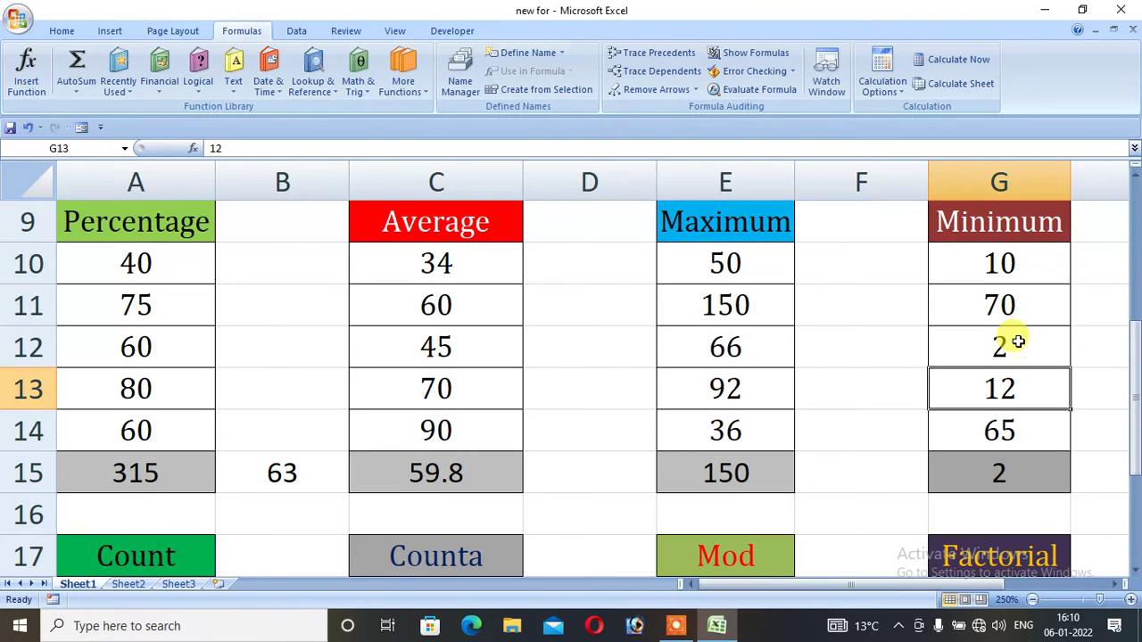
Count the numeric entries of the Count column in A22 with the COUNT function over A18:A21.
scroll(1018, 341, "down", 1)
scroll(1017, 342, "down", 1)
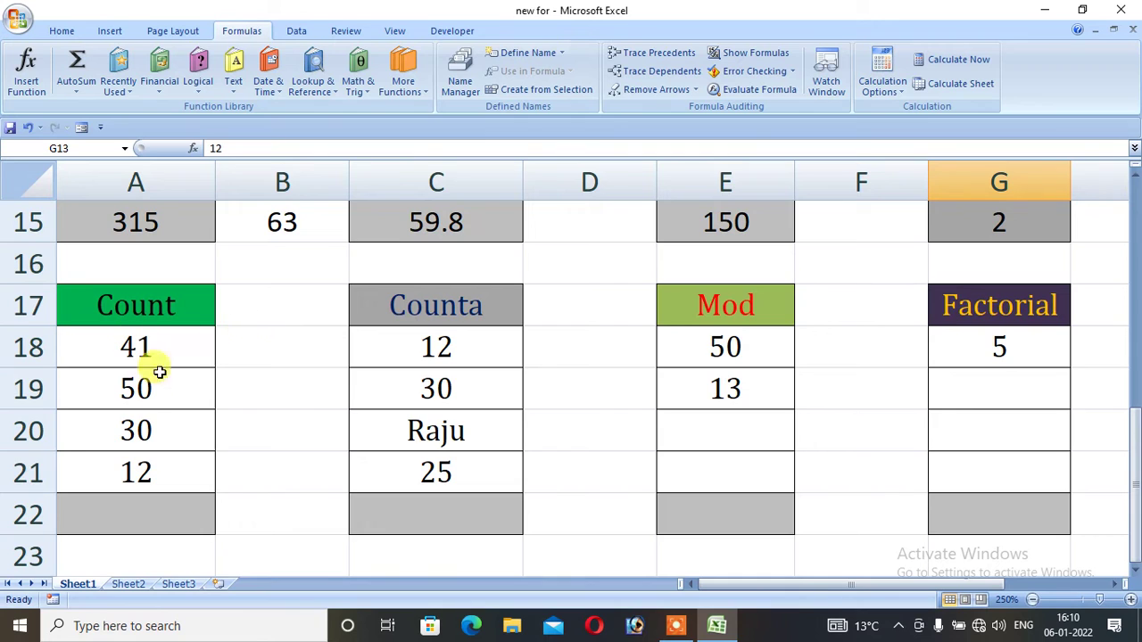
left_click(152, 516)
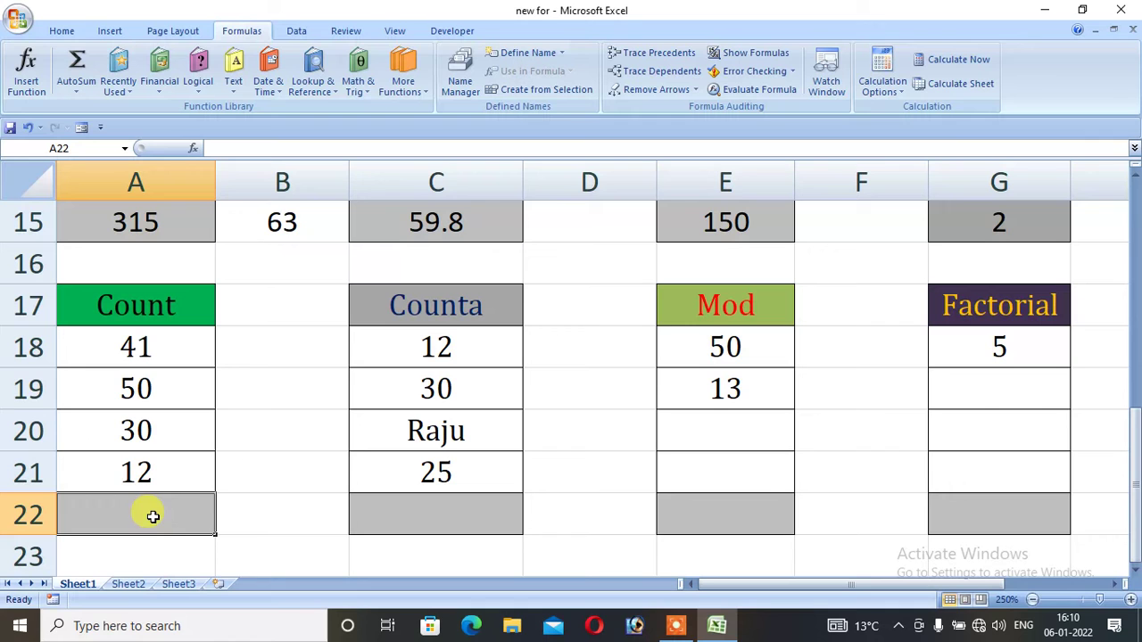
type("=")
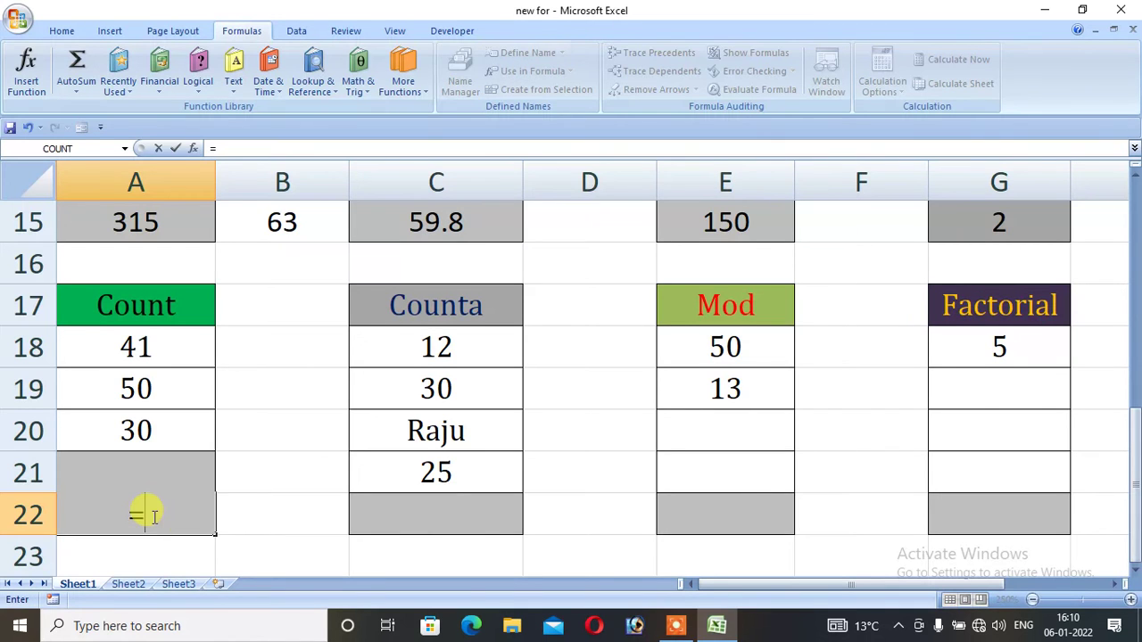
type("cou")
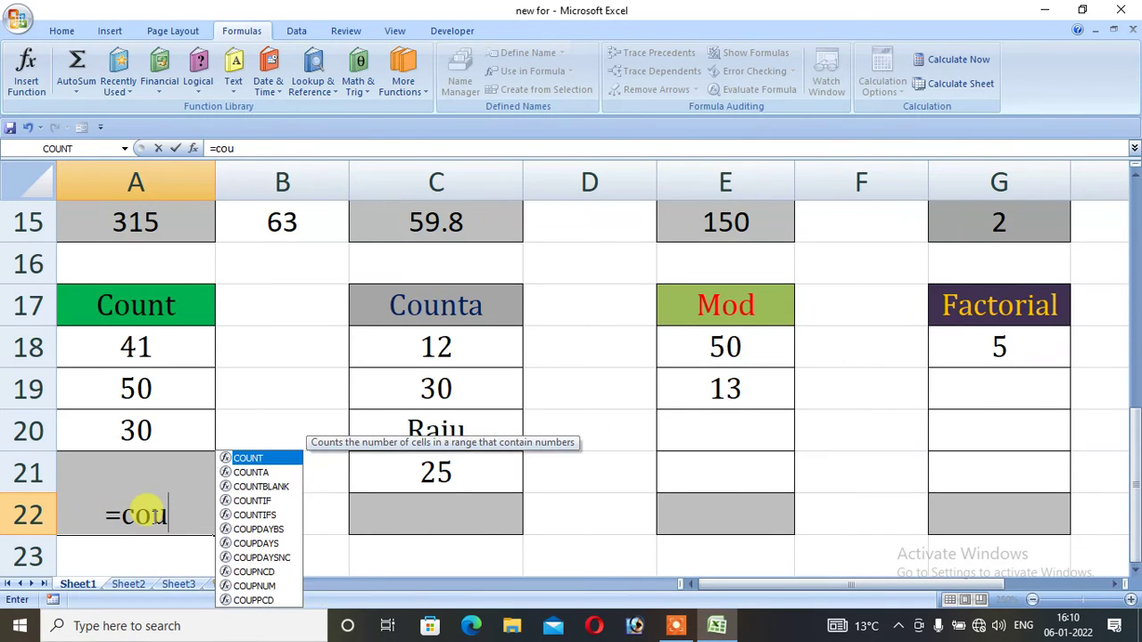
type("nt(")
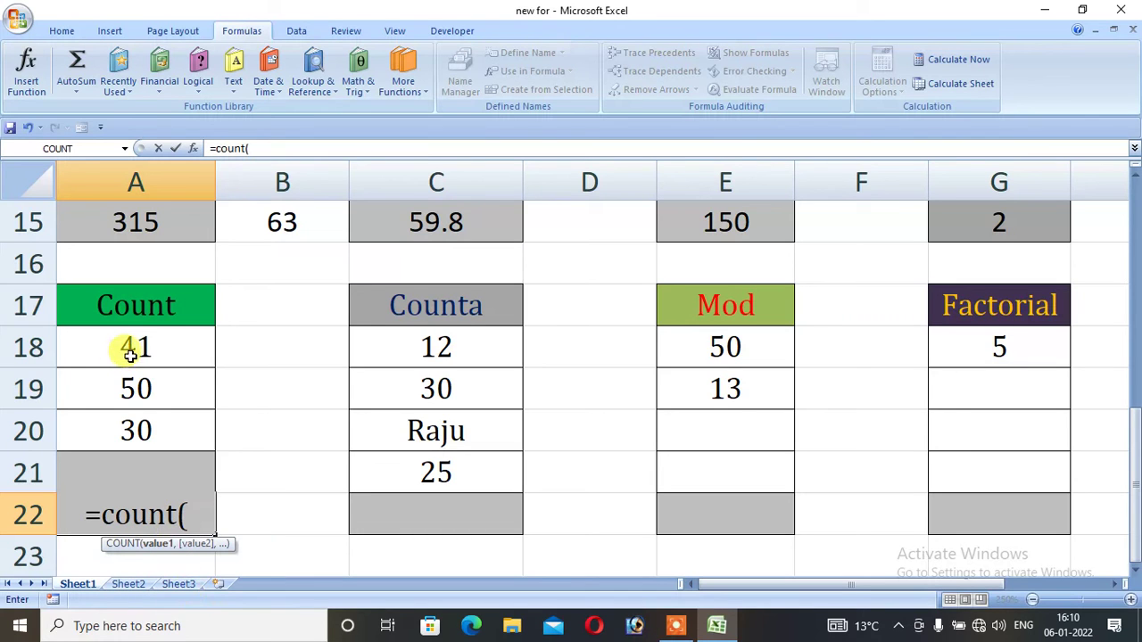
left_click_drag(136, 343, 148, 466)
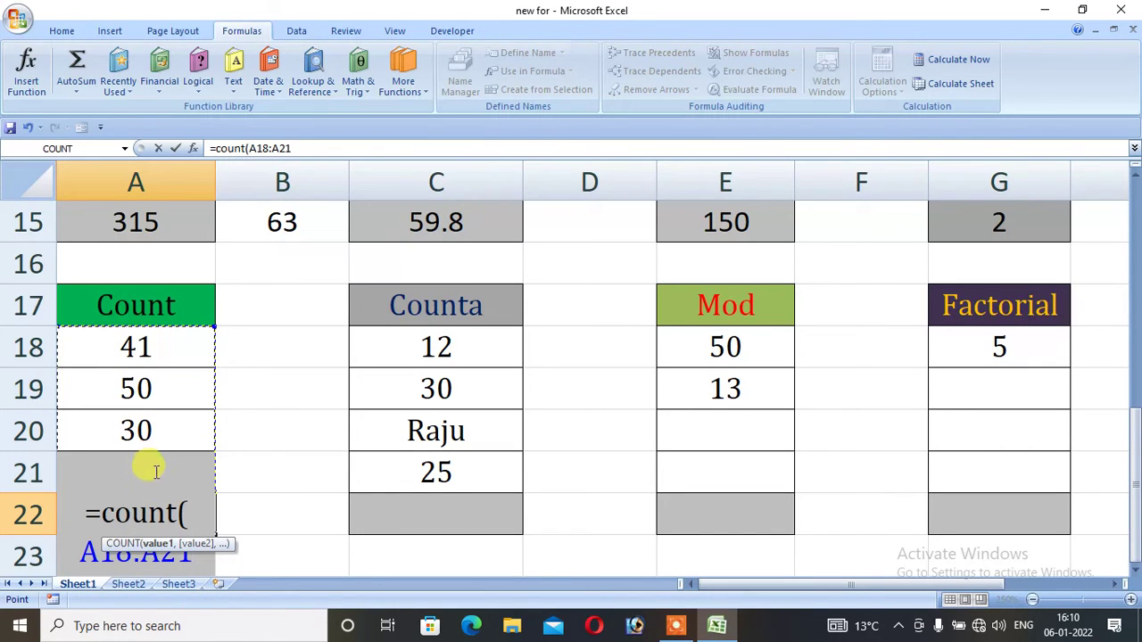
type(")")
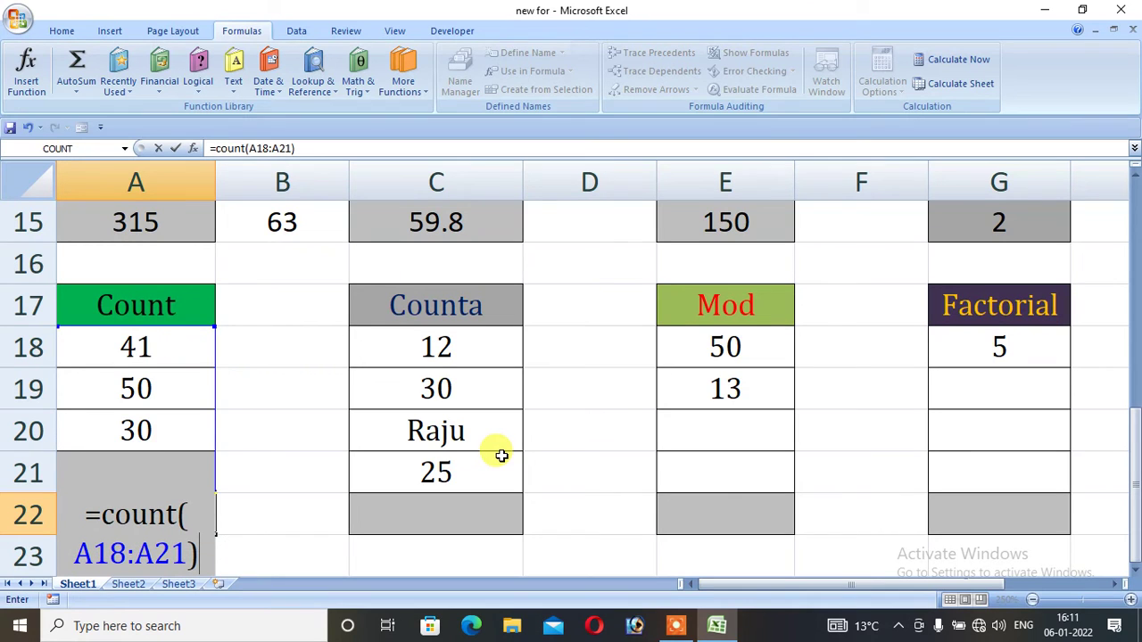
key("Return")
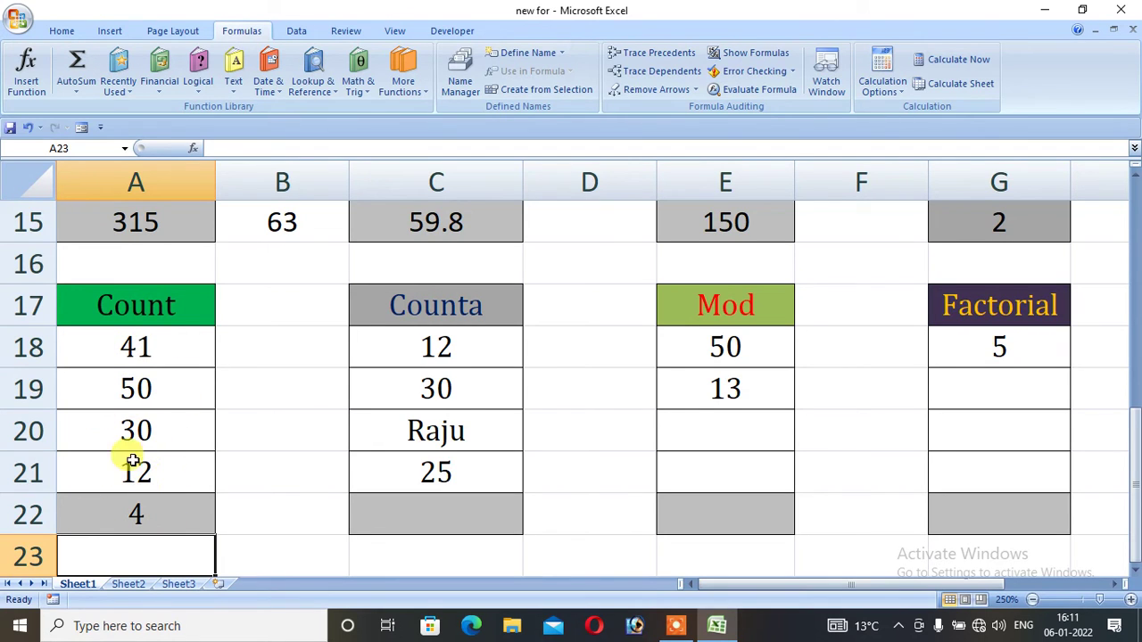
Try the COUNT function in C22 on the mixed text and number entries of the Counta column, C18:C21.
left_click(409, 518)
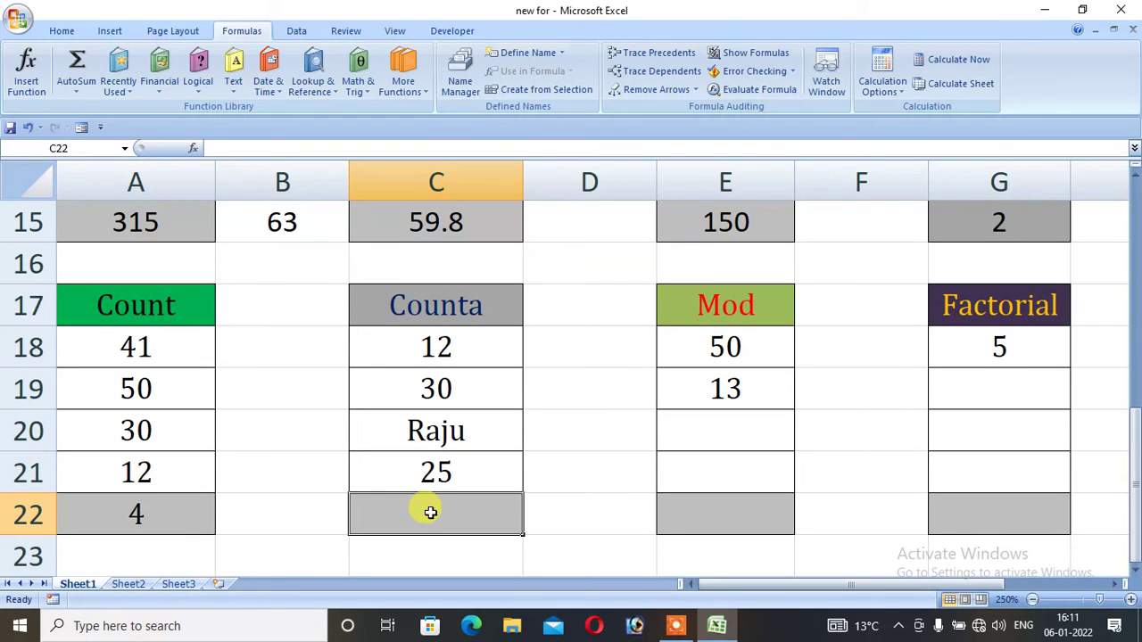
type("=")
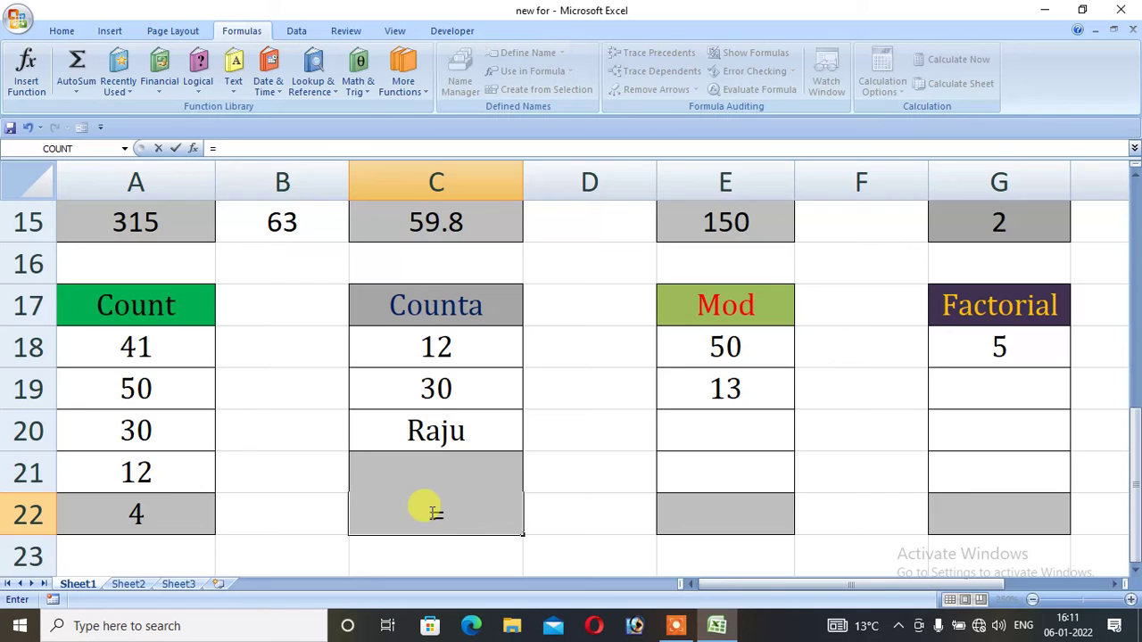
type("cou")
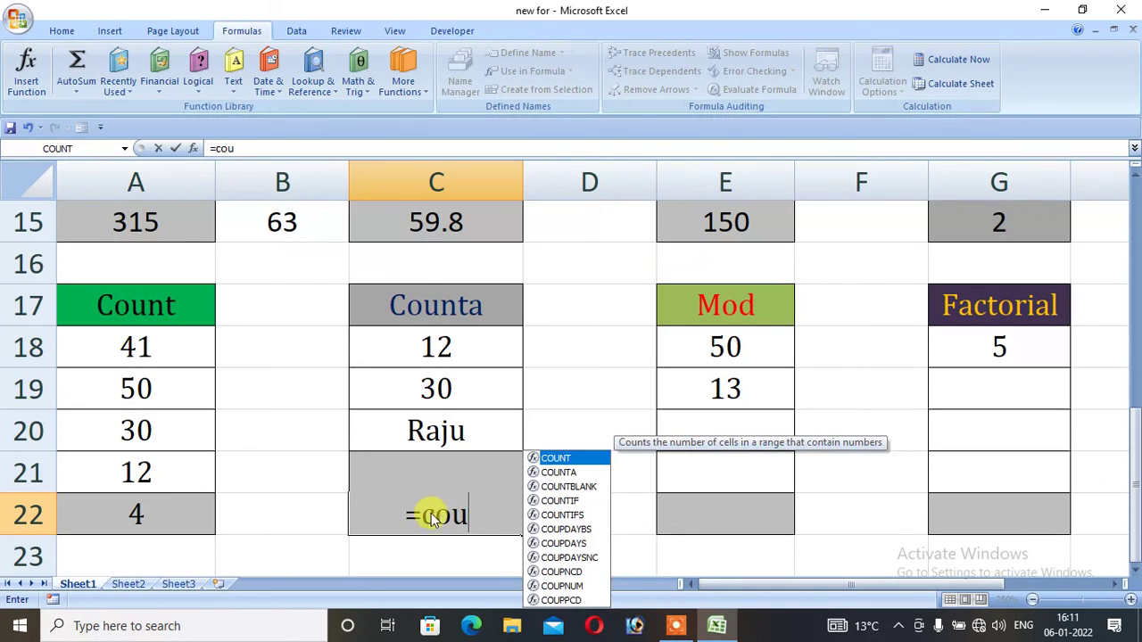
type("nt")
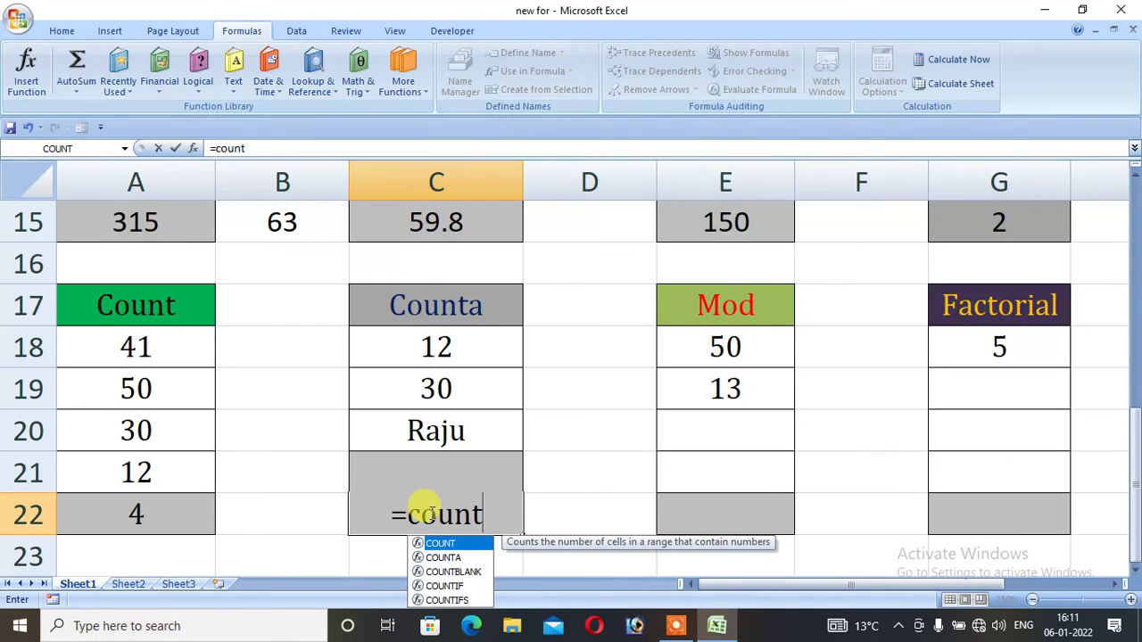
type("(")
left_click_drag(453, 340, 448, 466)
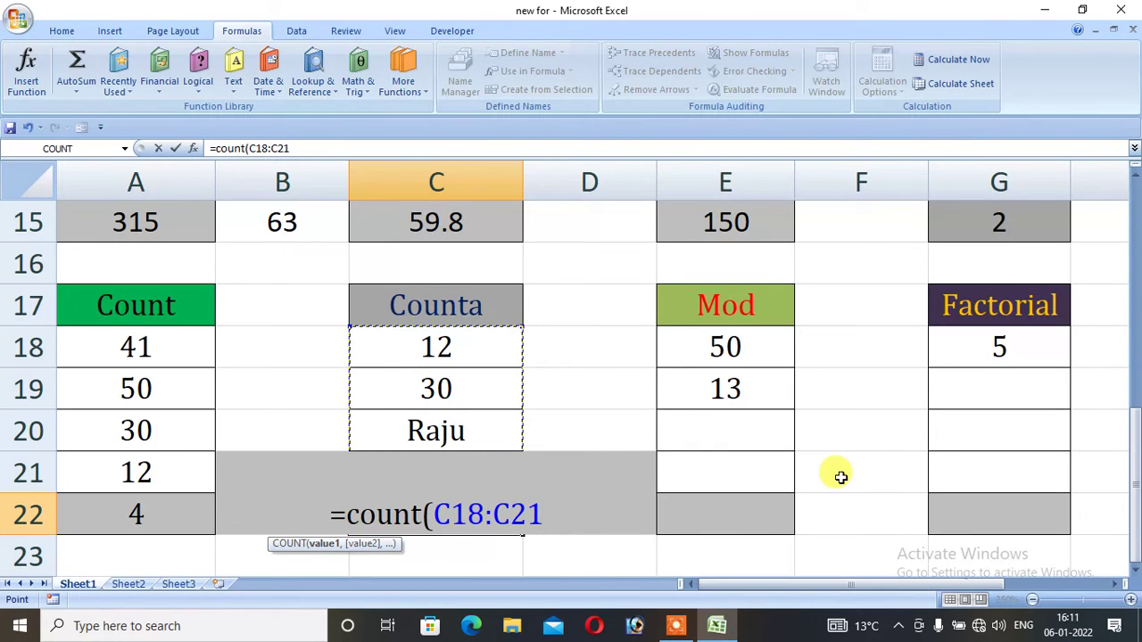
type(")")
key("Return")
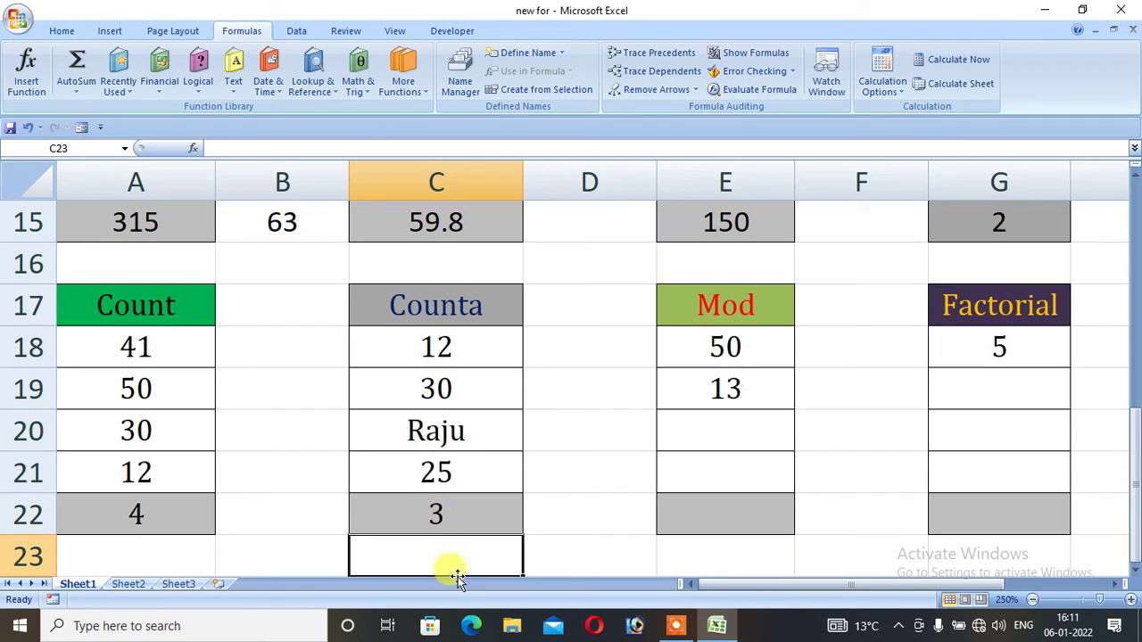
left_click(560, 565)
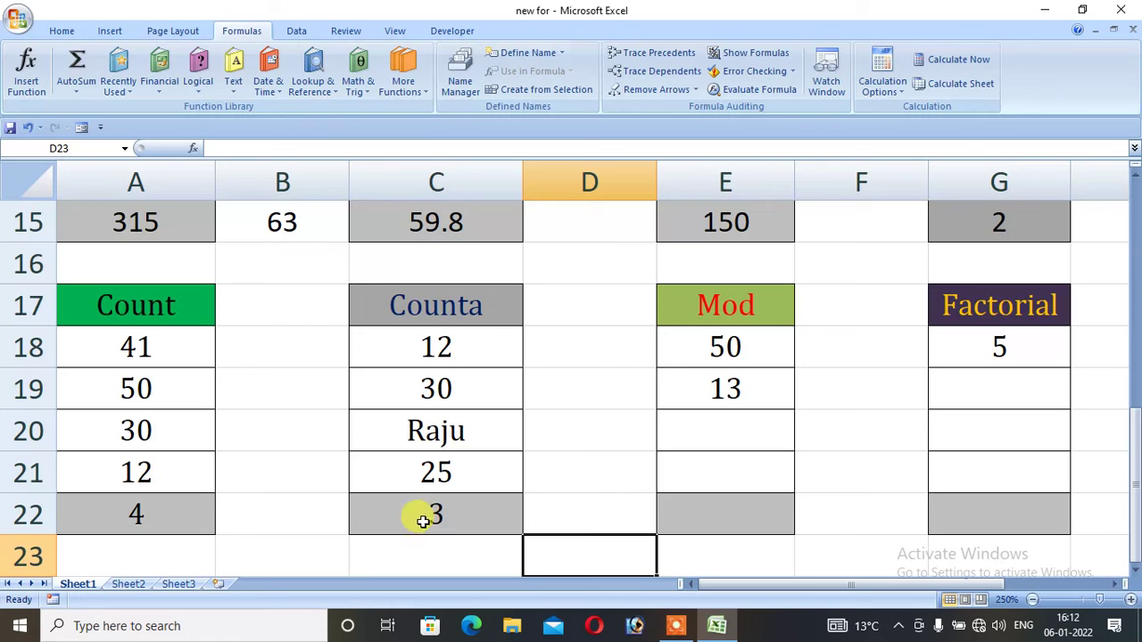
Replace the formula in C22 with a COUNTA function over C18:C21 to count both text and number entries.
left_click(432, 520)
key("Delete")
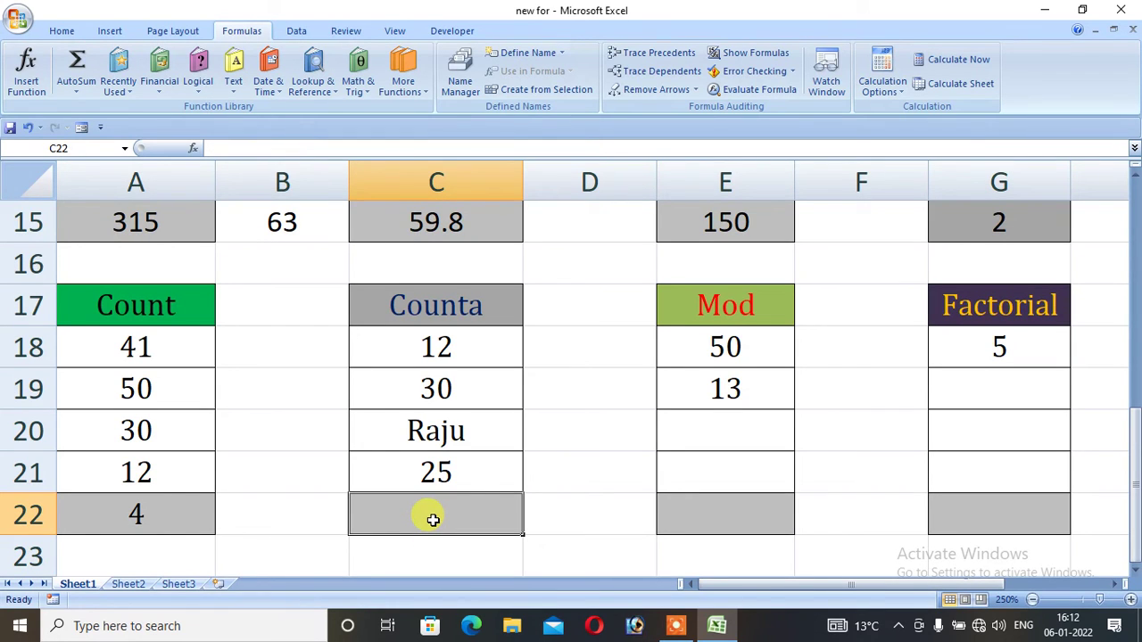
type("=co")
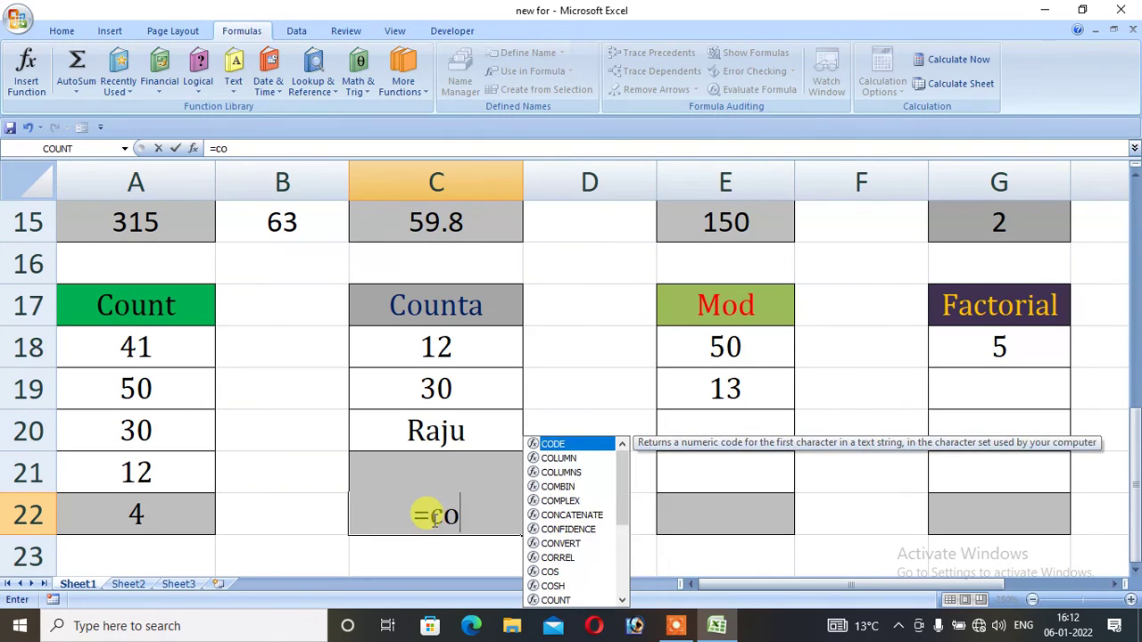
type("unta")
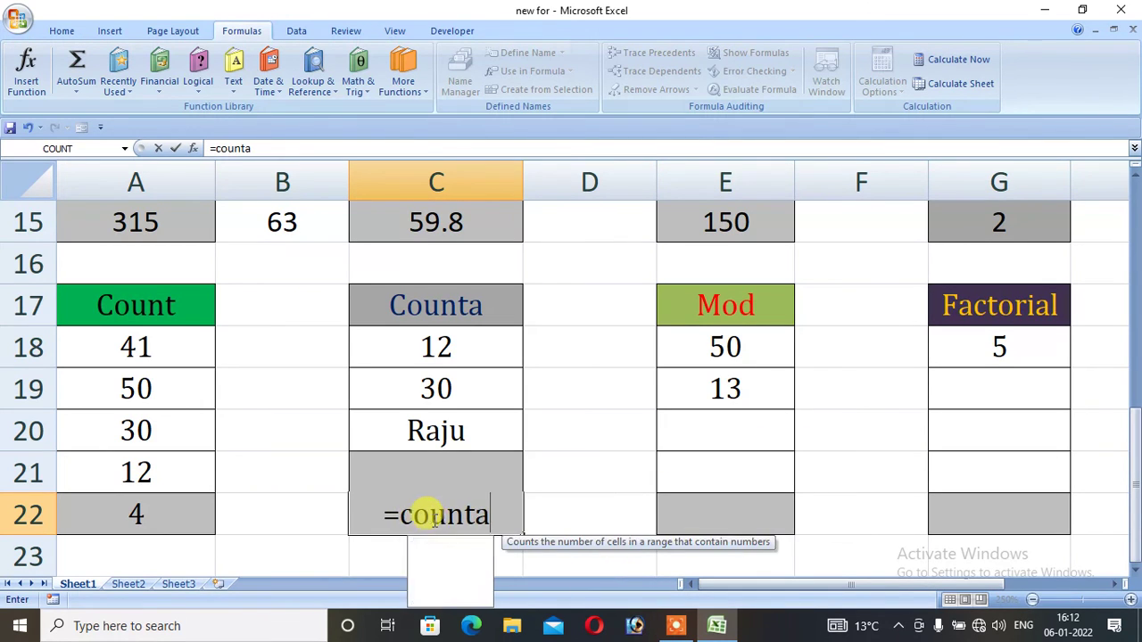
type("(")
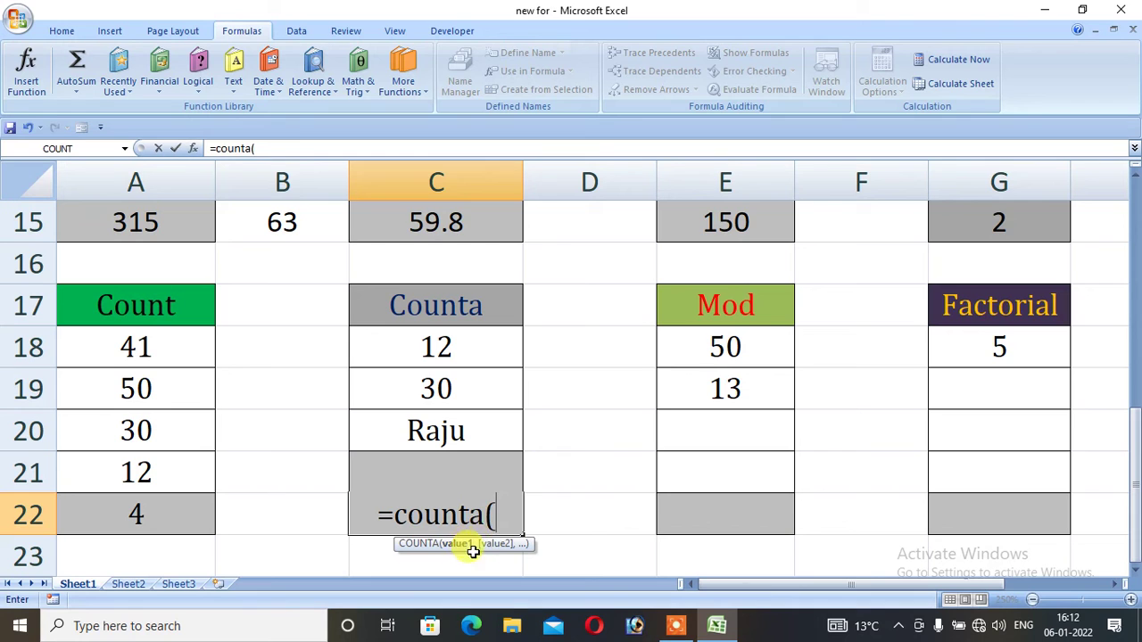
left_click_drag(436, 352, 440, 474)
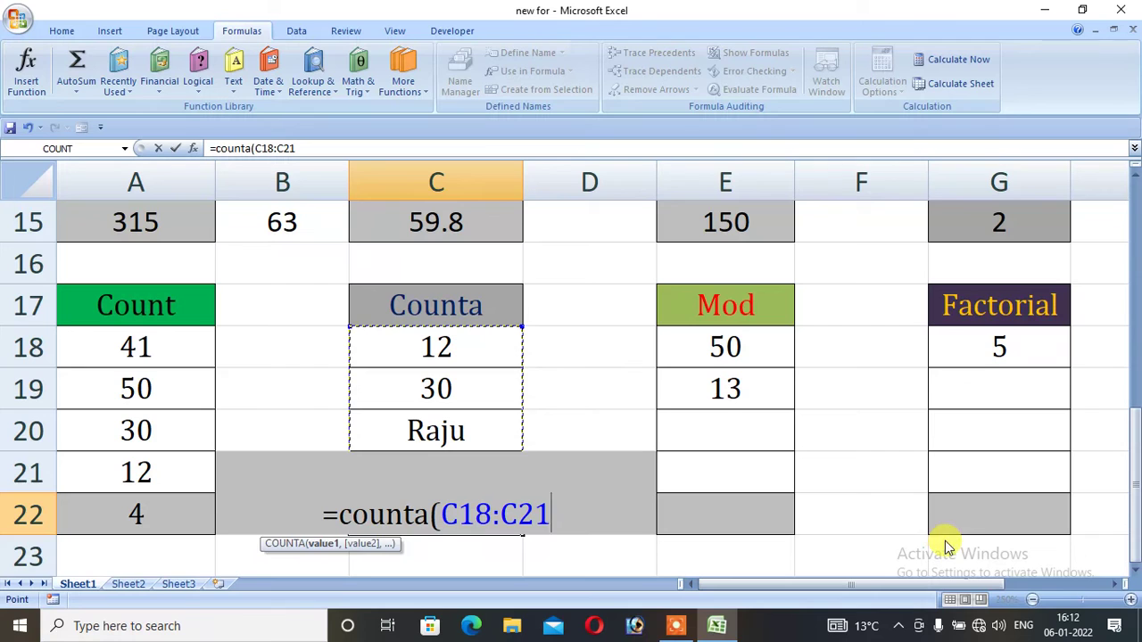
type(")")
key("Return")
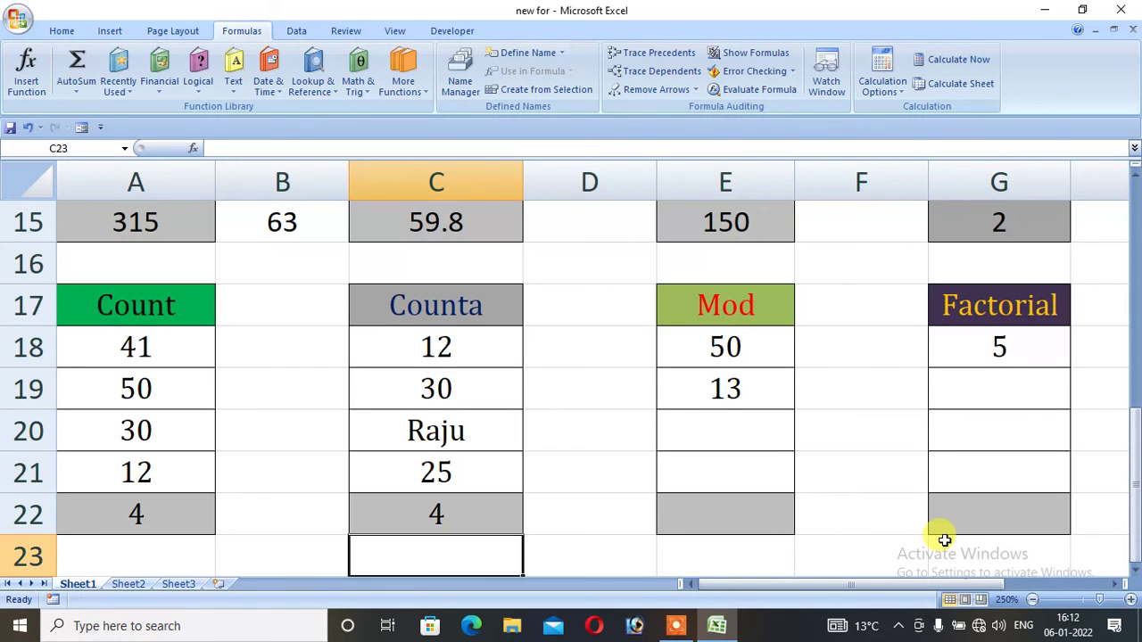
left_click(585, 551)
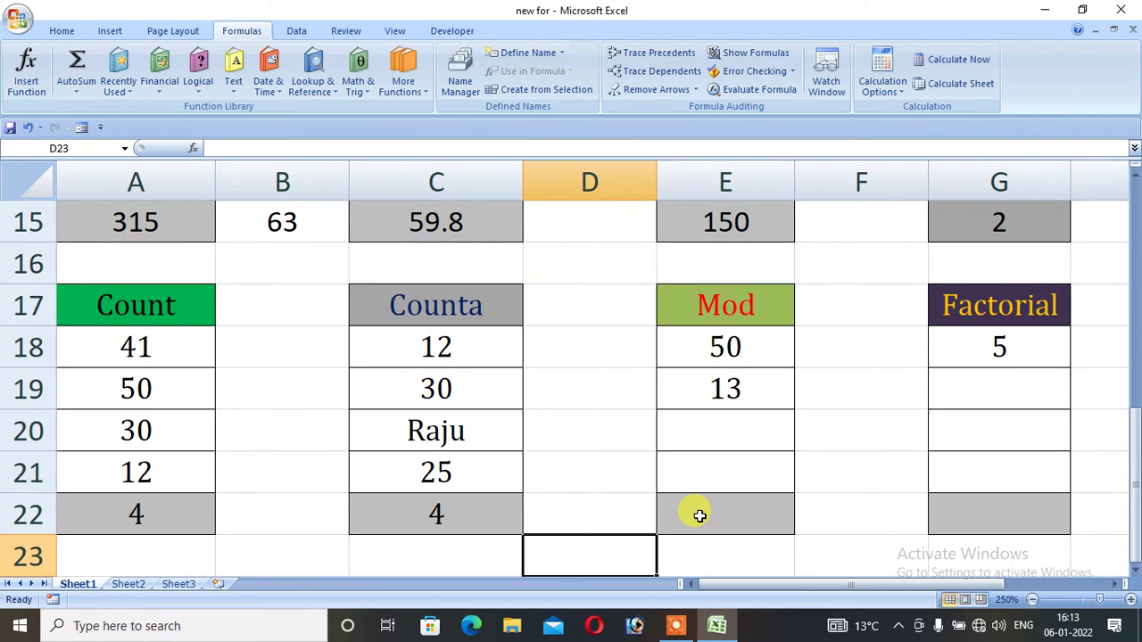
Calculate the remainder of the Mod column in E22 with the MOD function, using E18 as number and E19 as divisor.
type("=")
key("BackSpace")
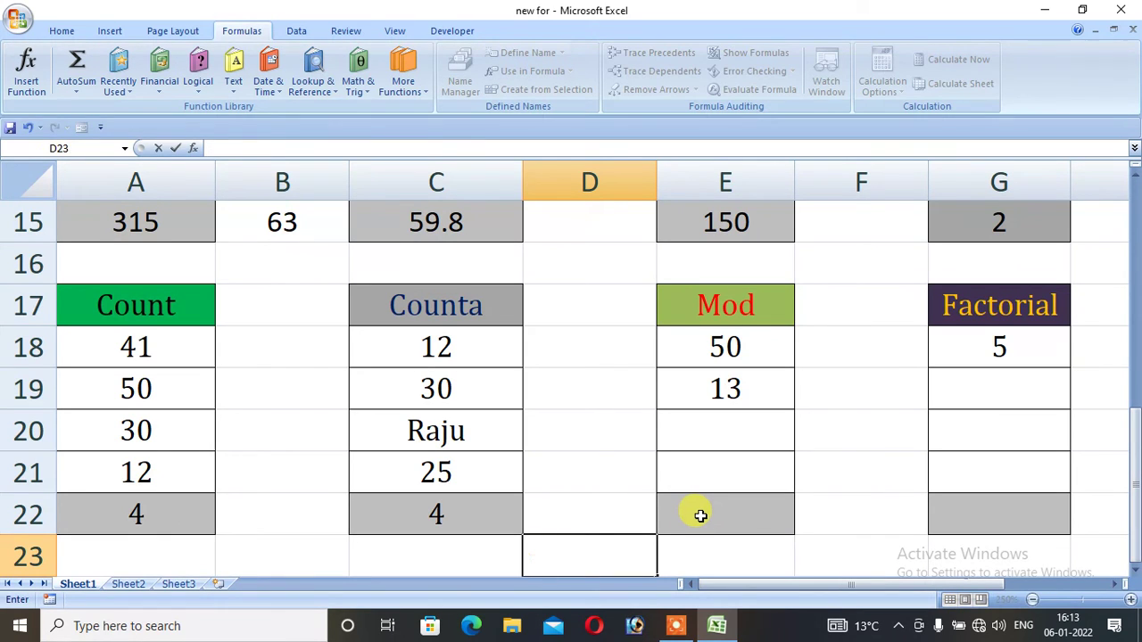
left_click(700, 516)
type("=m")
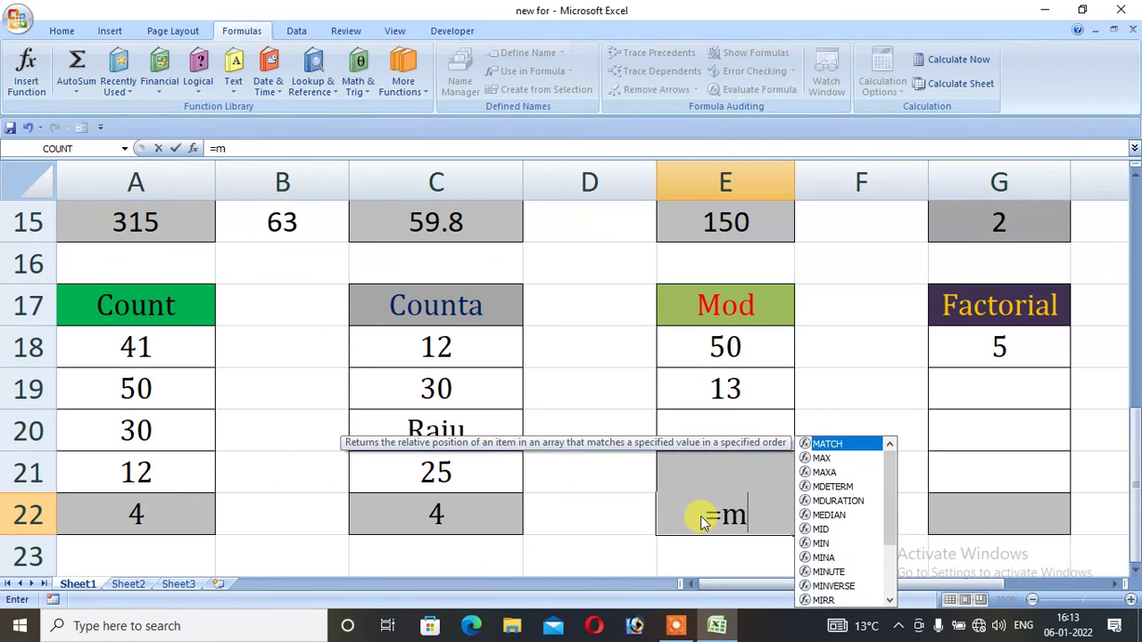
type("od(")
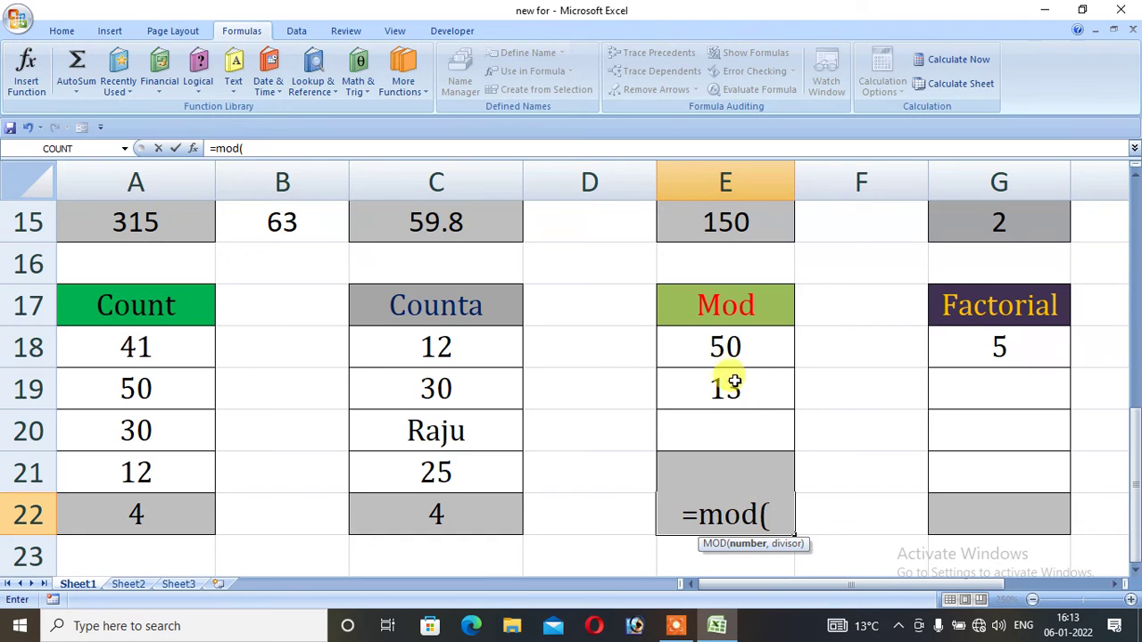
left_click(730, 351)
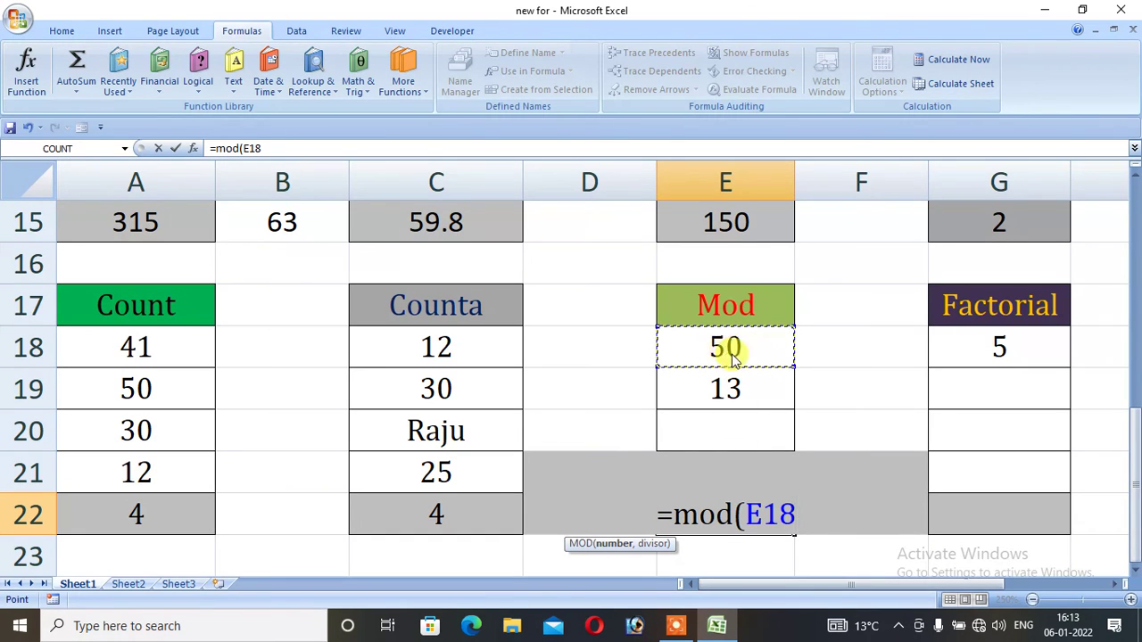
type(",")
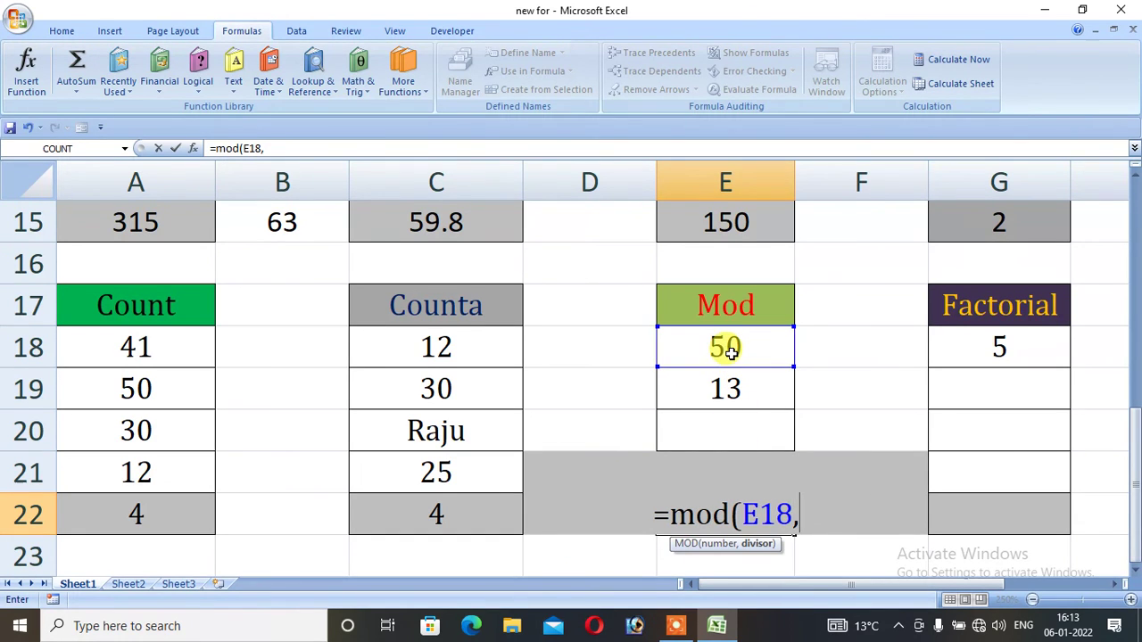
left_click(737, 399)
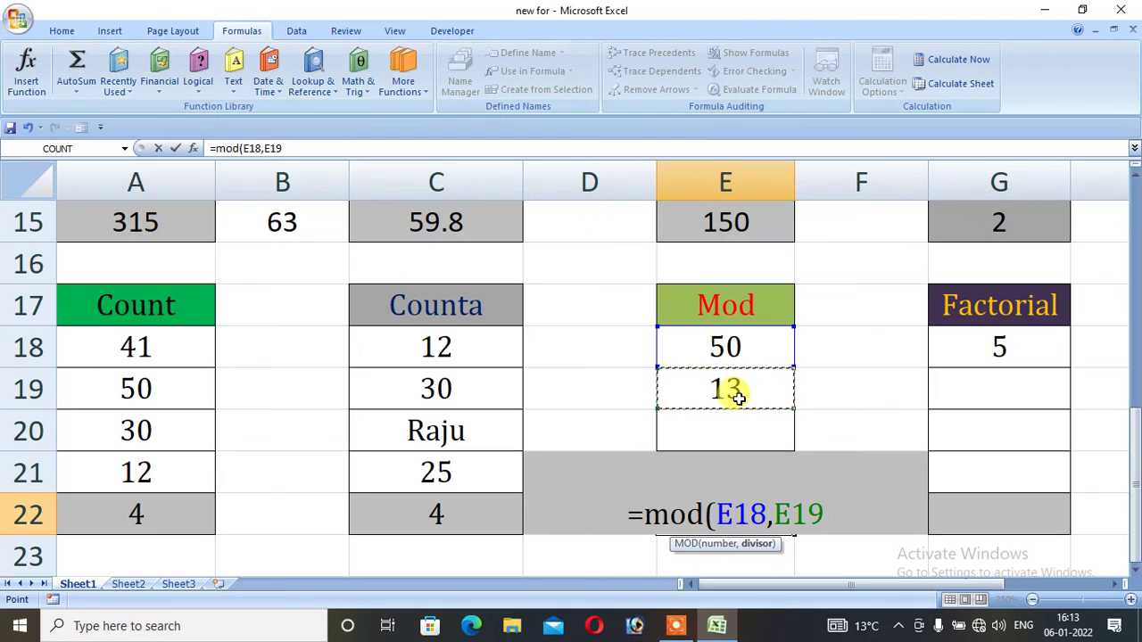
type(")")
key("Return")
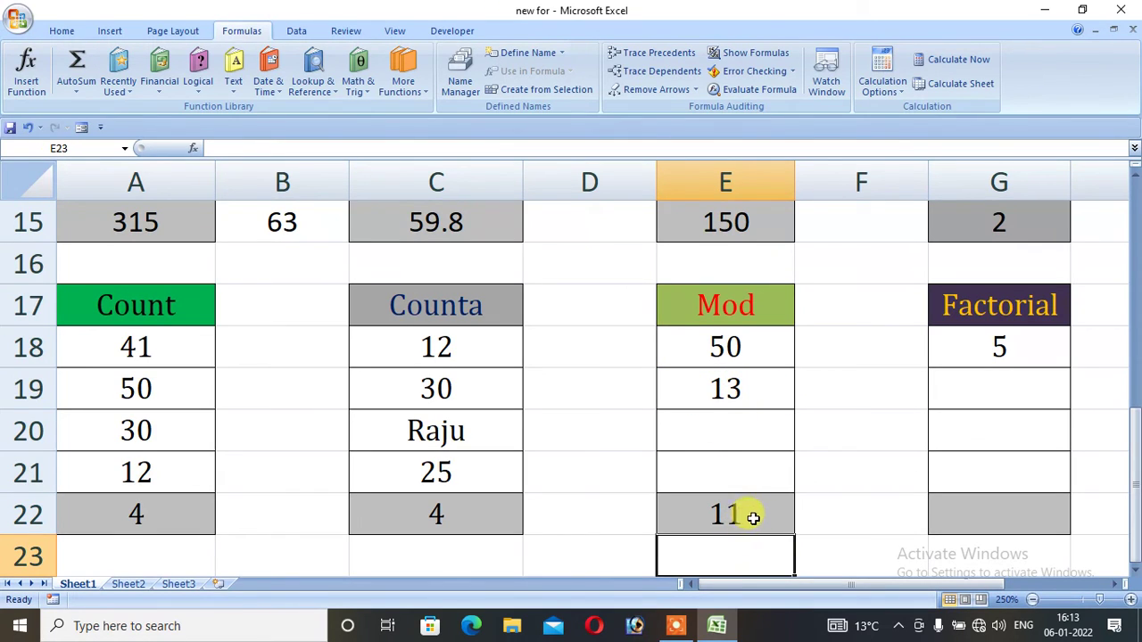
Test the MOD formula by setting the number in E18 to 20 and the divisor in E19 to 14.
left_click(740, 356)
type("20")
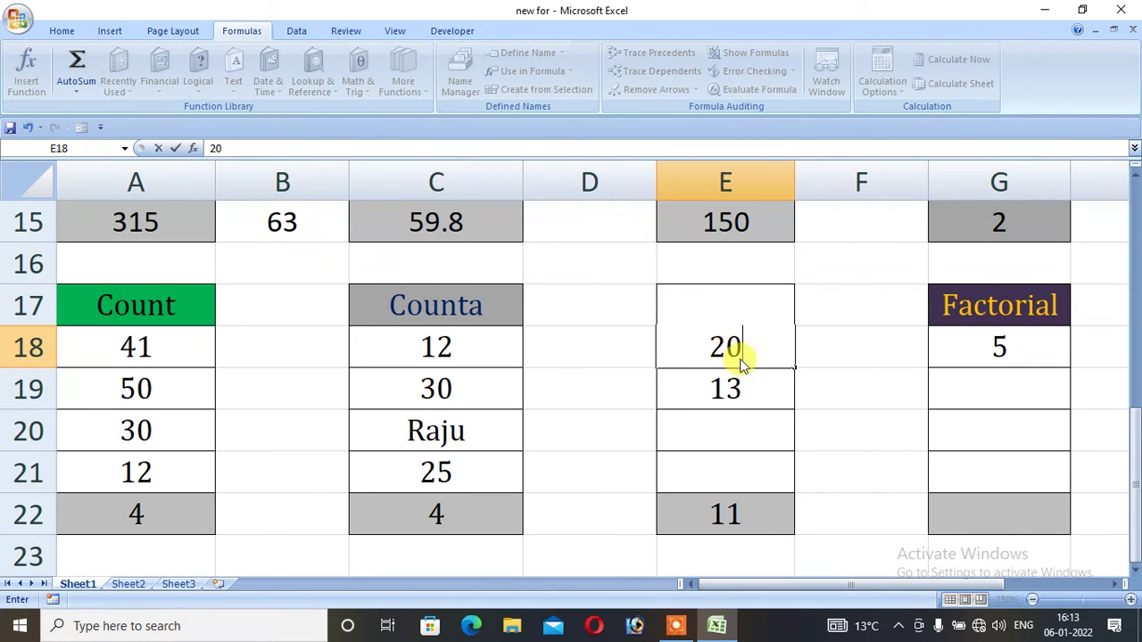
key("Return")
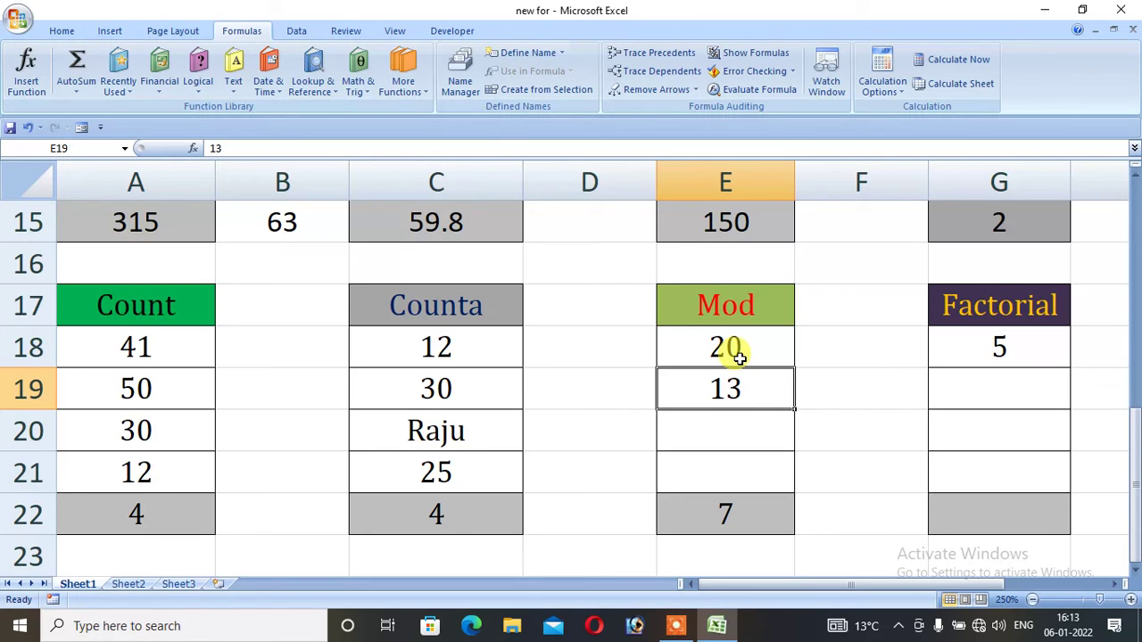
type("14")
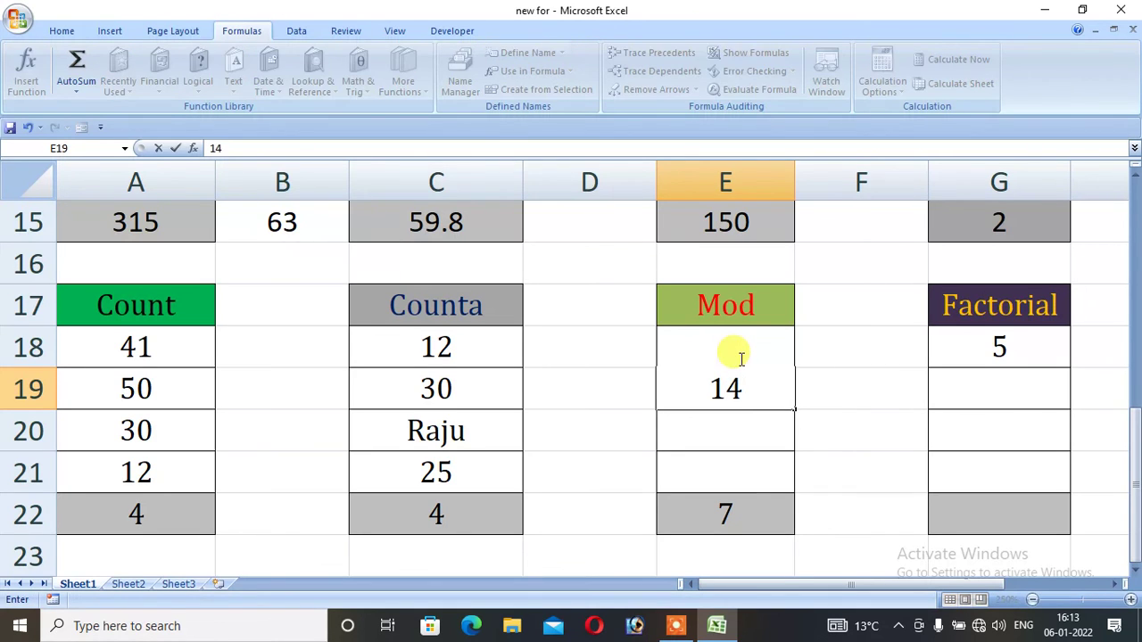
key("Return")
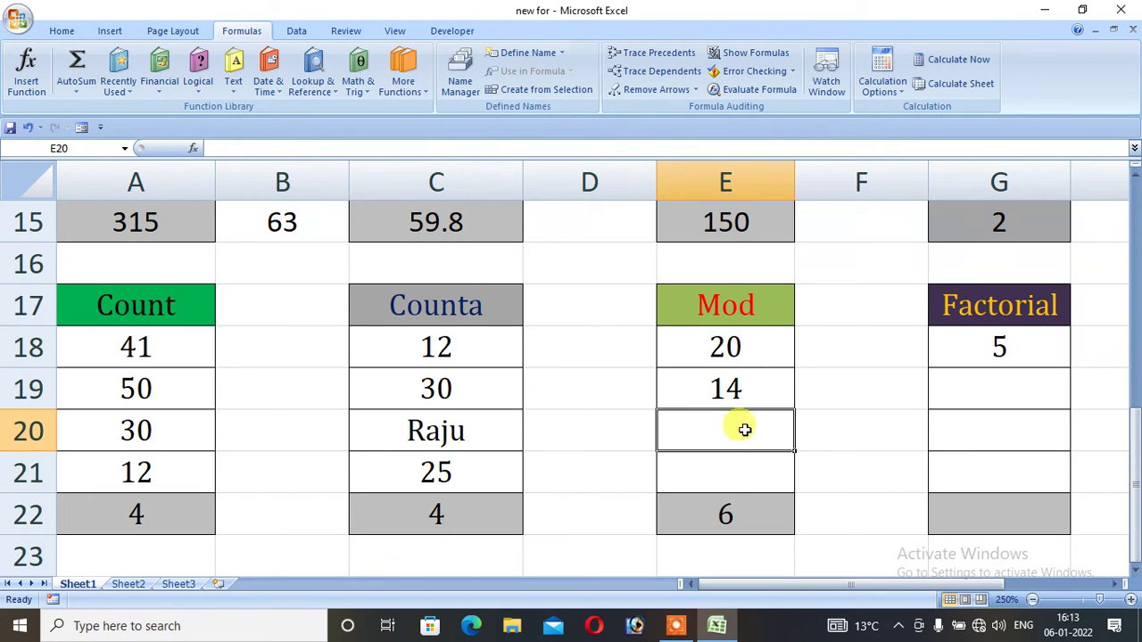
Set the Mod column's number in E18 to 300 and its divisor in E19 to 15.
left_click(729, 347)
type("300")
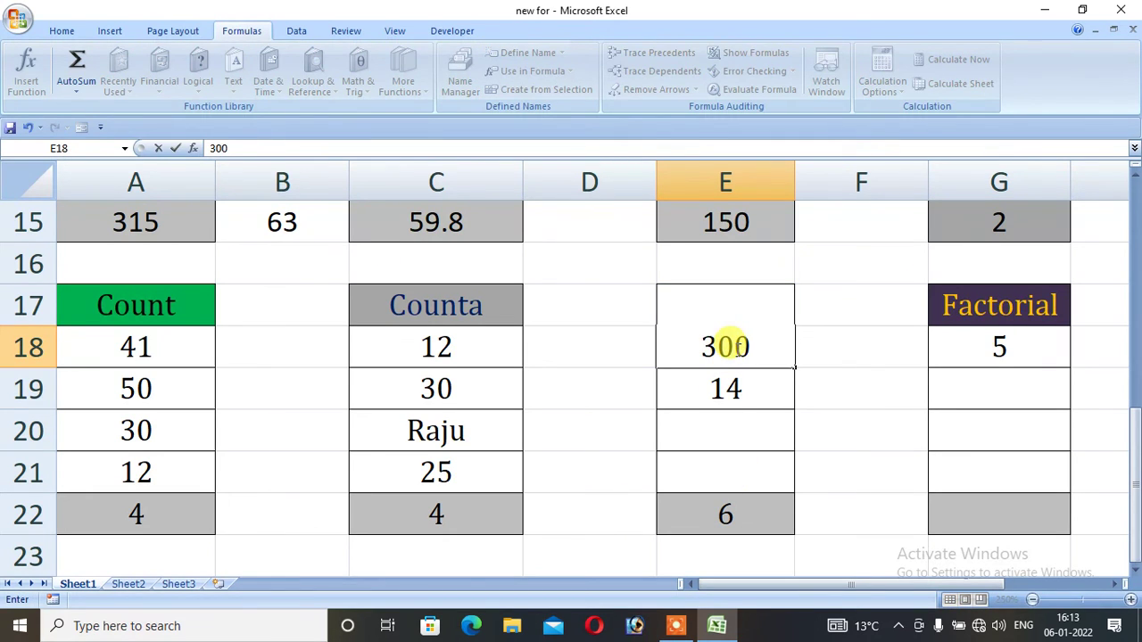
key("Return")
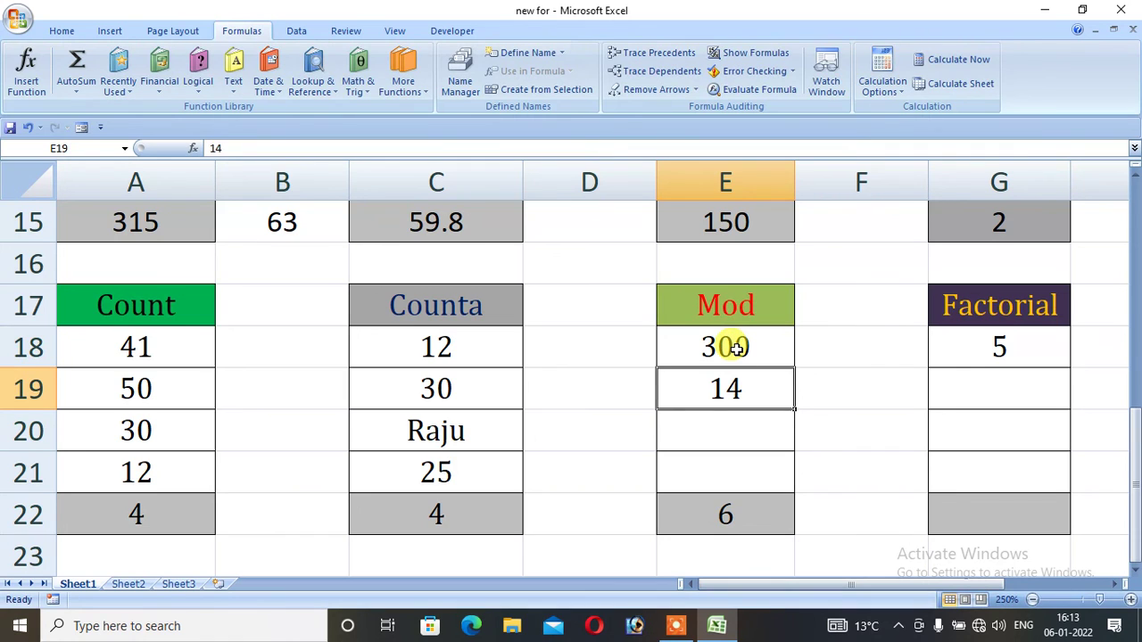
type("15")
key("Return")
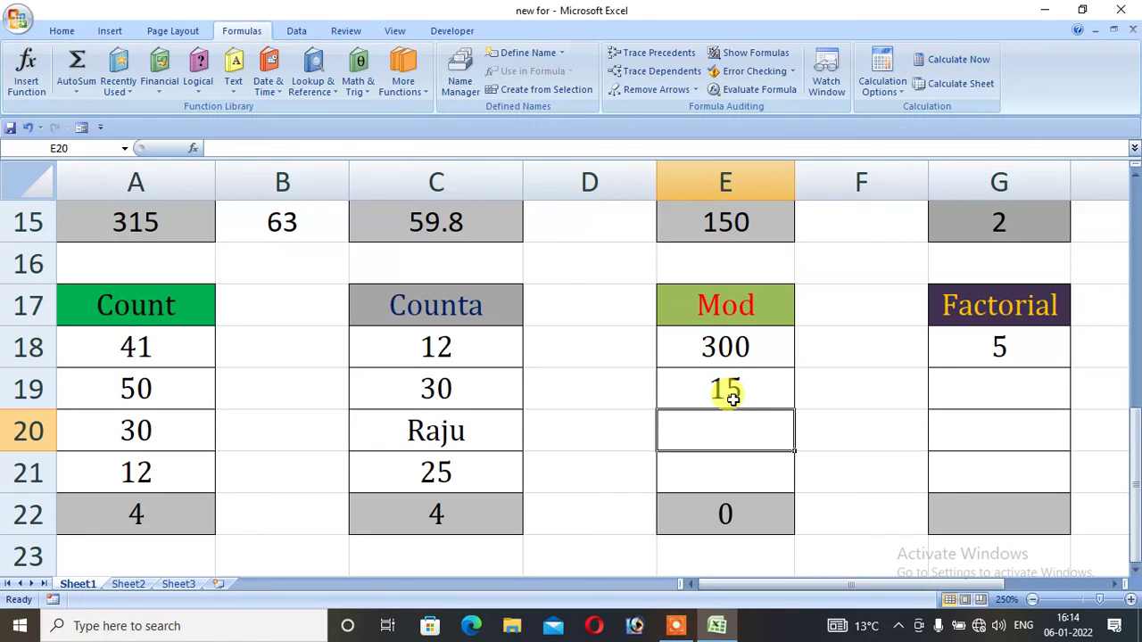
Change the Mod column's divisor in E19 to 7 to test another remainder.
left_click(732, 390)
type("7")
key("Return")
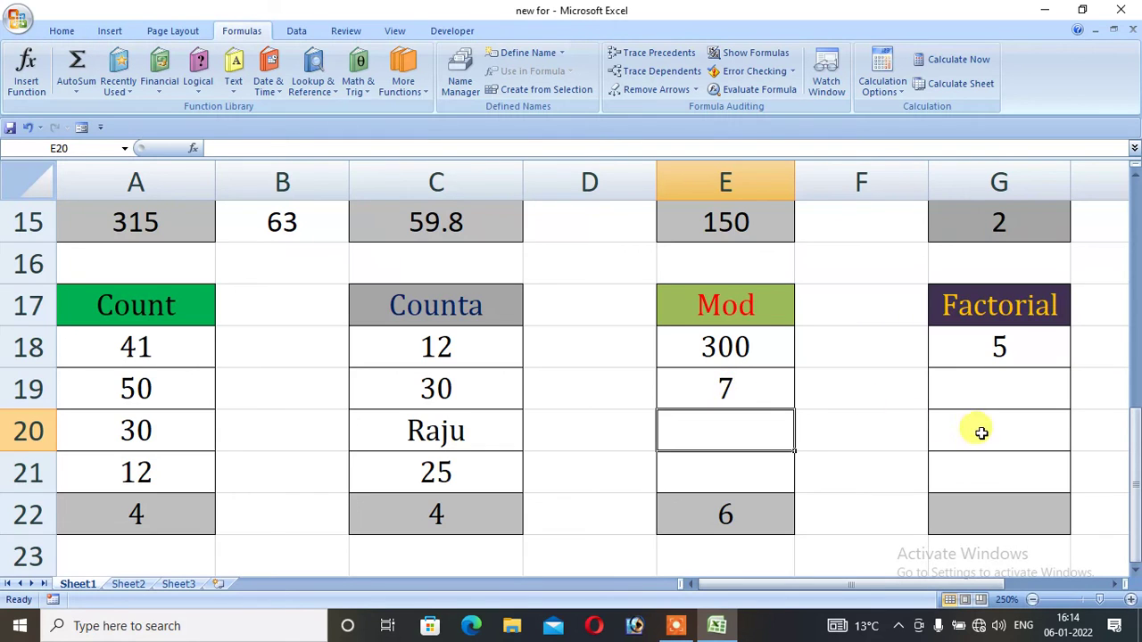
left_click(889, 404)
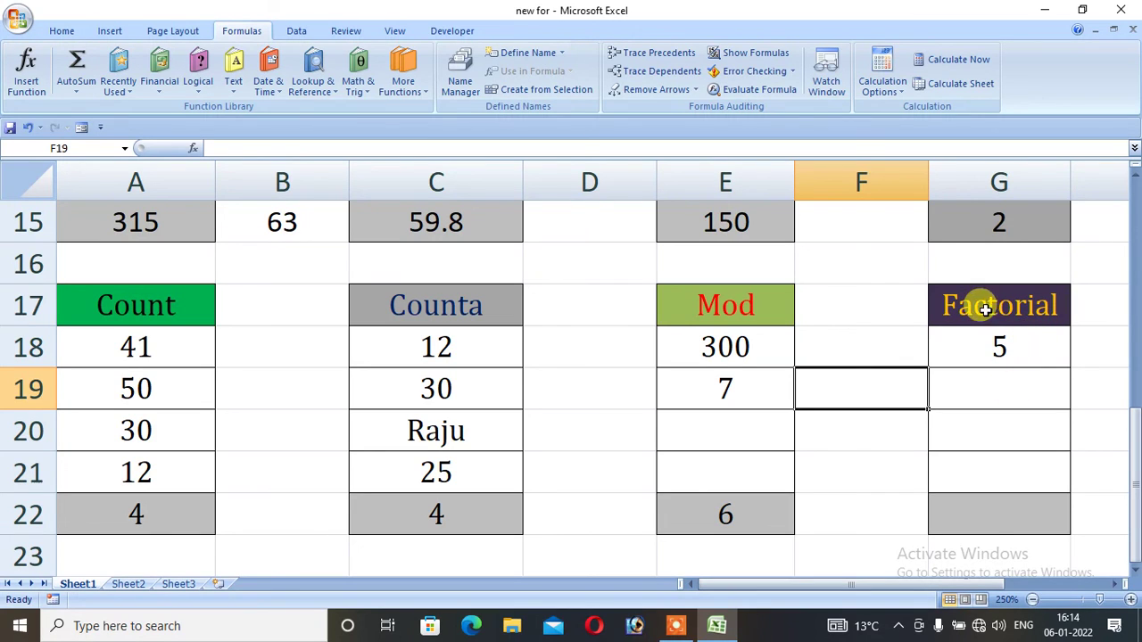
Calculate the factorial of G18 in the Factorial column's result cell G22 with the FACT function.
left_click(995, 523)
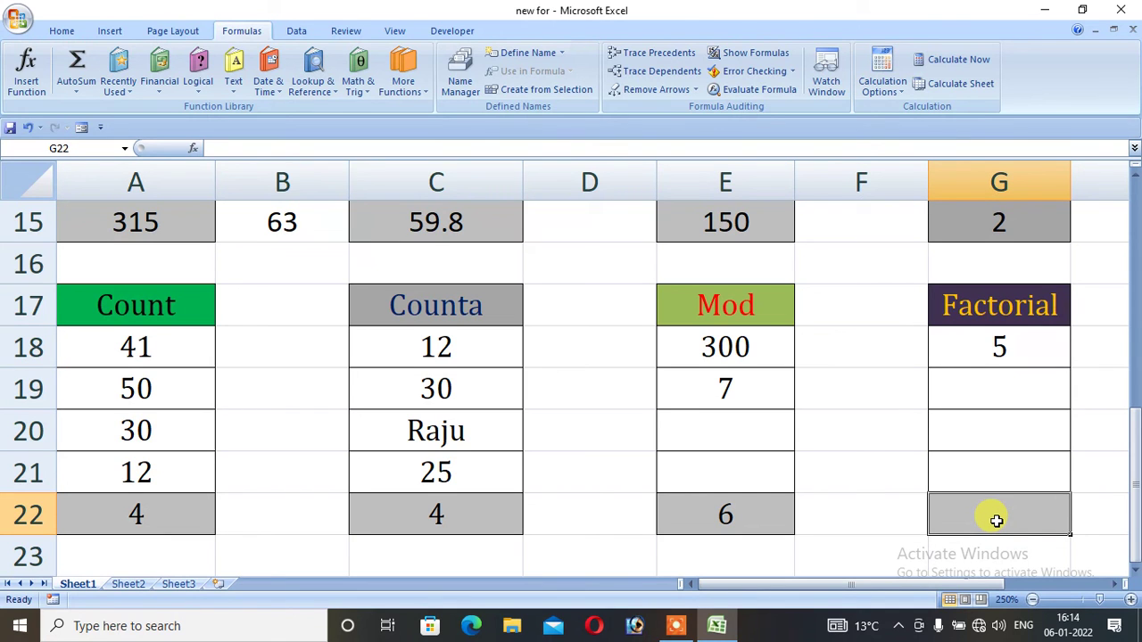
type("=fa")
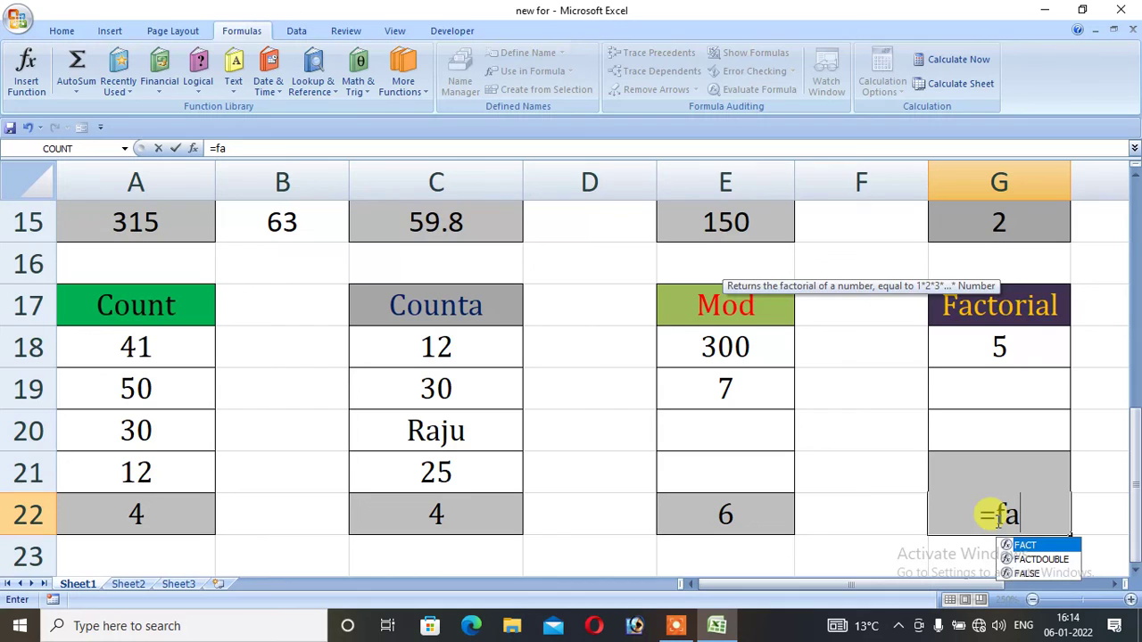
type("ct")
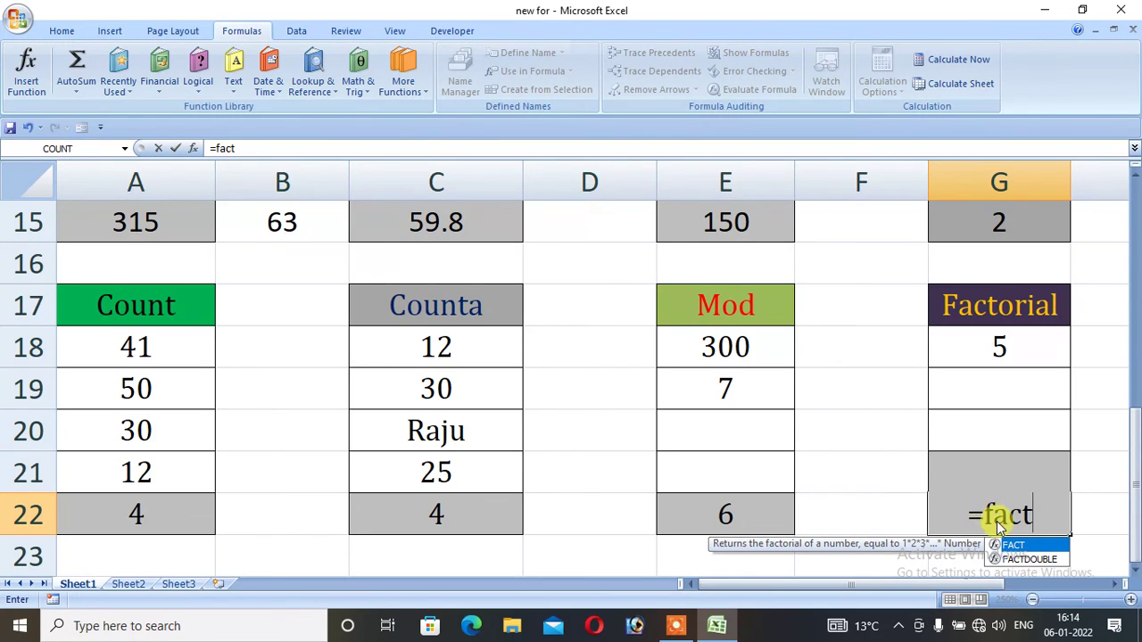
type("(")
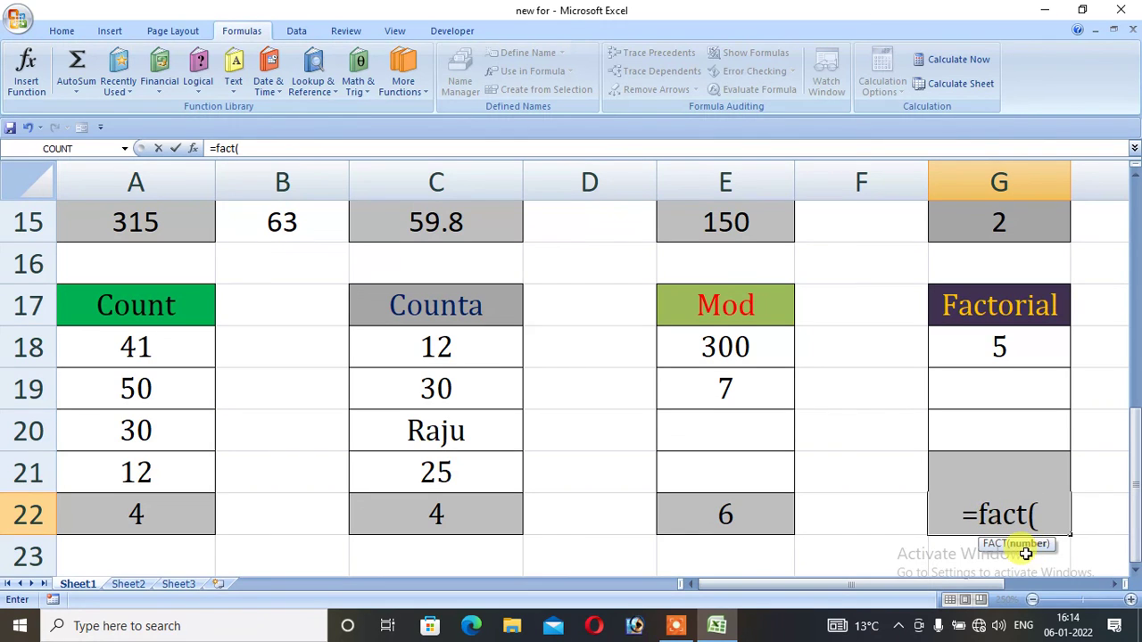
left_click(998, 350)
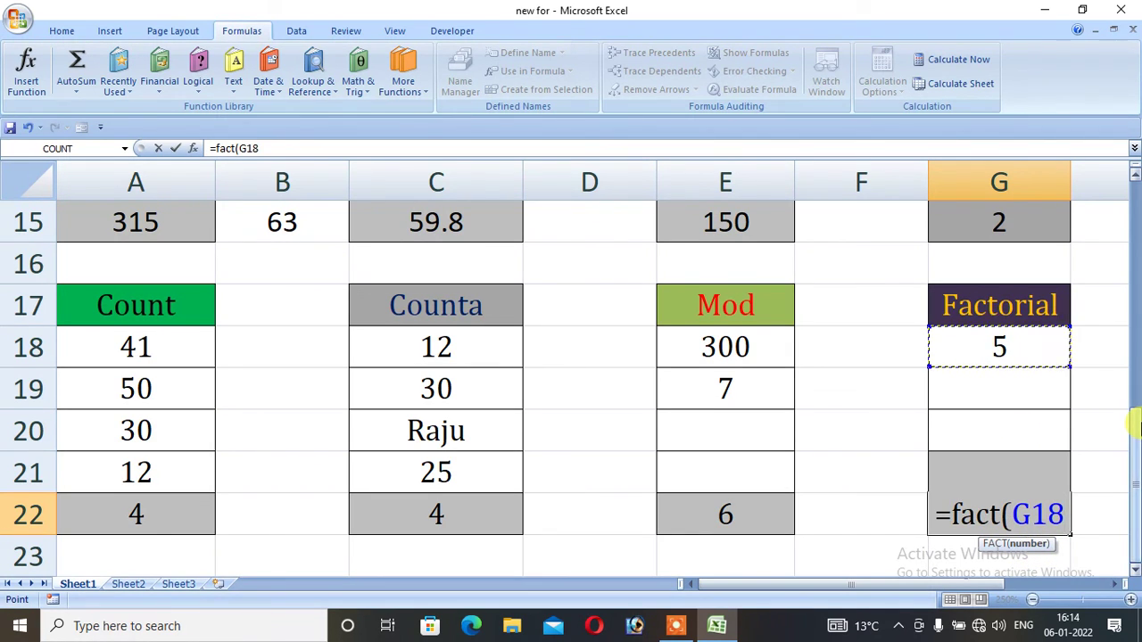
type(")")
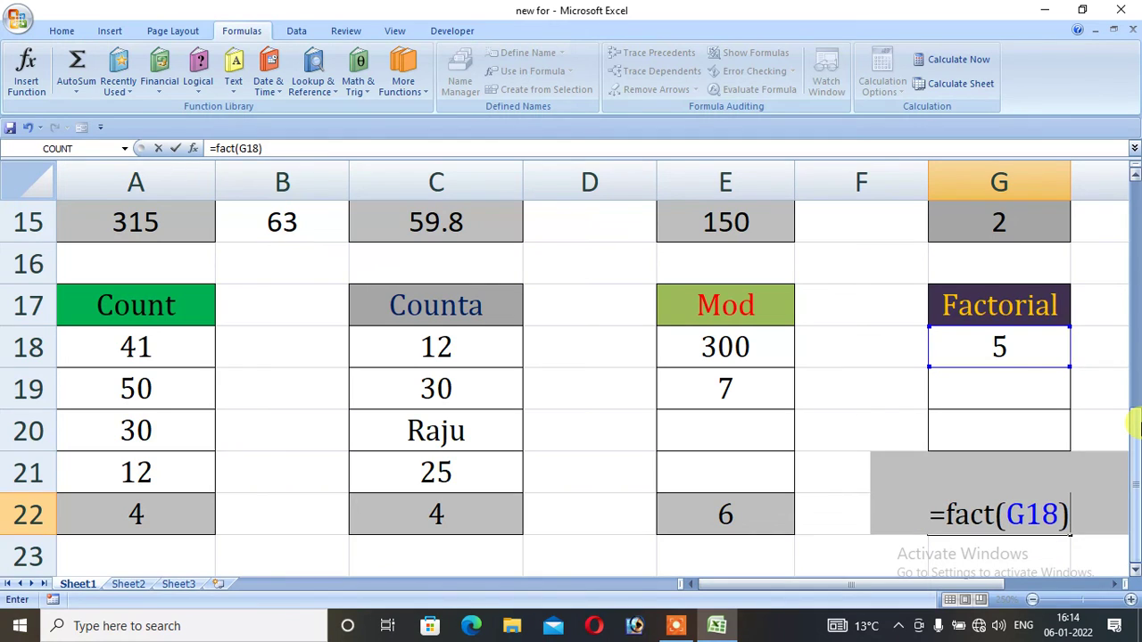
key("Return")
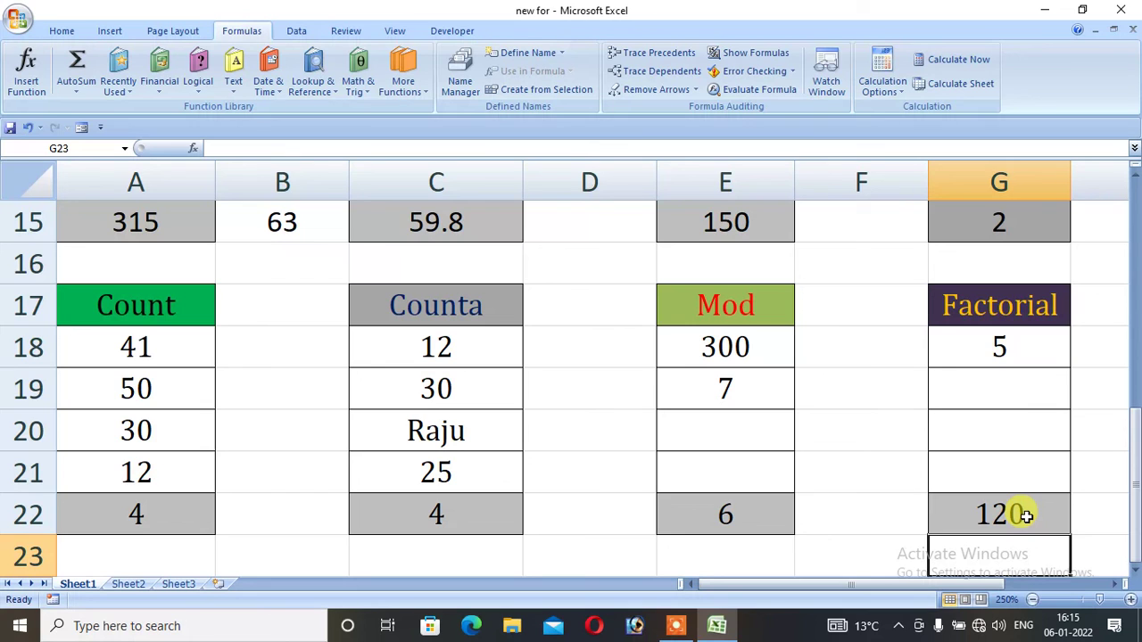
left_click(1108, 483)
Test the factorial formula by setting the Factorial column's number in G18 to 6, 3 and 4 in turn.
left_click(1020, 350)
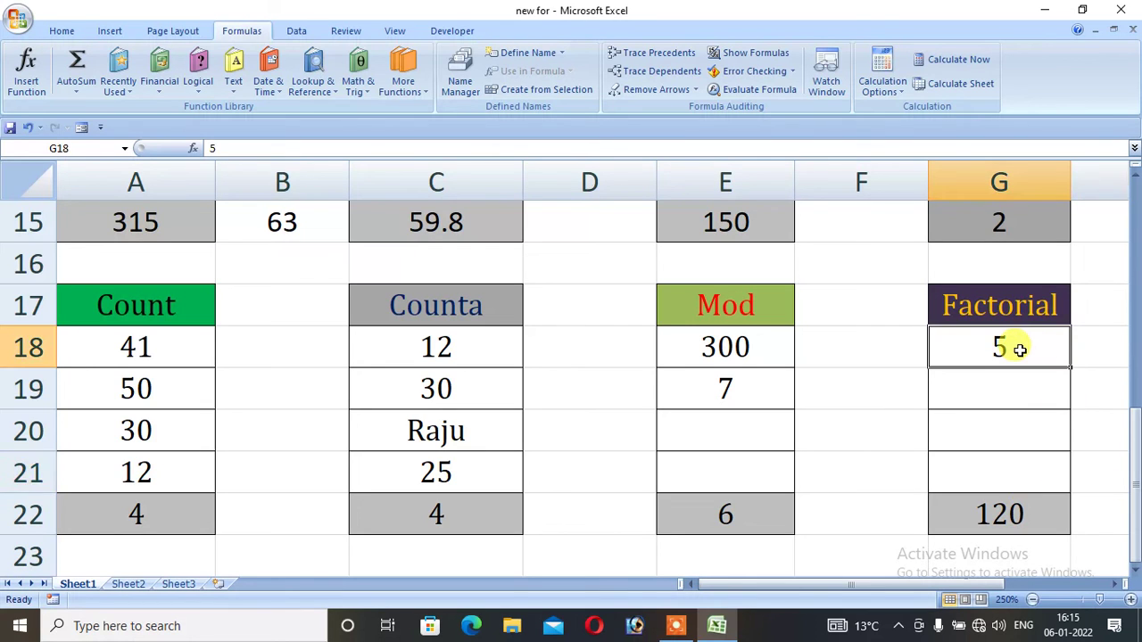
type("6")
key("Return")
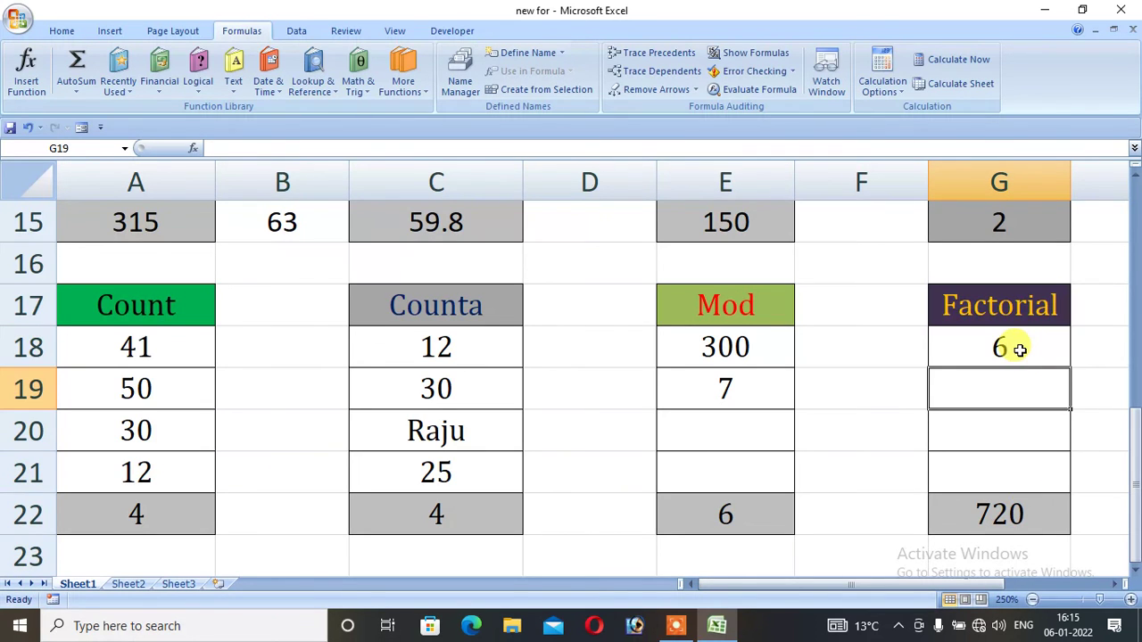
left_click(1020, 349)
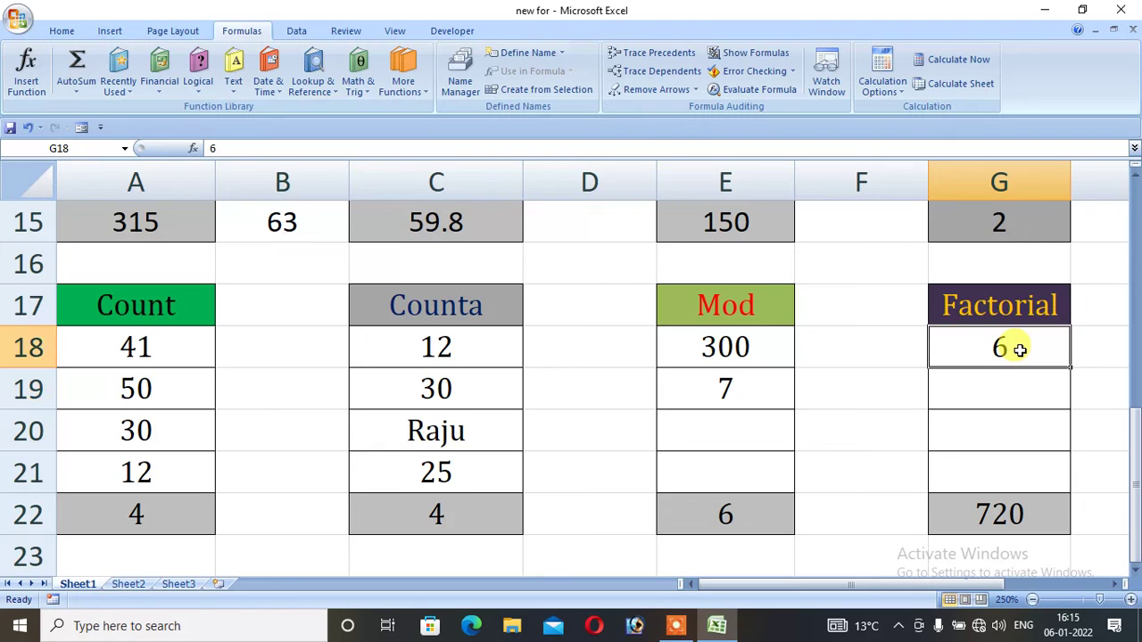
type("3")
key("Return")
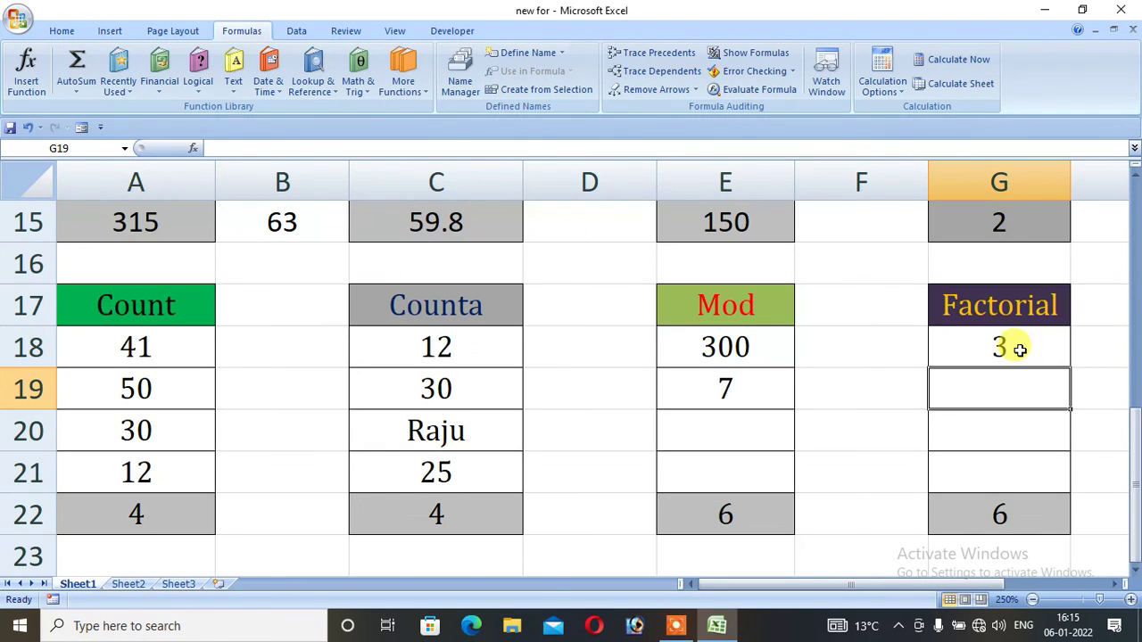
left_click(1020, 349)
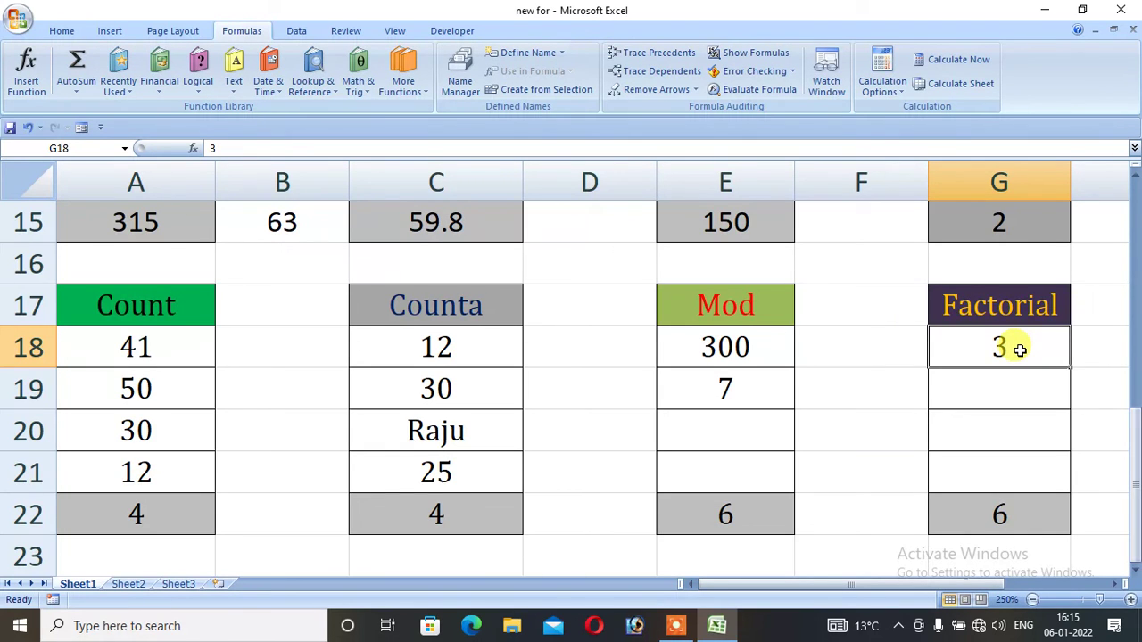
type("4")
key("Return")
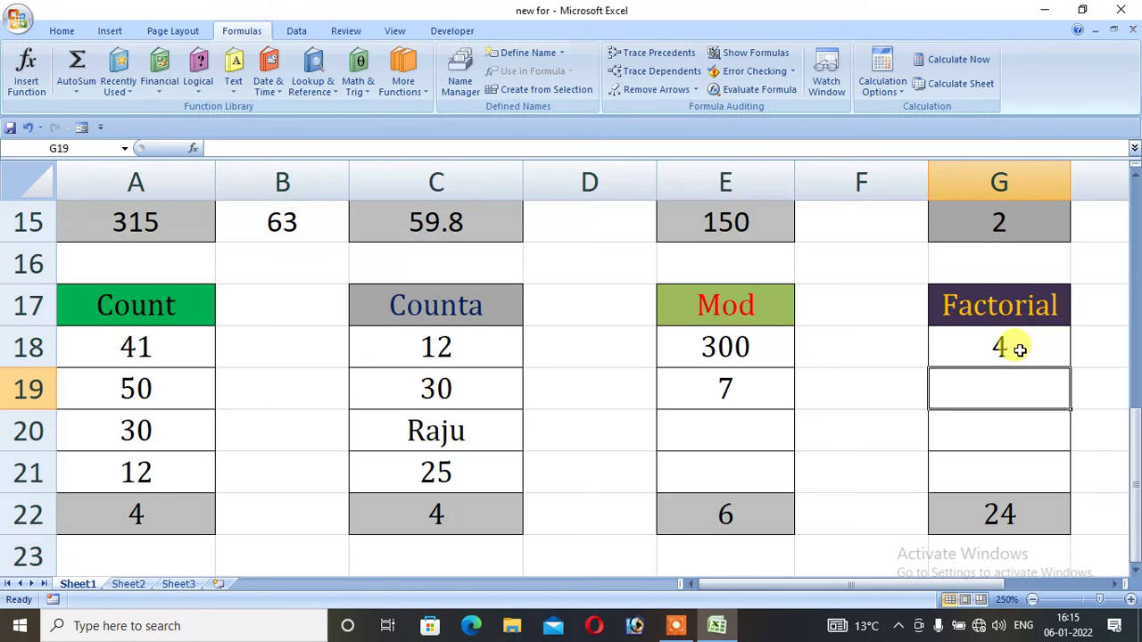
type("8")
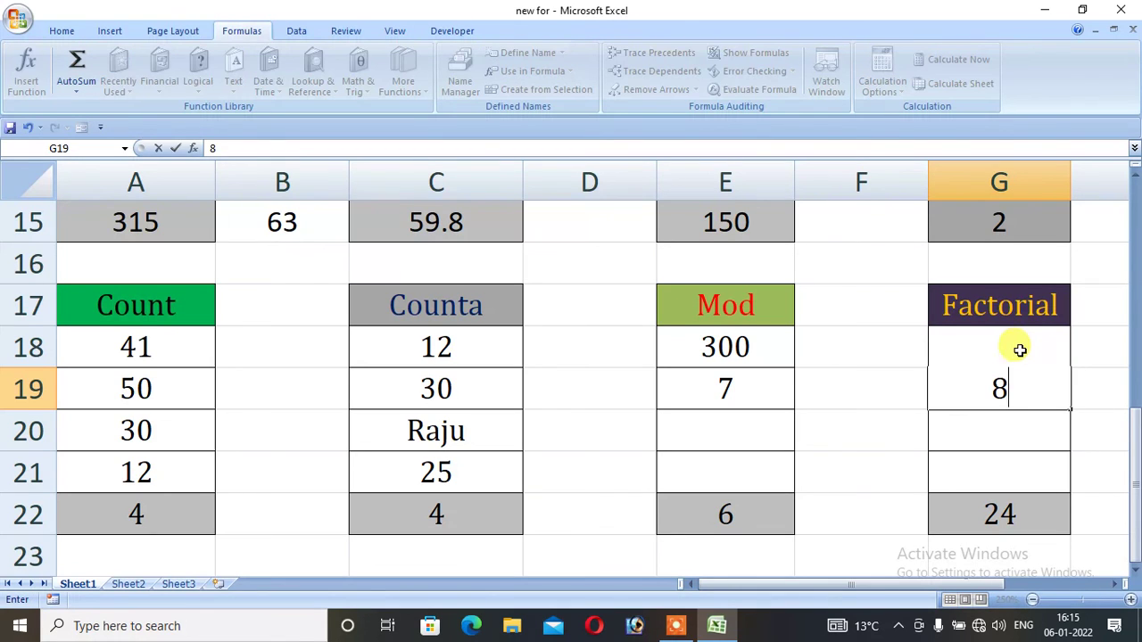
key("Return")
key("Up")
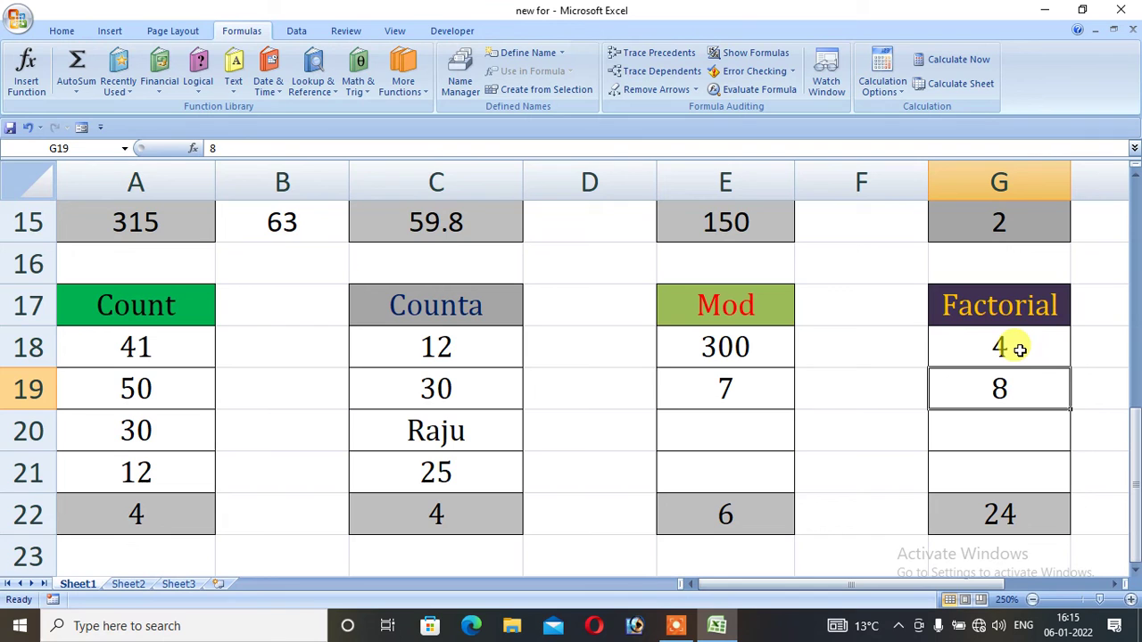
key("Delete")
Set the Factorial column's number in G18 to 8 to test a larger factorial.
left_click(1020, 349)
type("8")
key("Return")
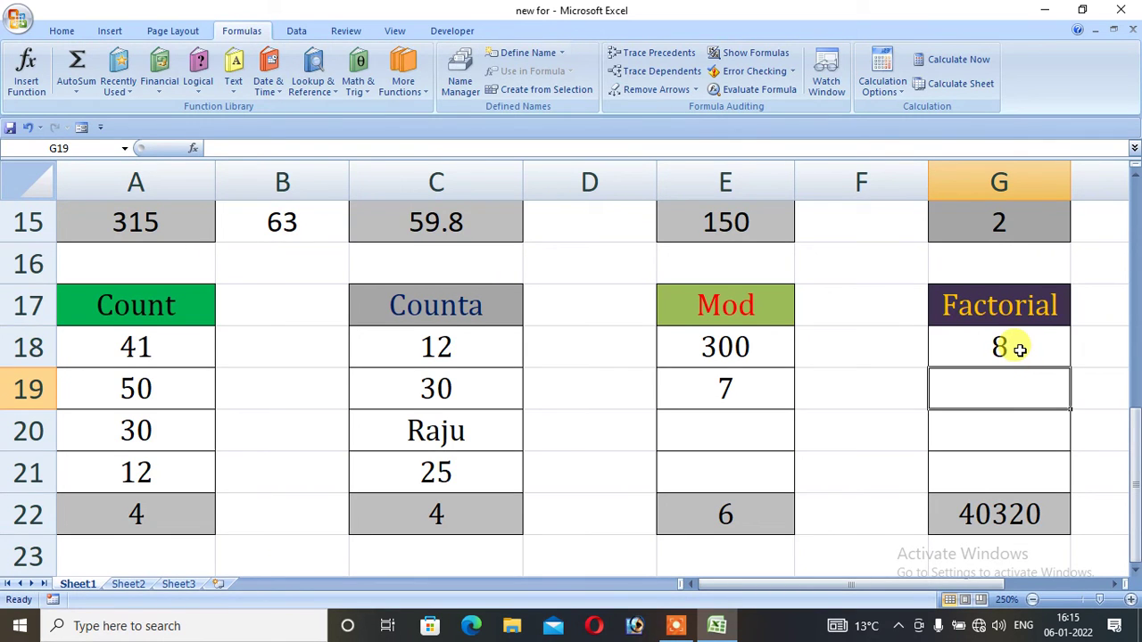
Set the Factorial column's number in G18 back to 5.
left_click(1020, 350)
type("5")
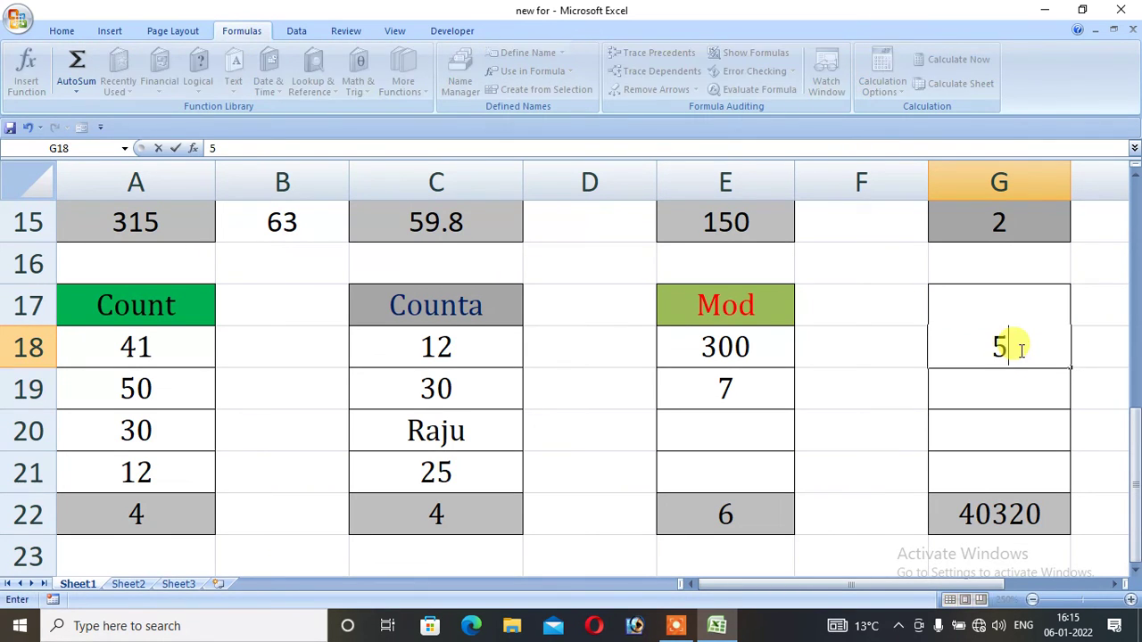
key("Return")
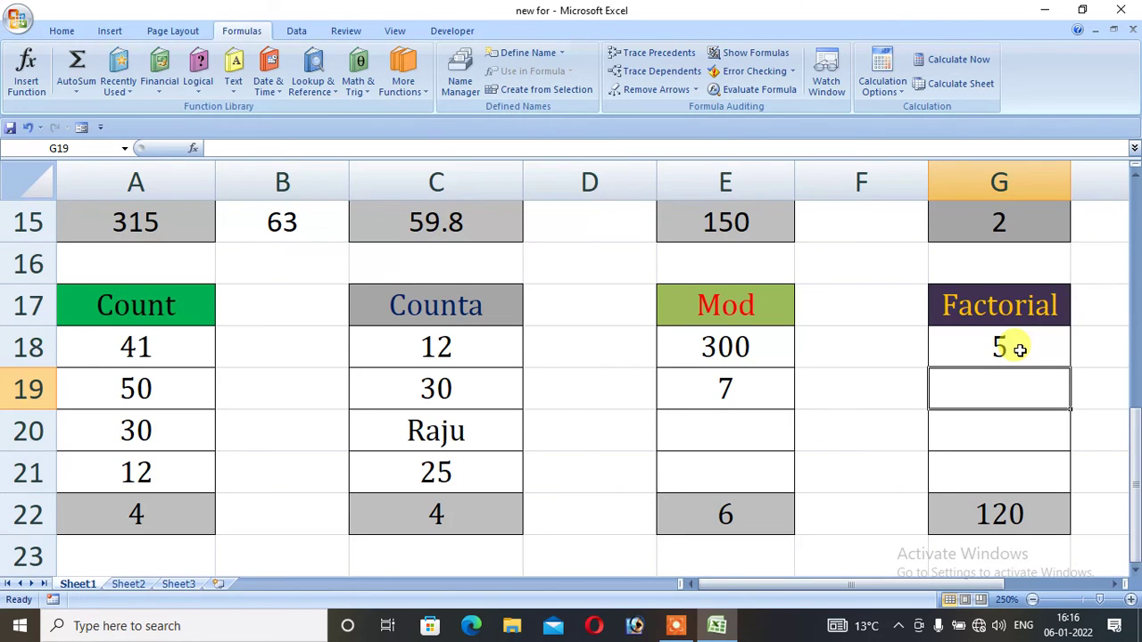
left_click(675, 629)
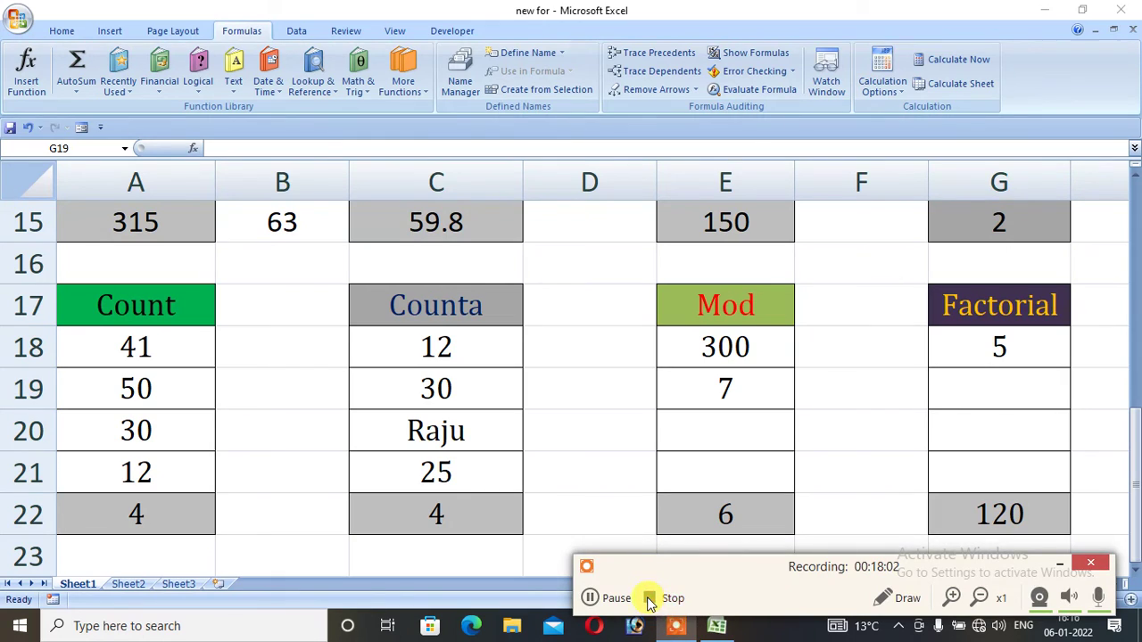